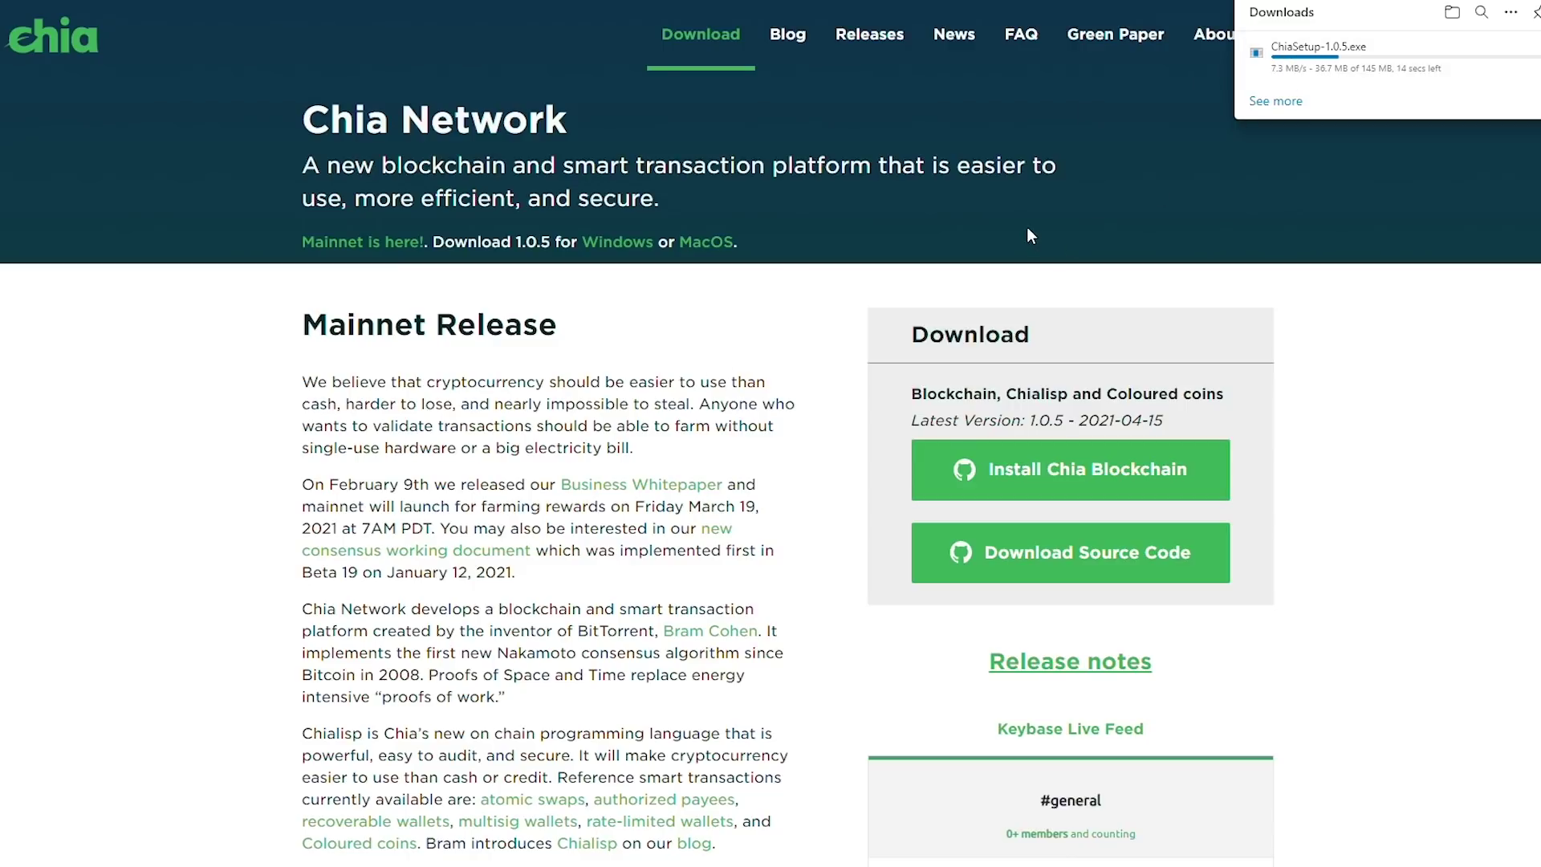
Launch the Chia installer, move the firewall alert aside, and choose to create a new private key
left_click(1289, 61)
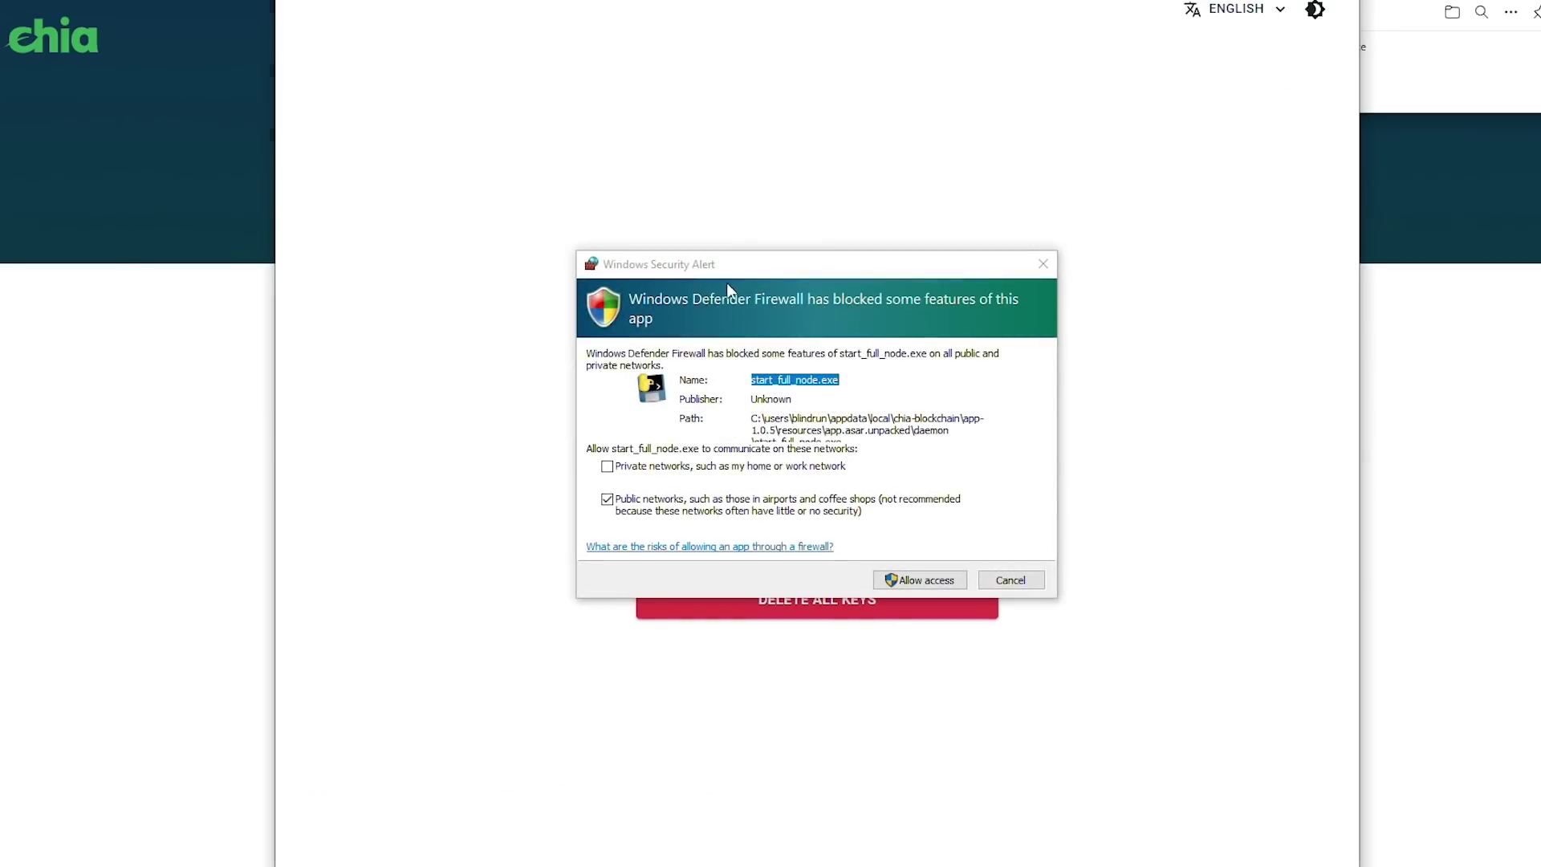
left_click_drag(737, 264, 1022, 255)
left_click(847, 442)
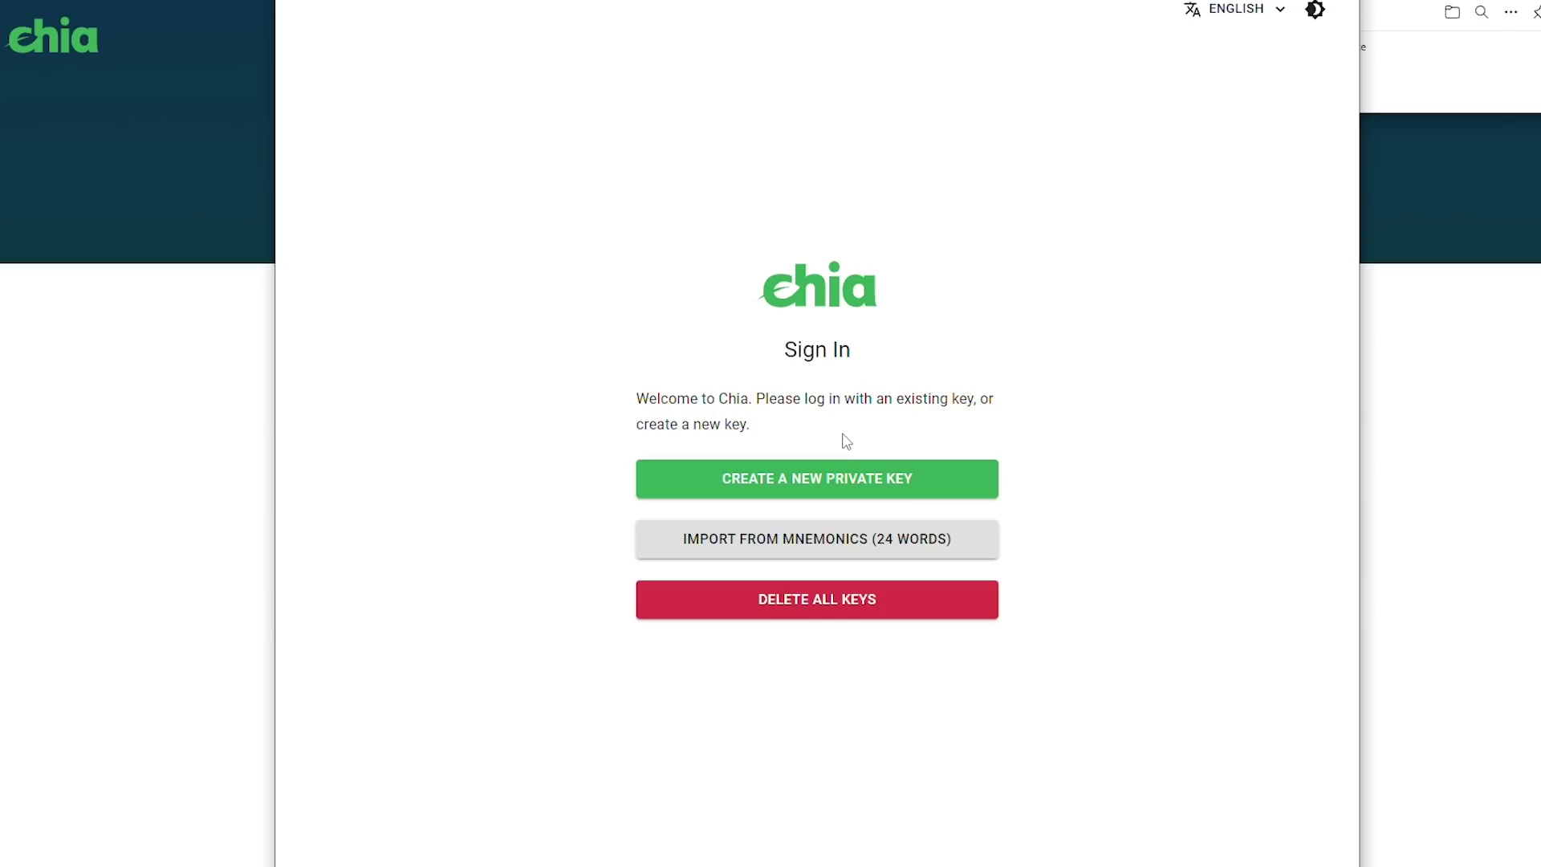
left_click(863, 484)
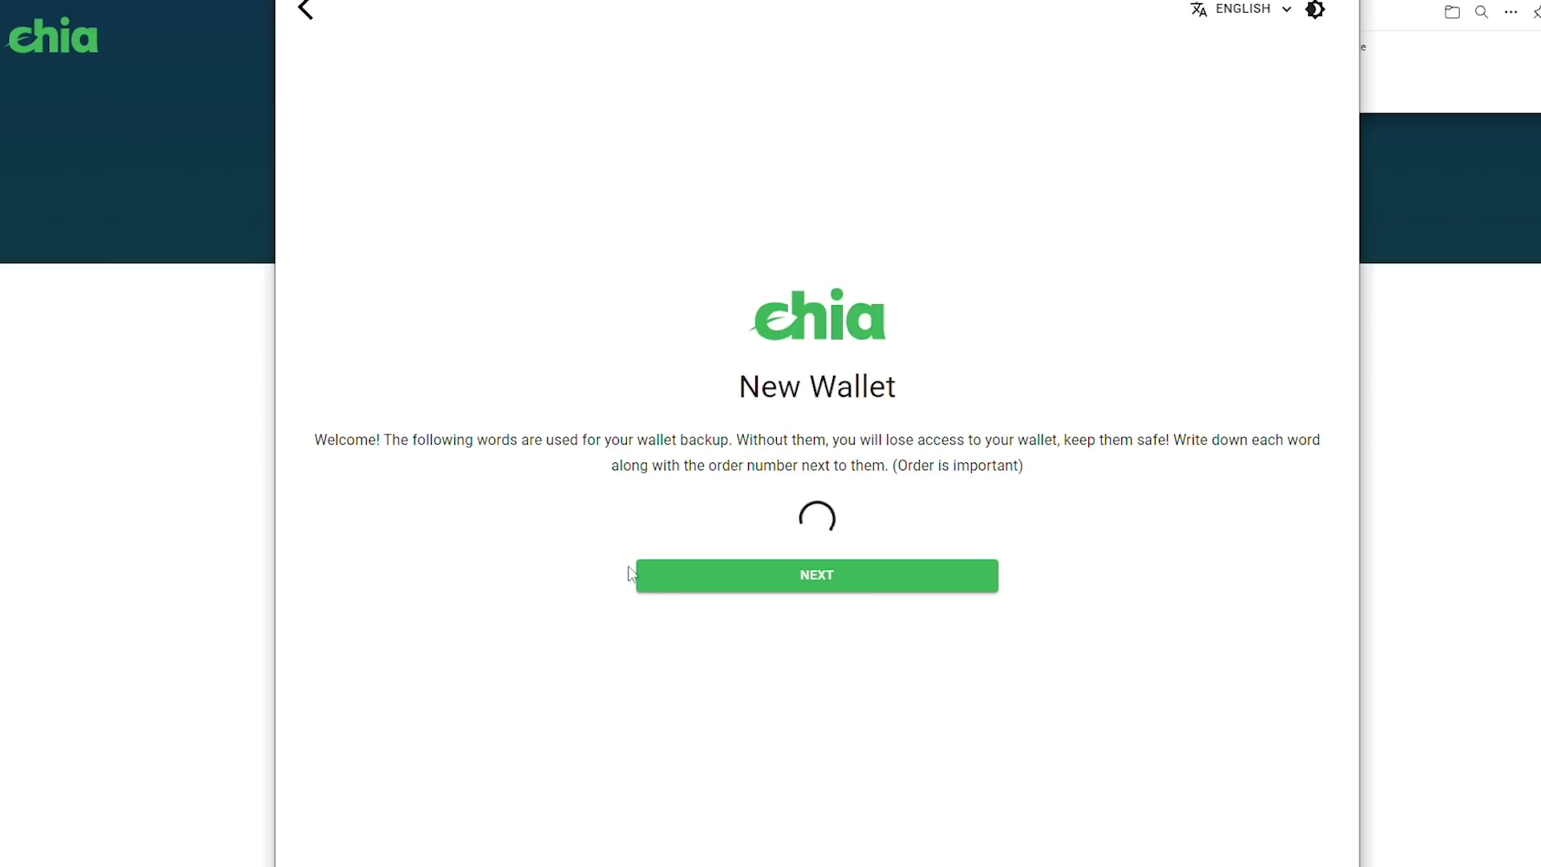
Generate the wallet's 24 backup words and briefly select the first word
left_click(759, 571)
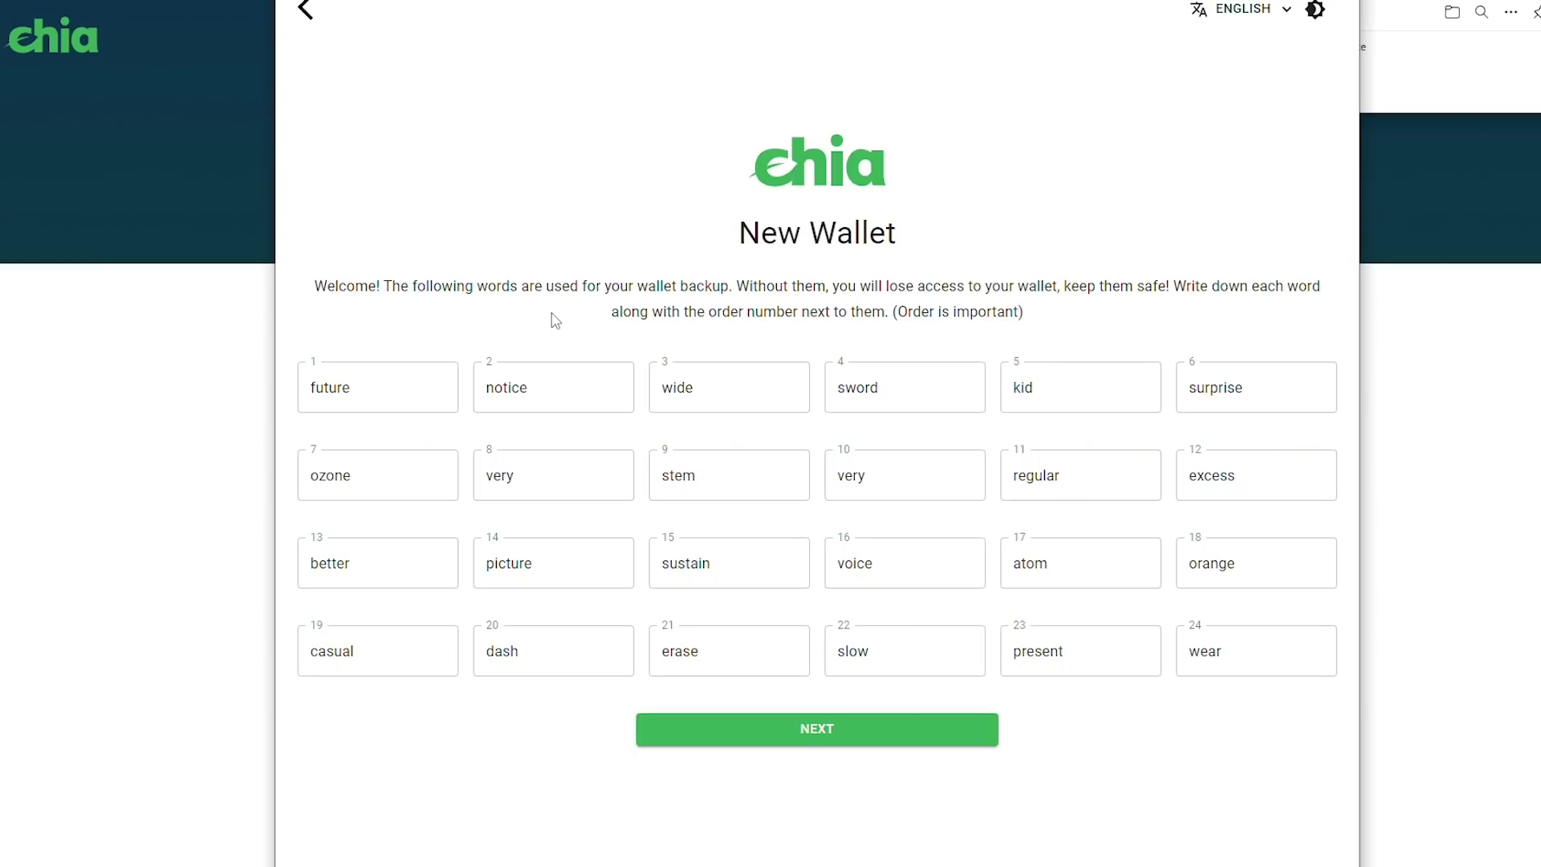
left_click(399, 375)
left_click_drag(400, 379, 287, 402)
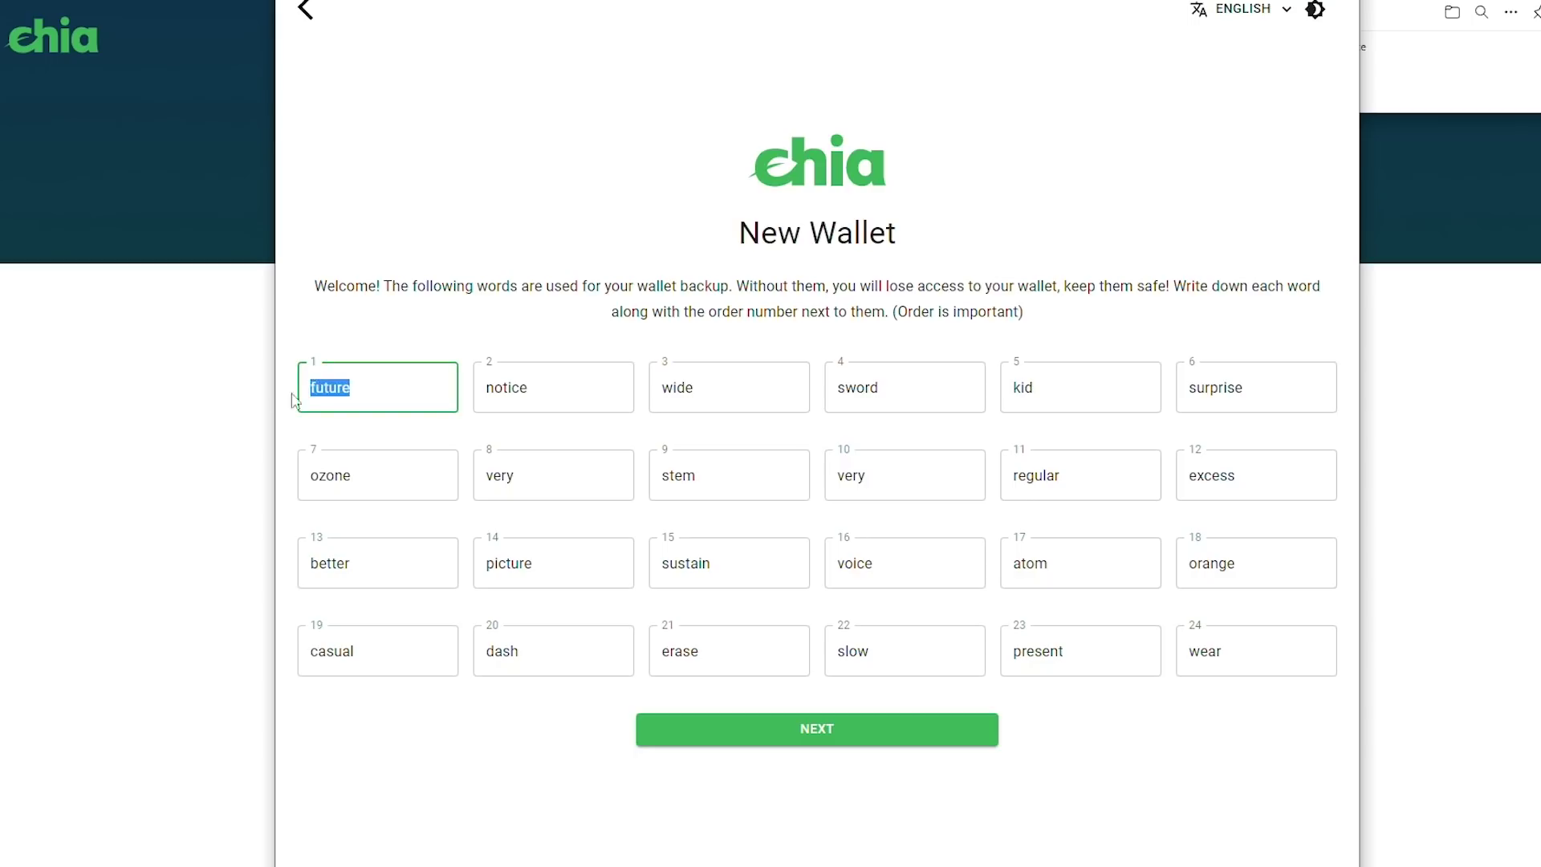
left_click(543, 270)
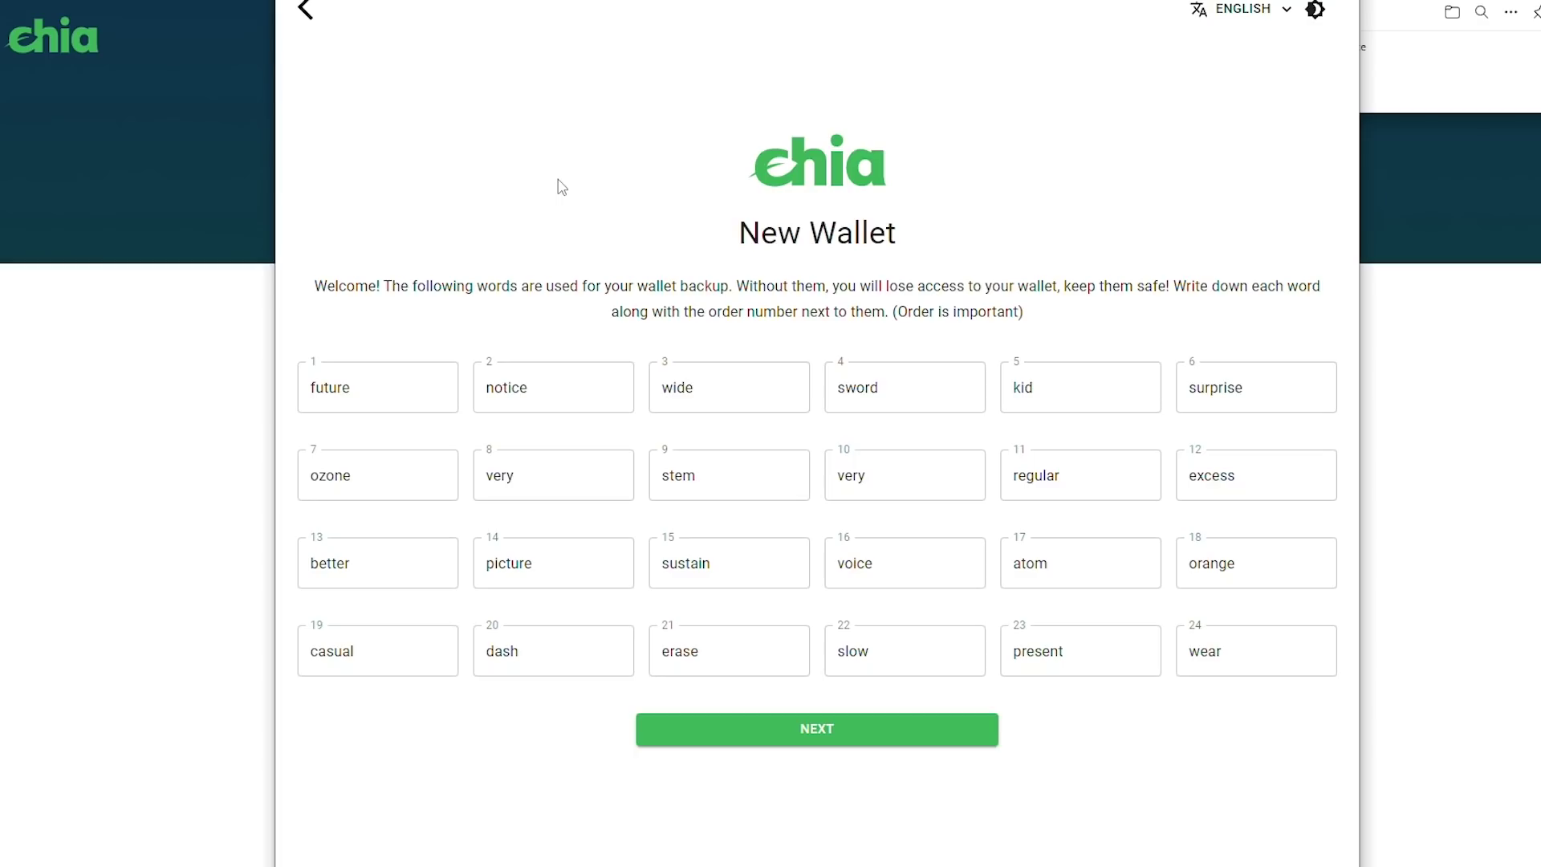
left_click(204, 864)
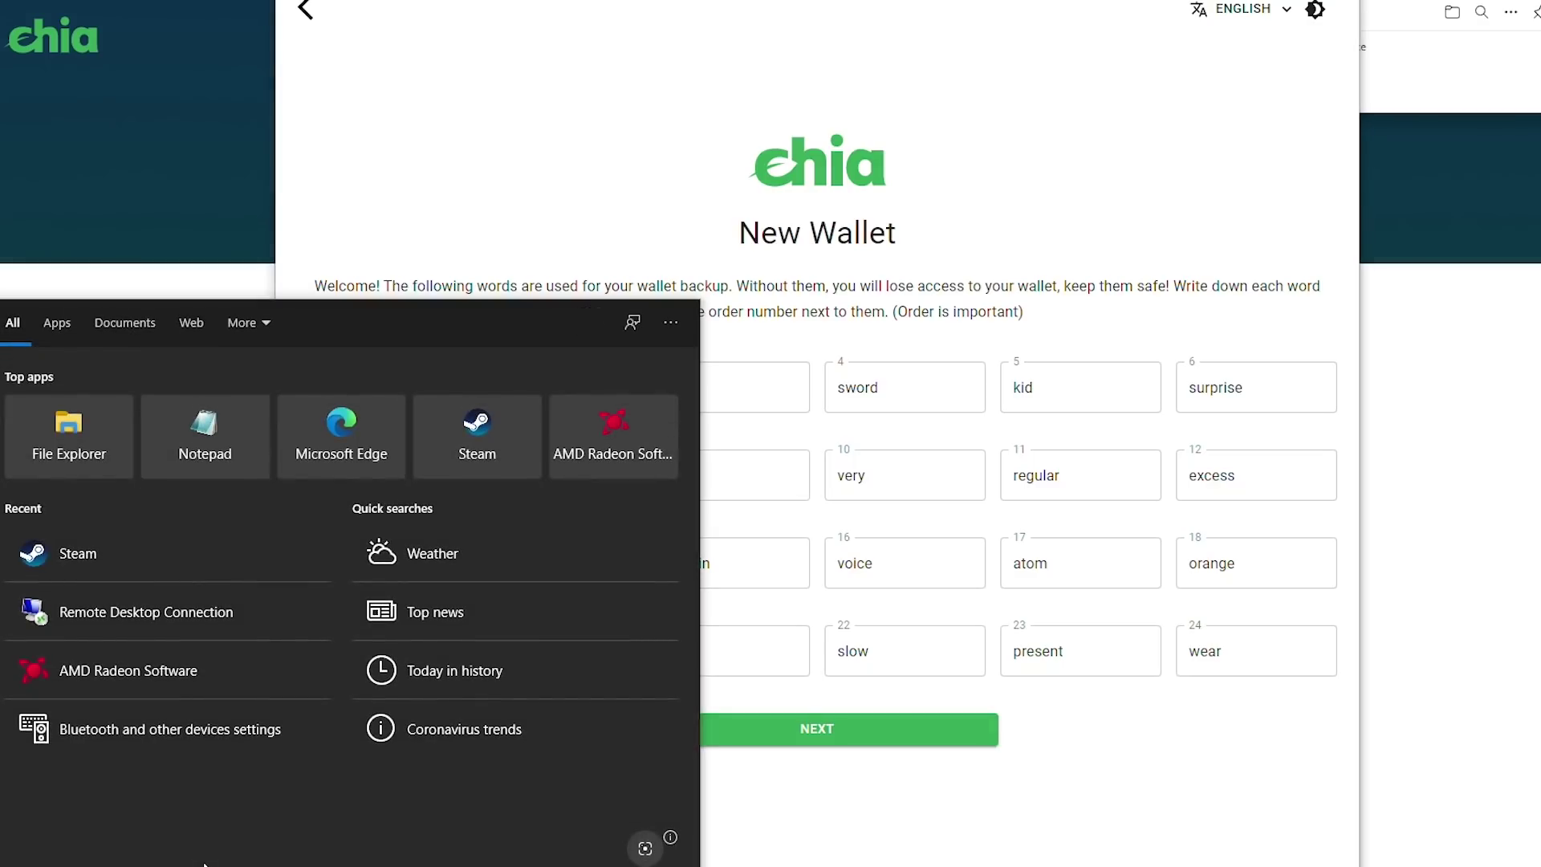
Launch Snipping Tool via 'snip' and capture the 24-word backup grid
type("snip")
key("Return")
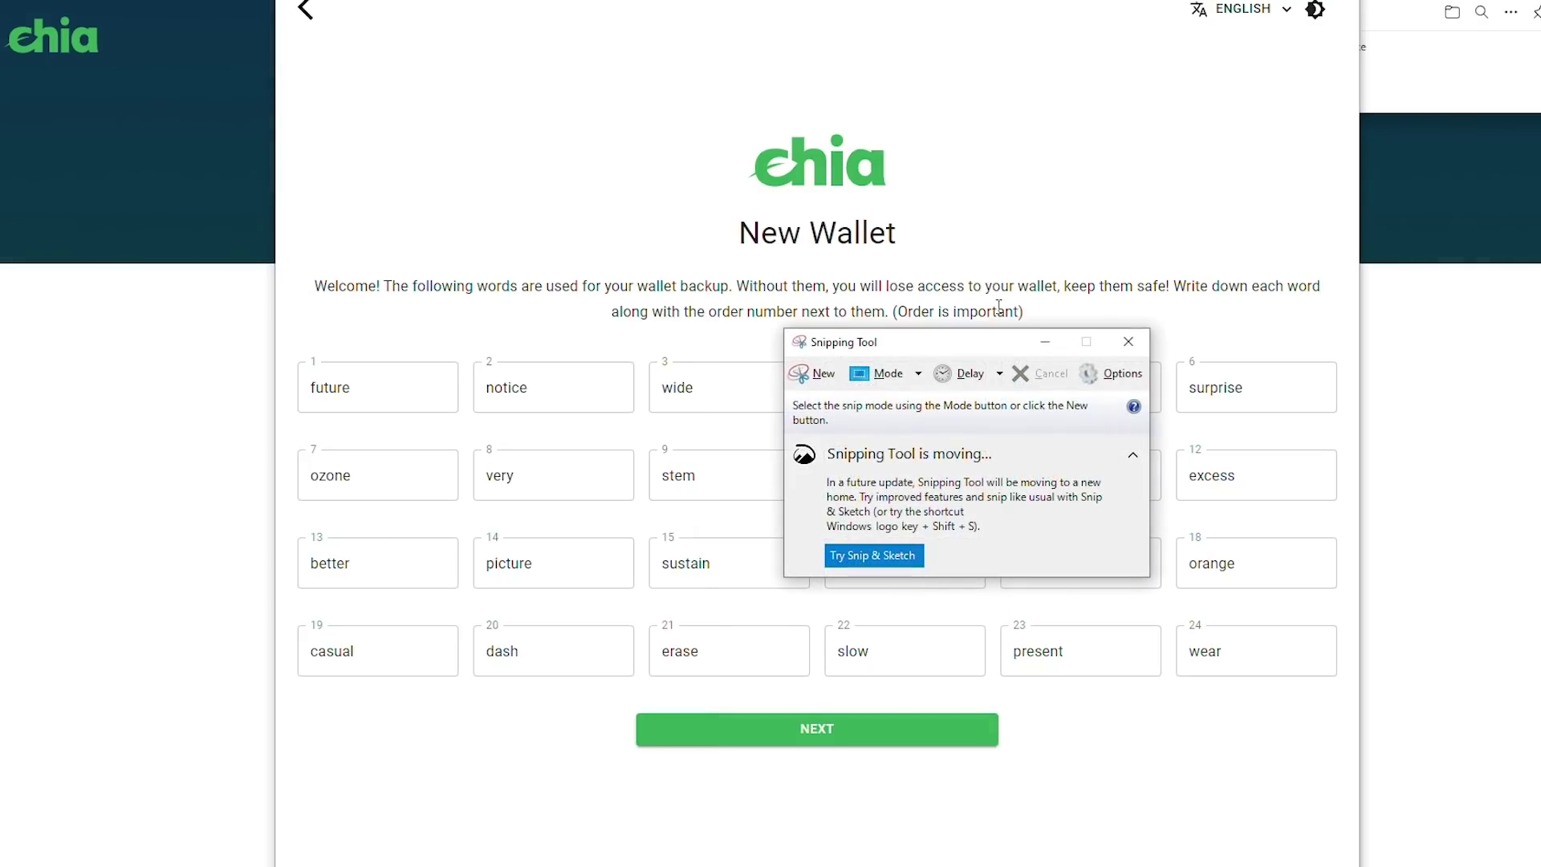
left_click_drag(999, 345, 1480, 68)
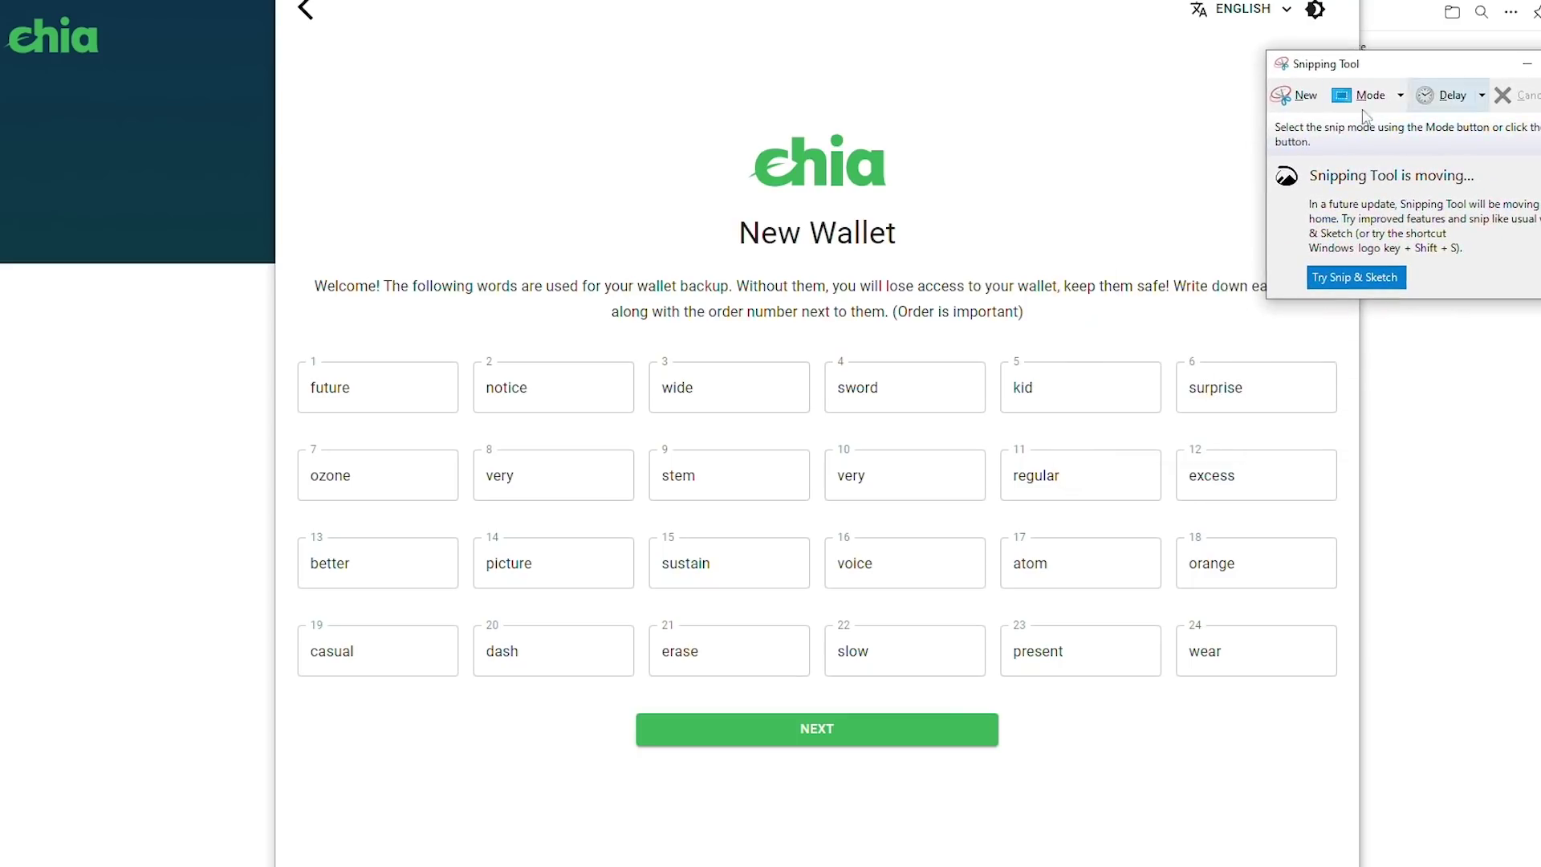
left_click(1282, 96)
left_click_drag(284, 324, 1354, 701)
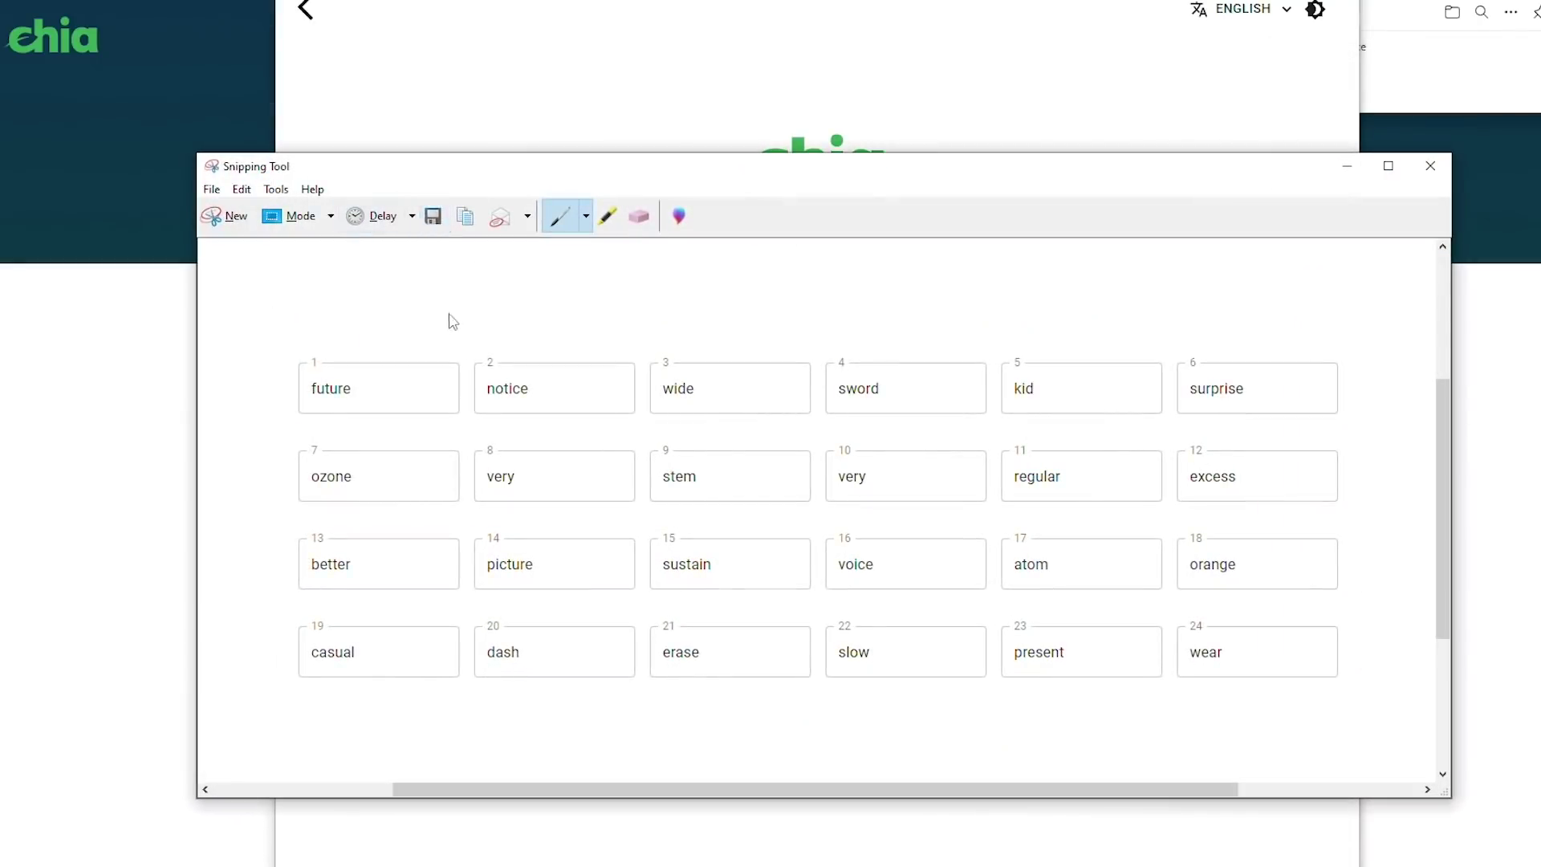
Save the snip to the Desktop and close Snipping Tool
left_click(433, 216)
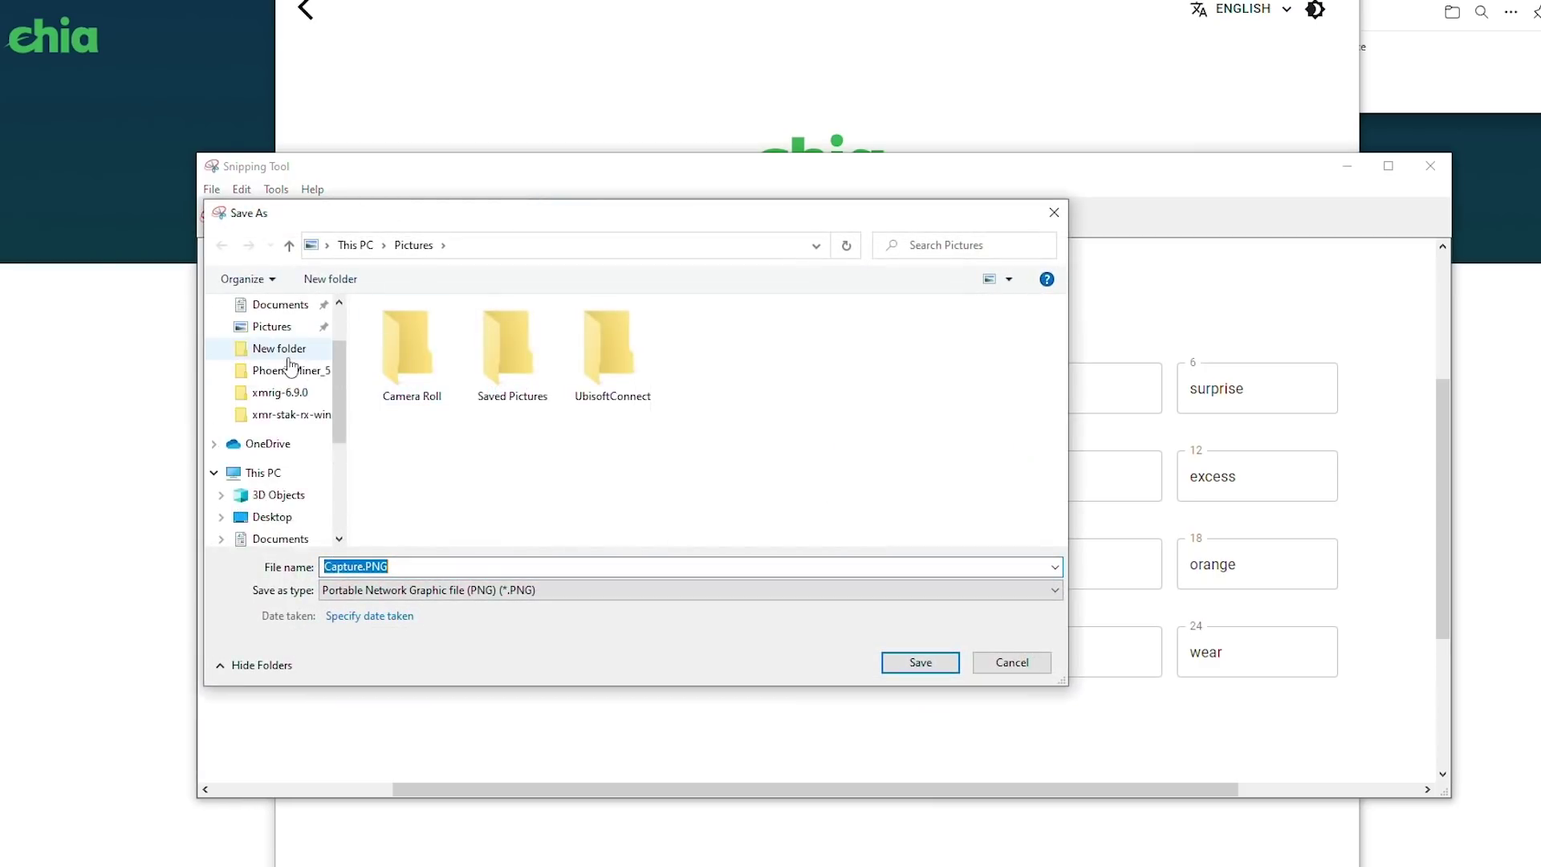
scroll(289, 365, "up", 2)
left_click(277, 340)
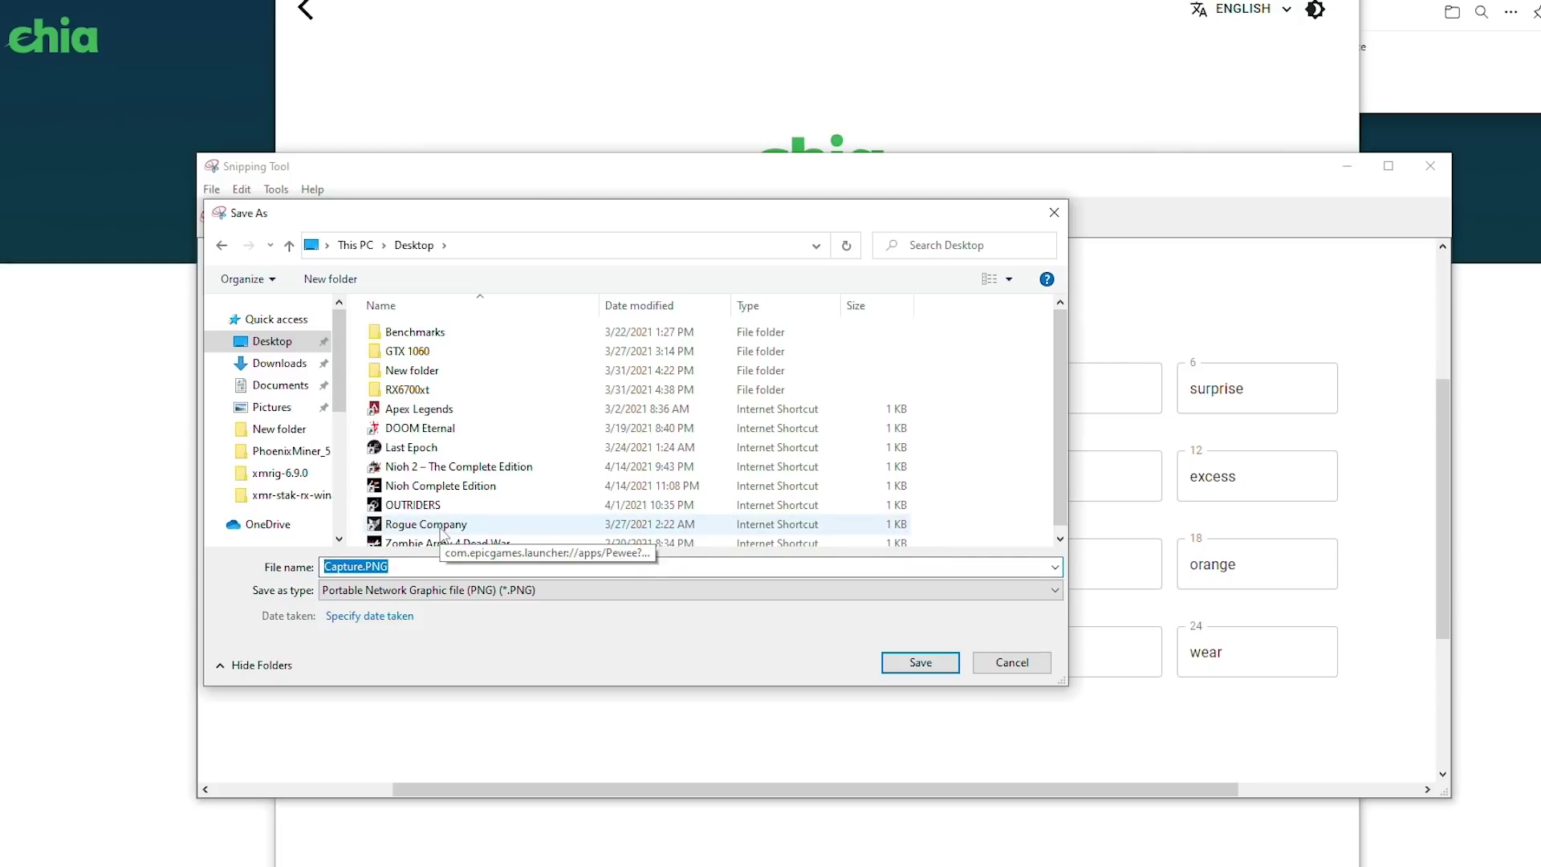
key("Return")
left_click(1431, 165)
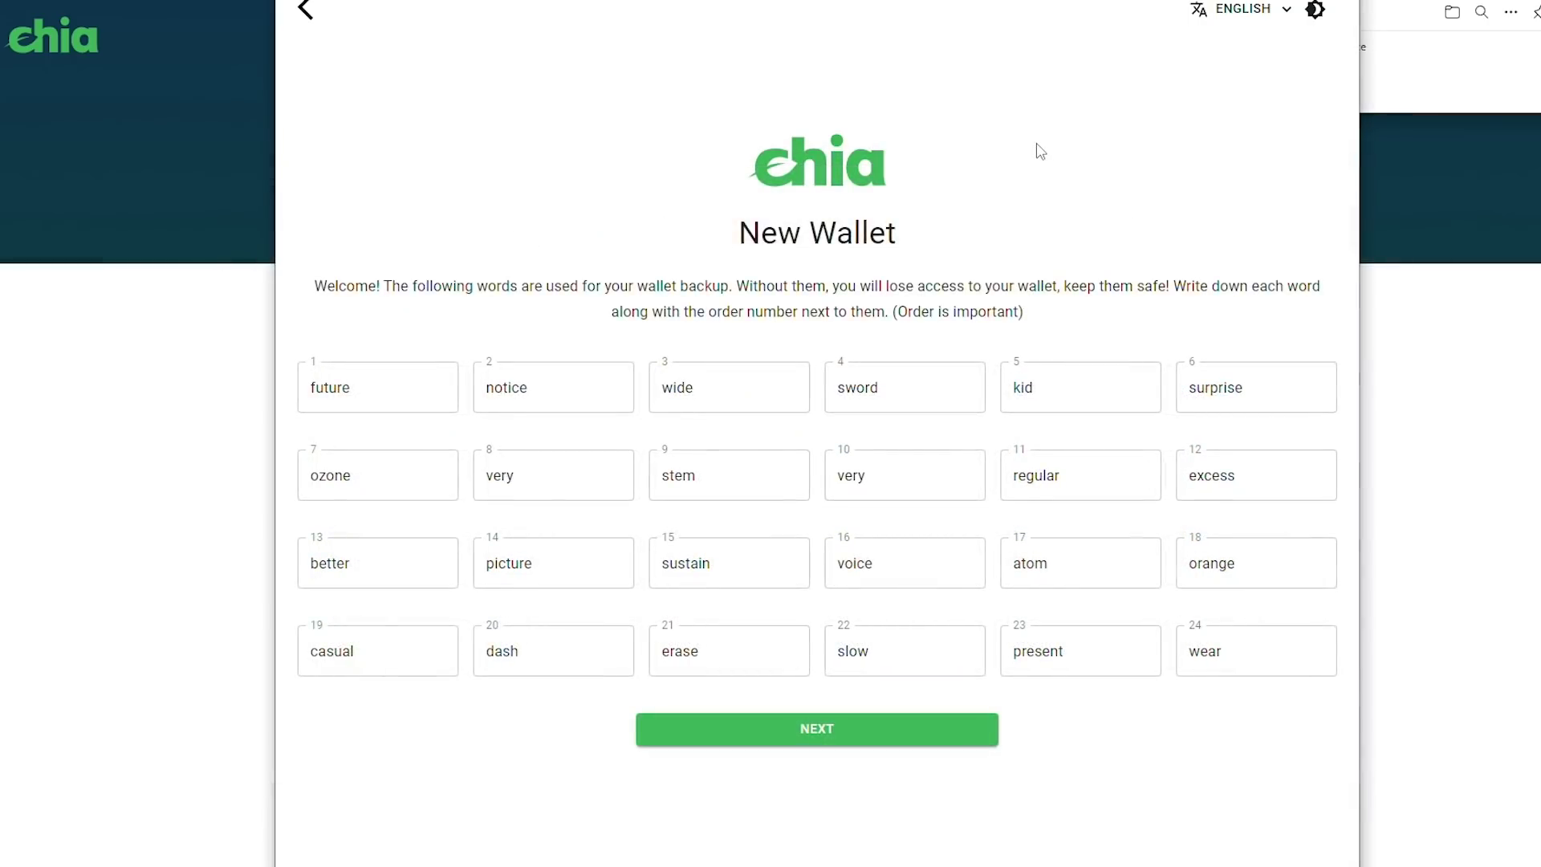
Finish the new wallet, allow the farmer through the firewall, and check the Full Node sync progress
left_click(802, 727)
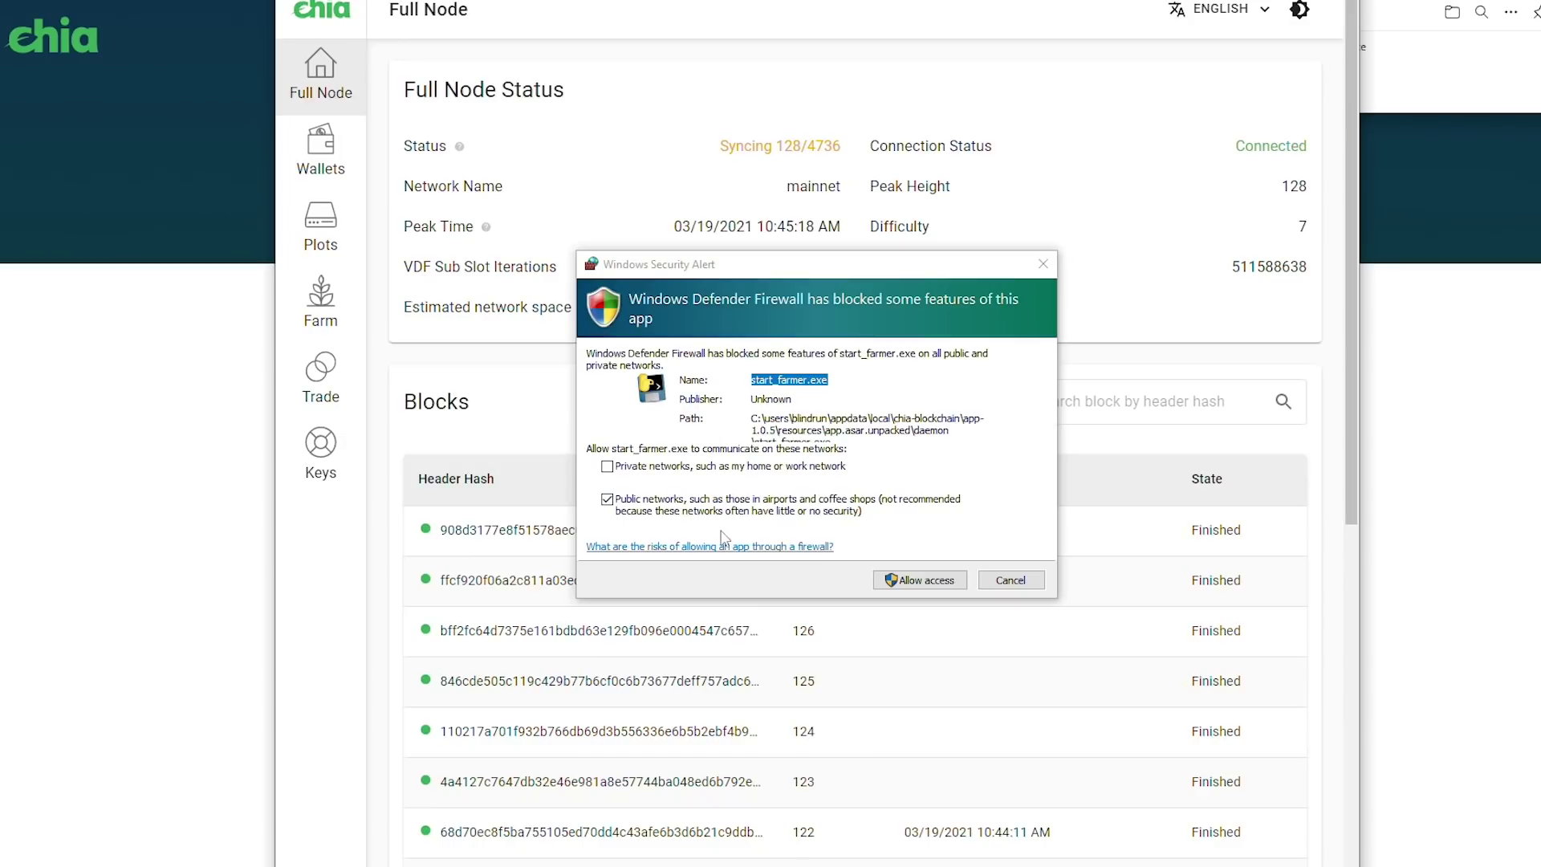
left_click(921, 582)
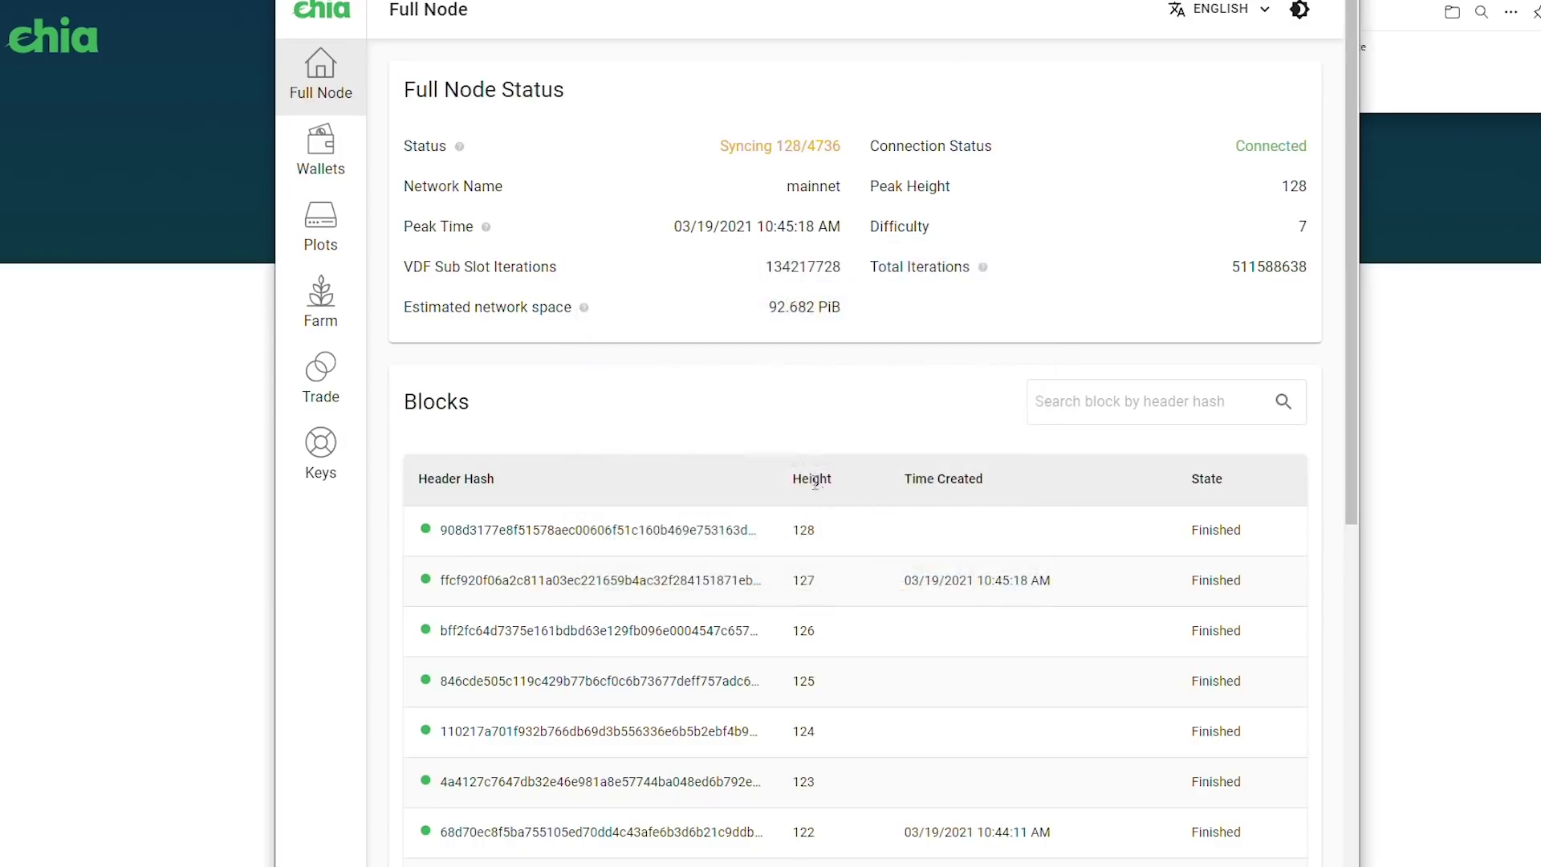
scroll(624, 363, "down", 2)
scroll(625, 363, "down", 5)
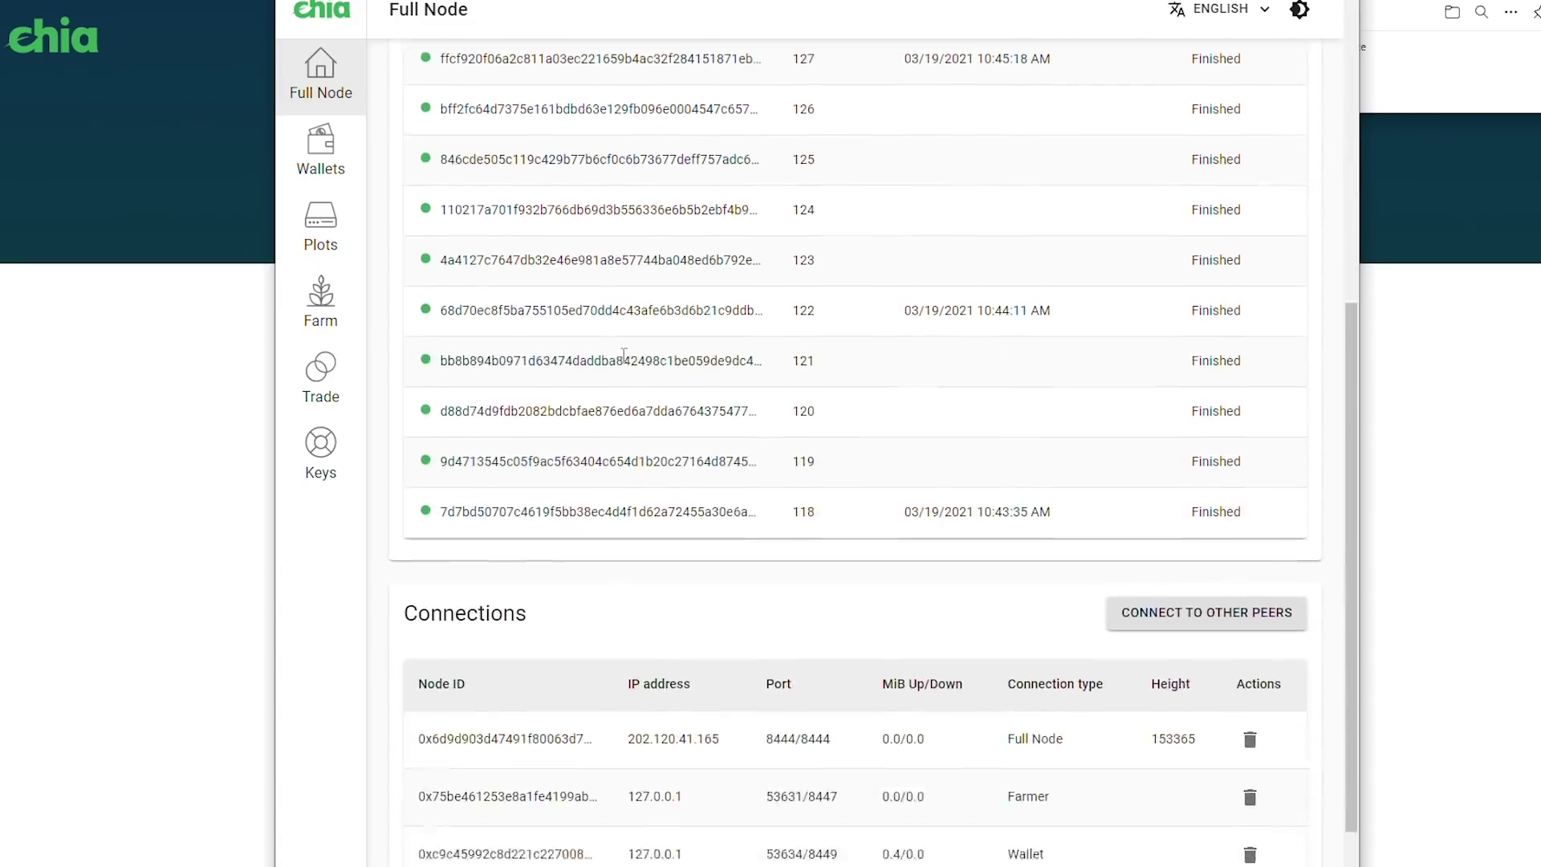
scroll(634, 353, "up", 7)
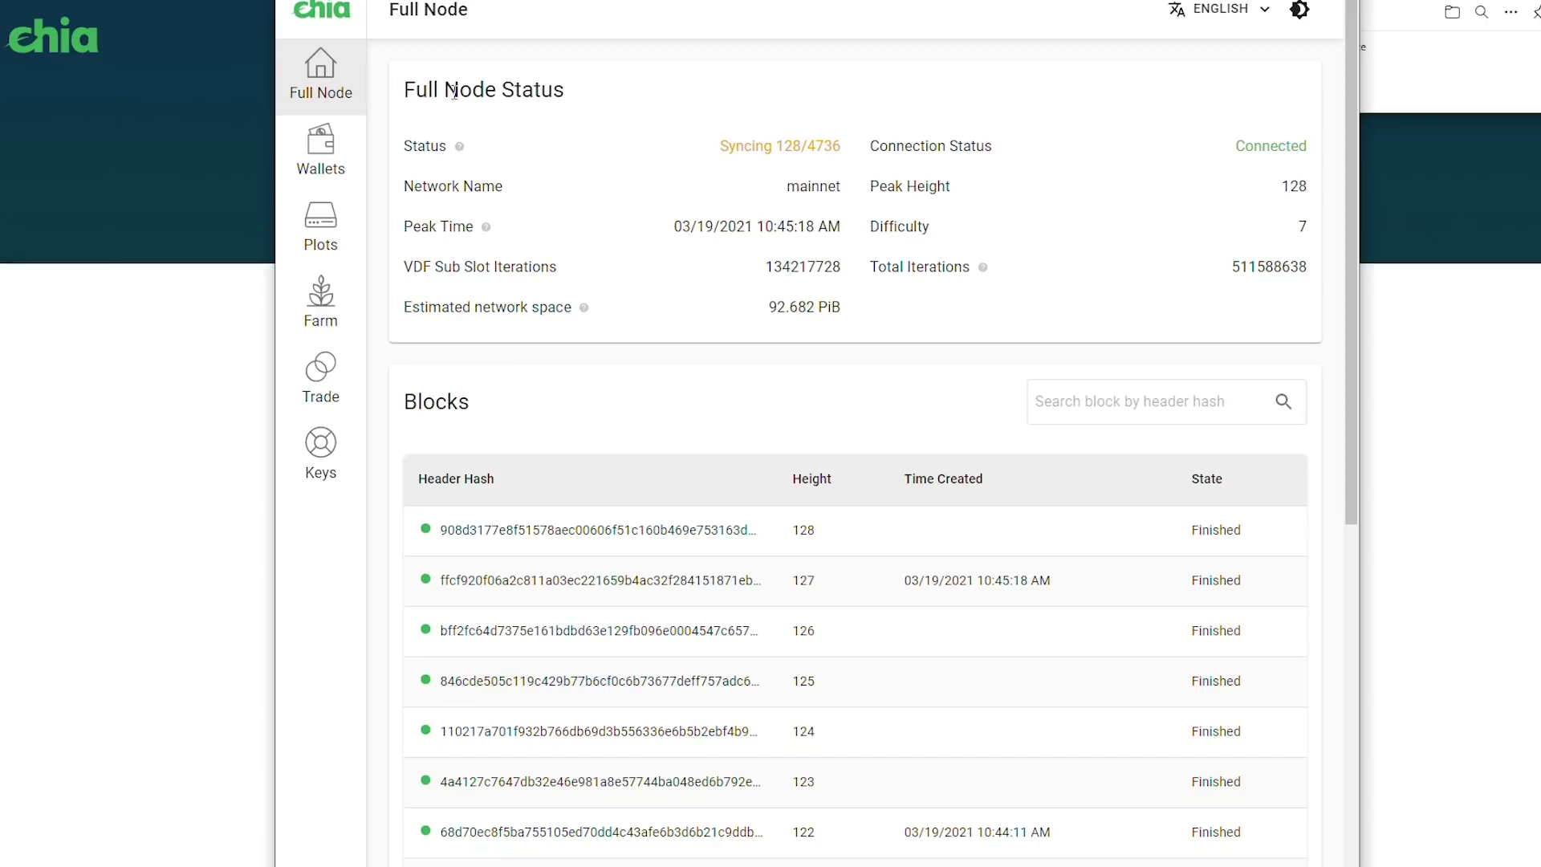
left_click_drag(721, 147, 839, 147)
left_click(718, 160)
Look over the Plots and Farm pages, then start adding a new plot
left_click(321, 225)
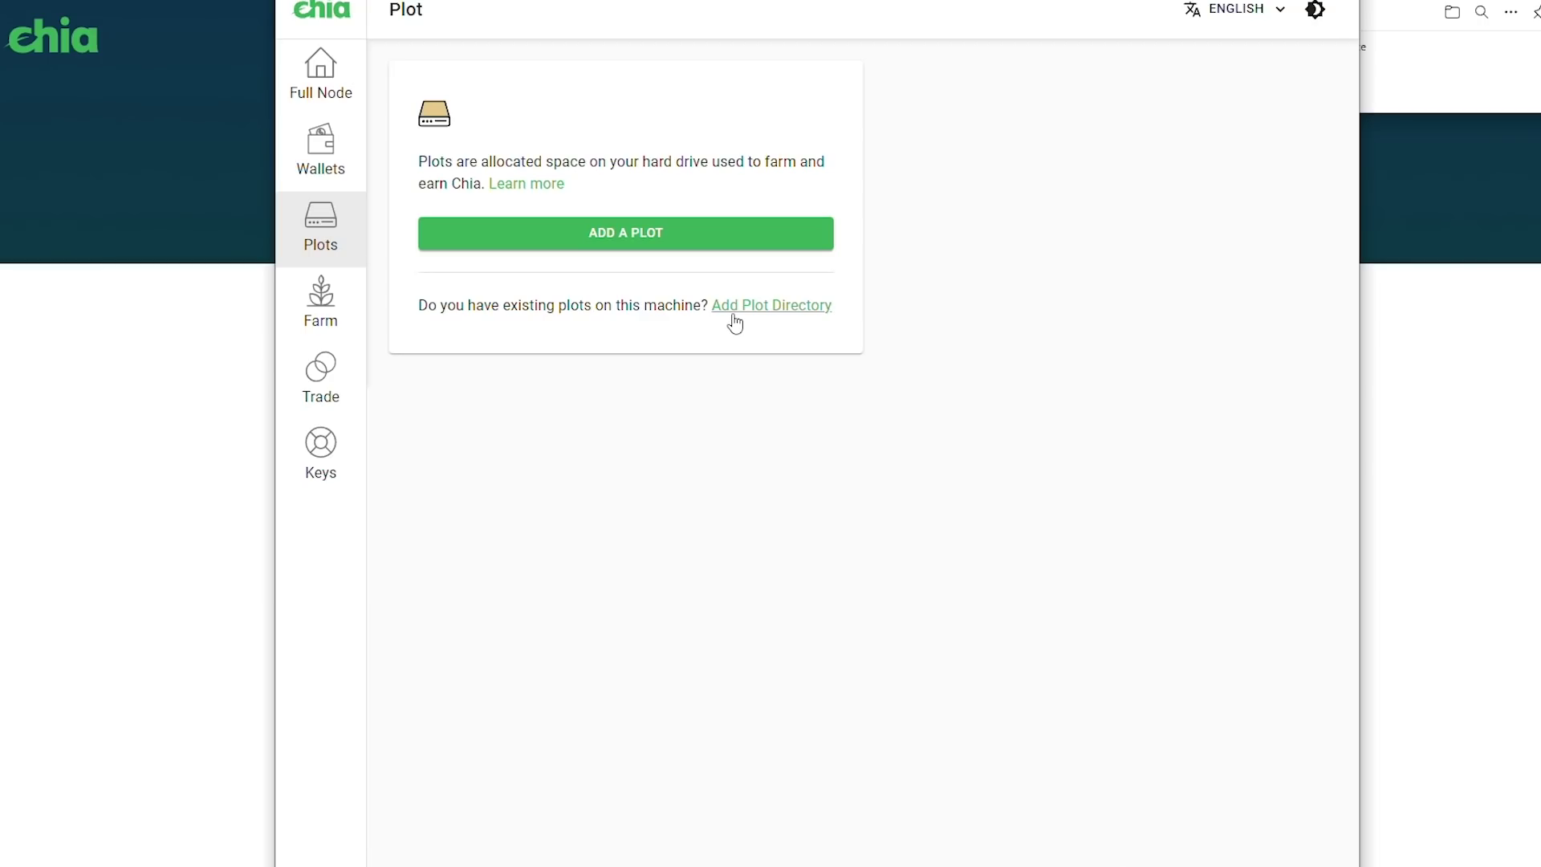
left_click(328, 303)
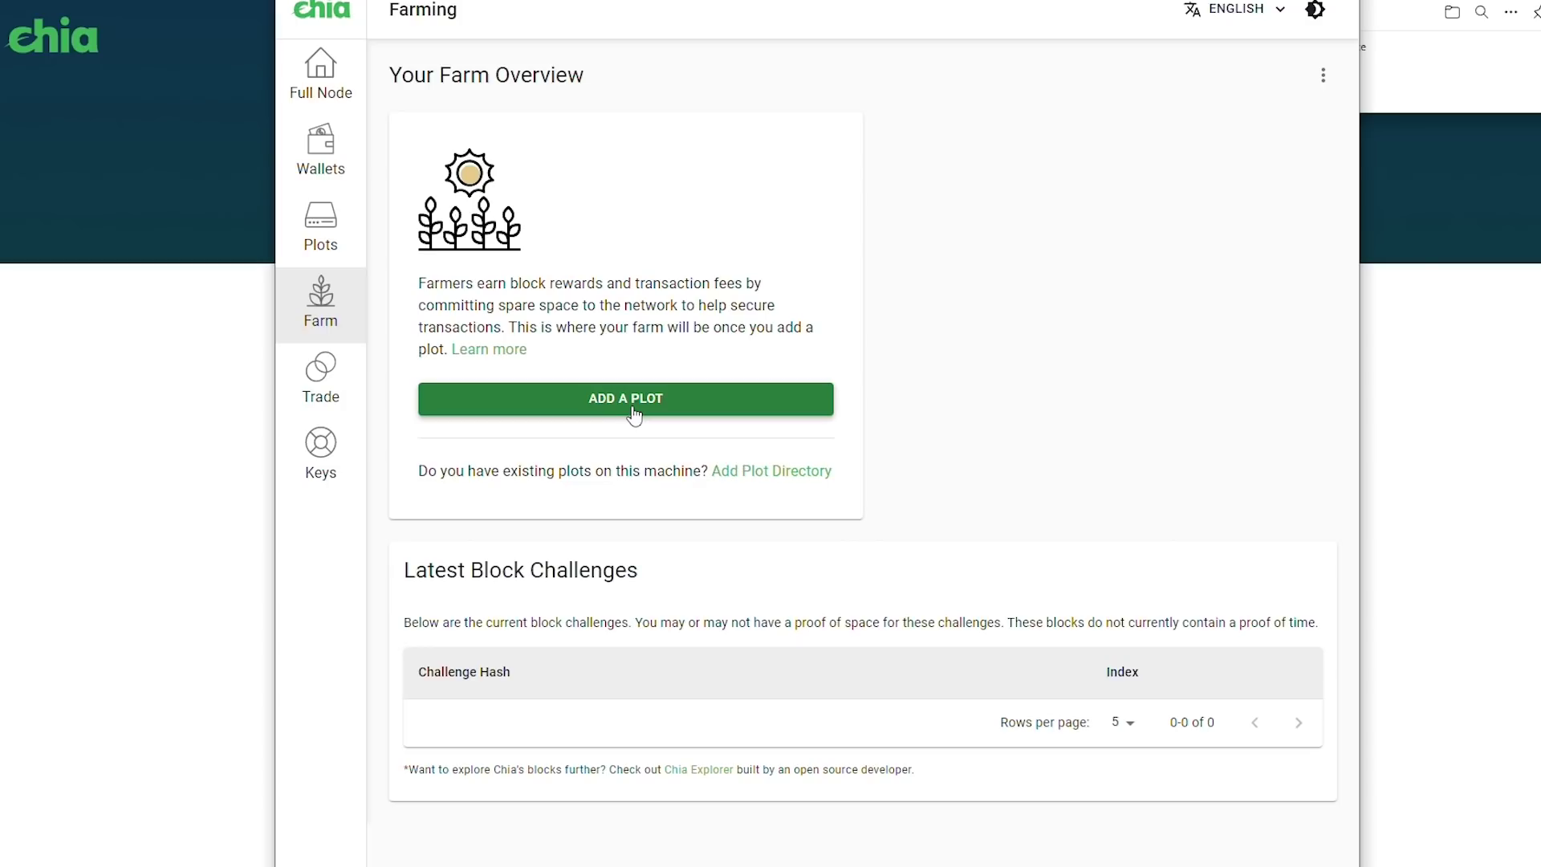
left_click(321, 229)
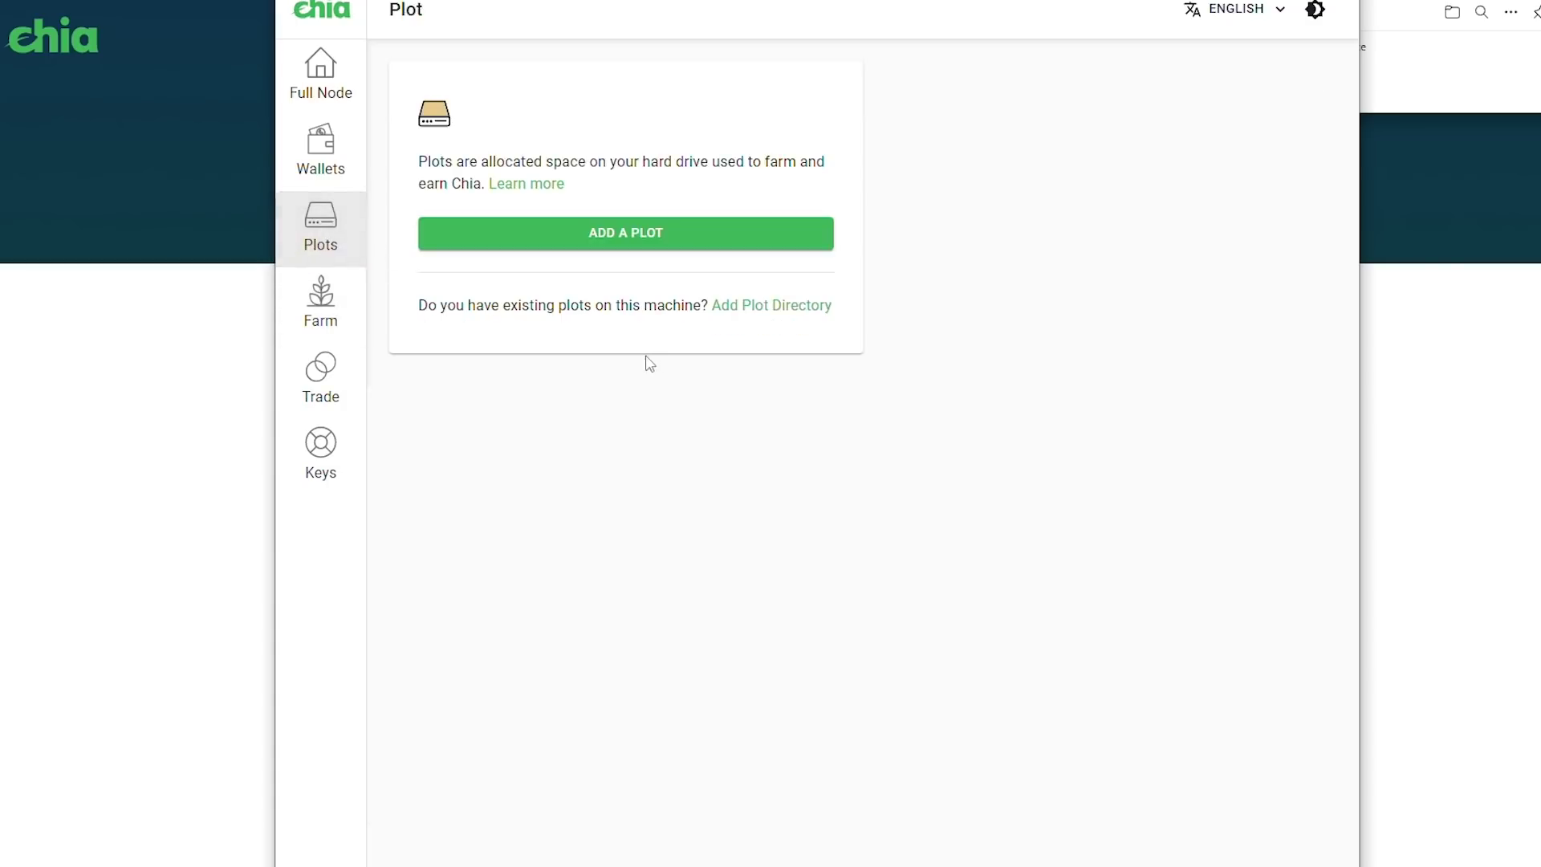
left_click(576, 245)
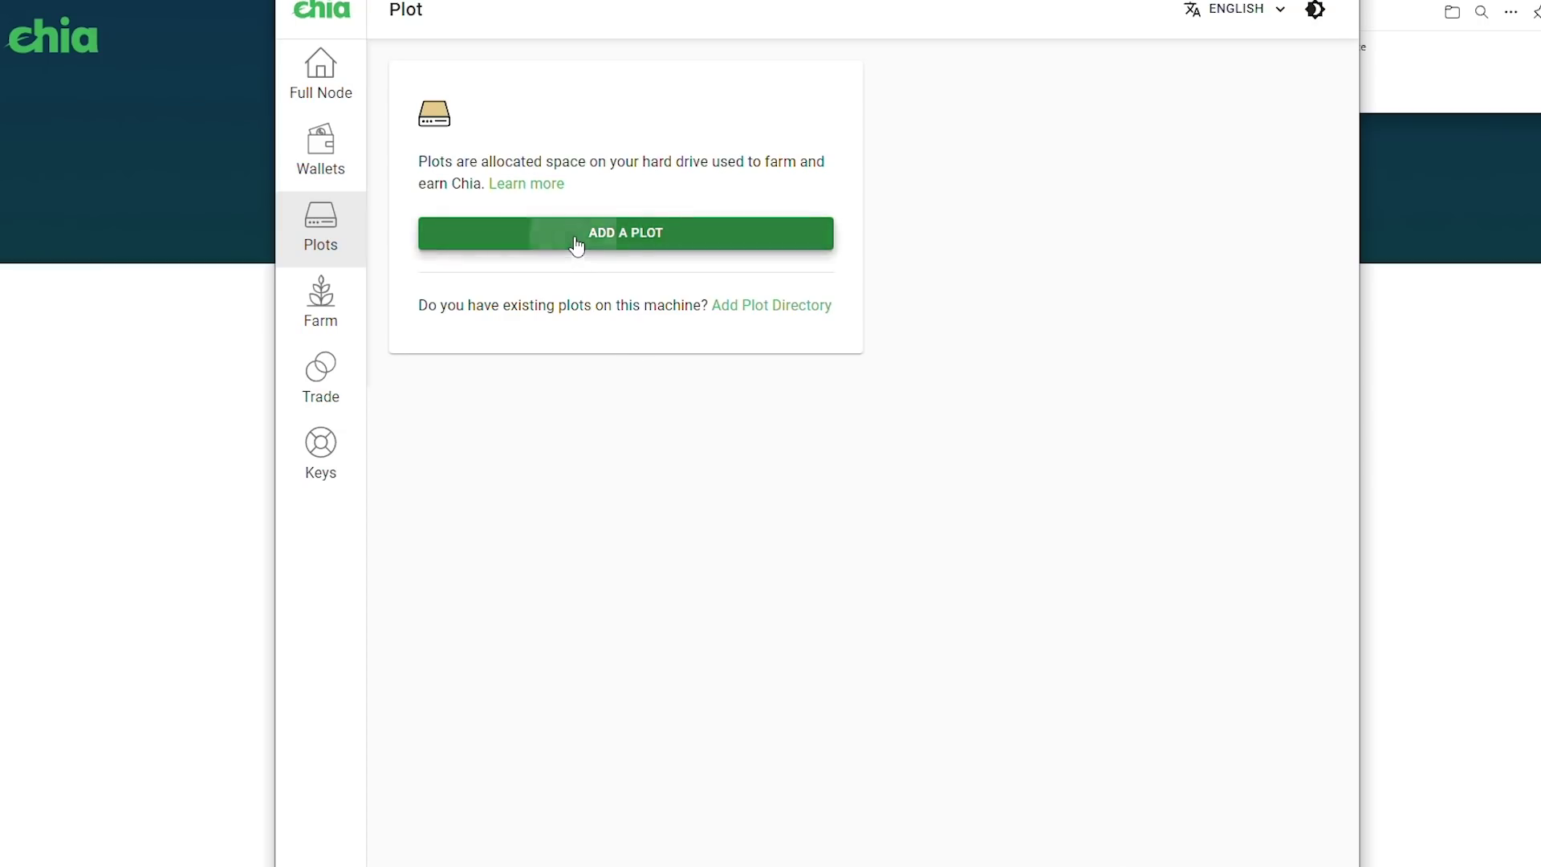
Choose the 101.4GiB (k=32) plot size and bring up File Explorer
left_click(678, 224)
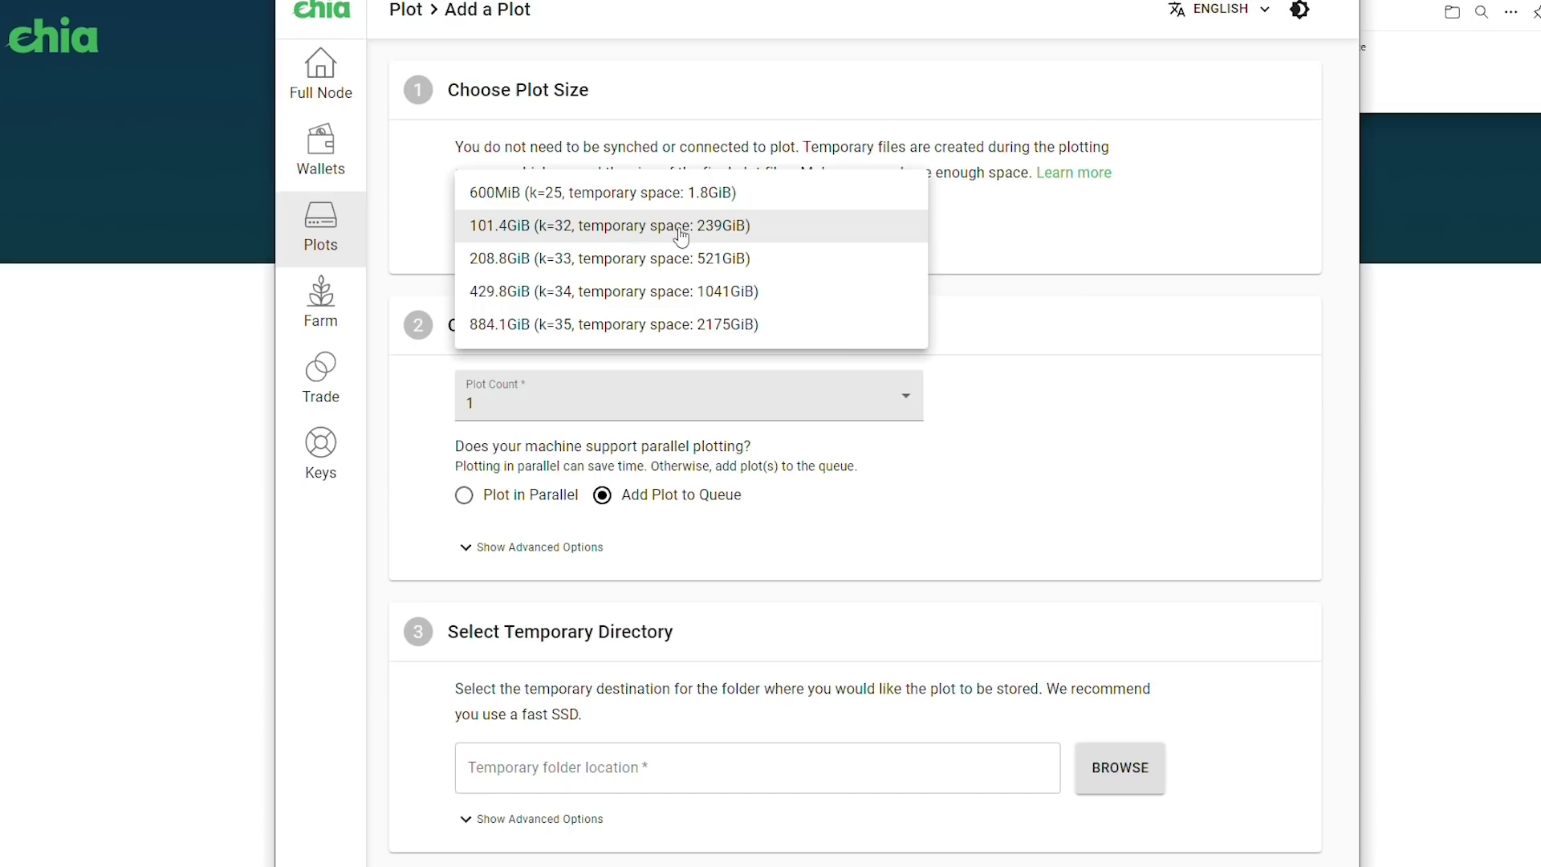
left_click(681, 228)
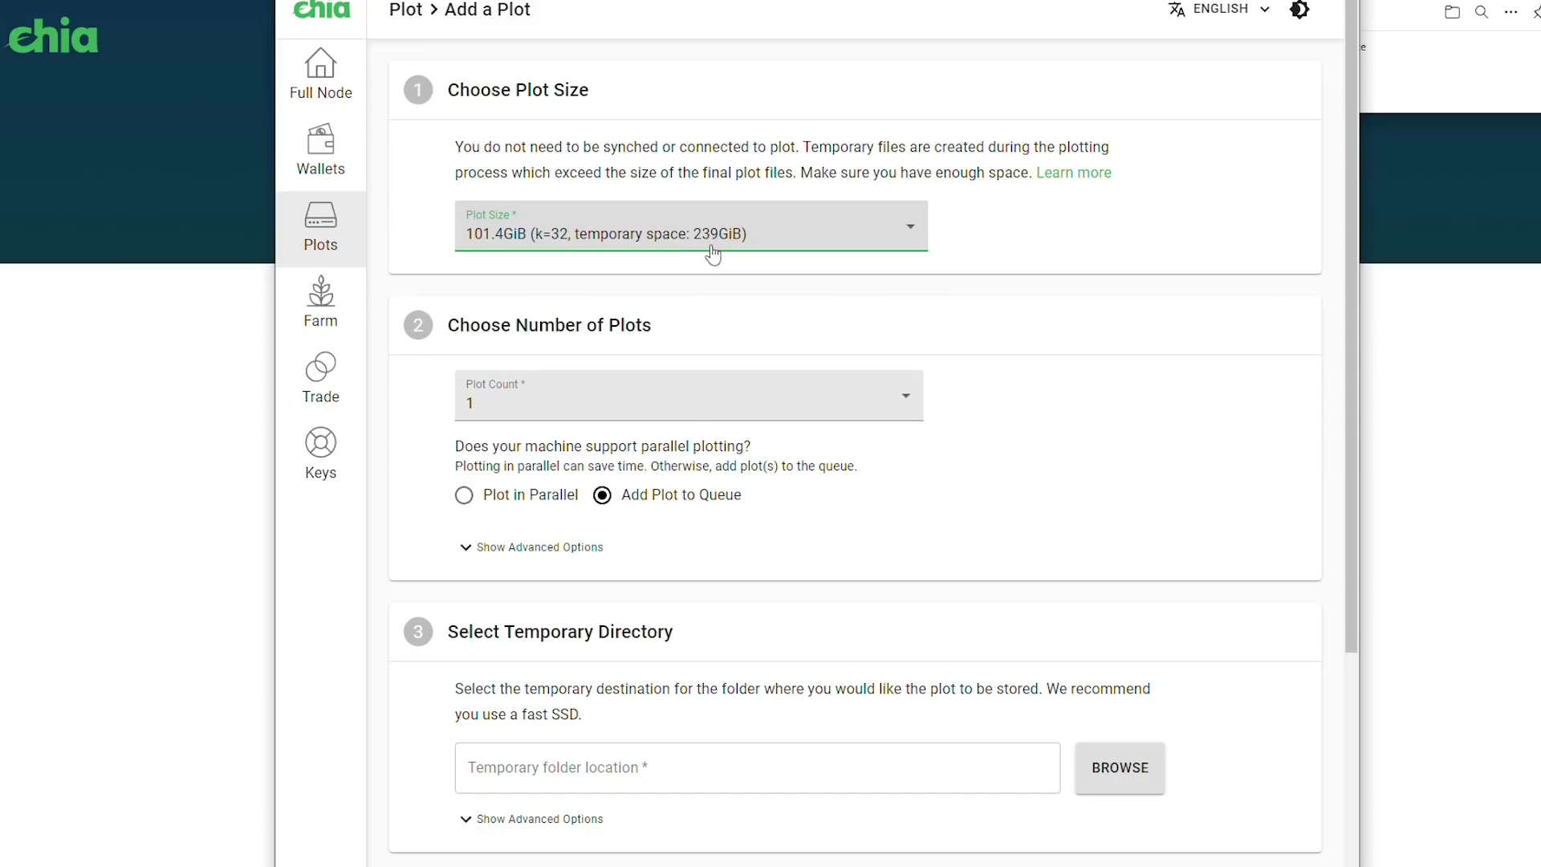
scroll(706, 315, "down", 1)
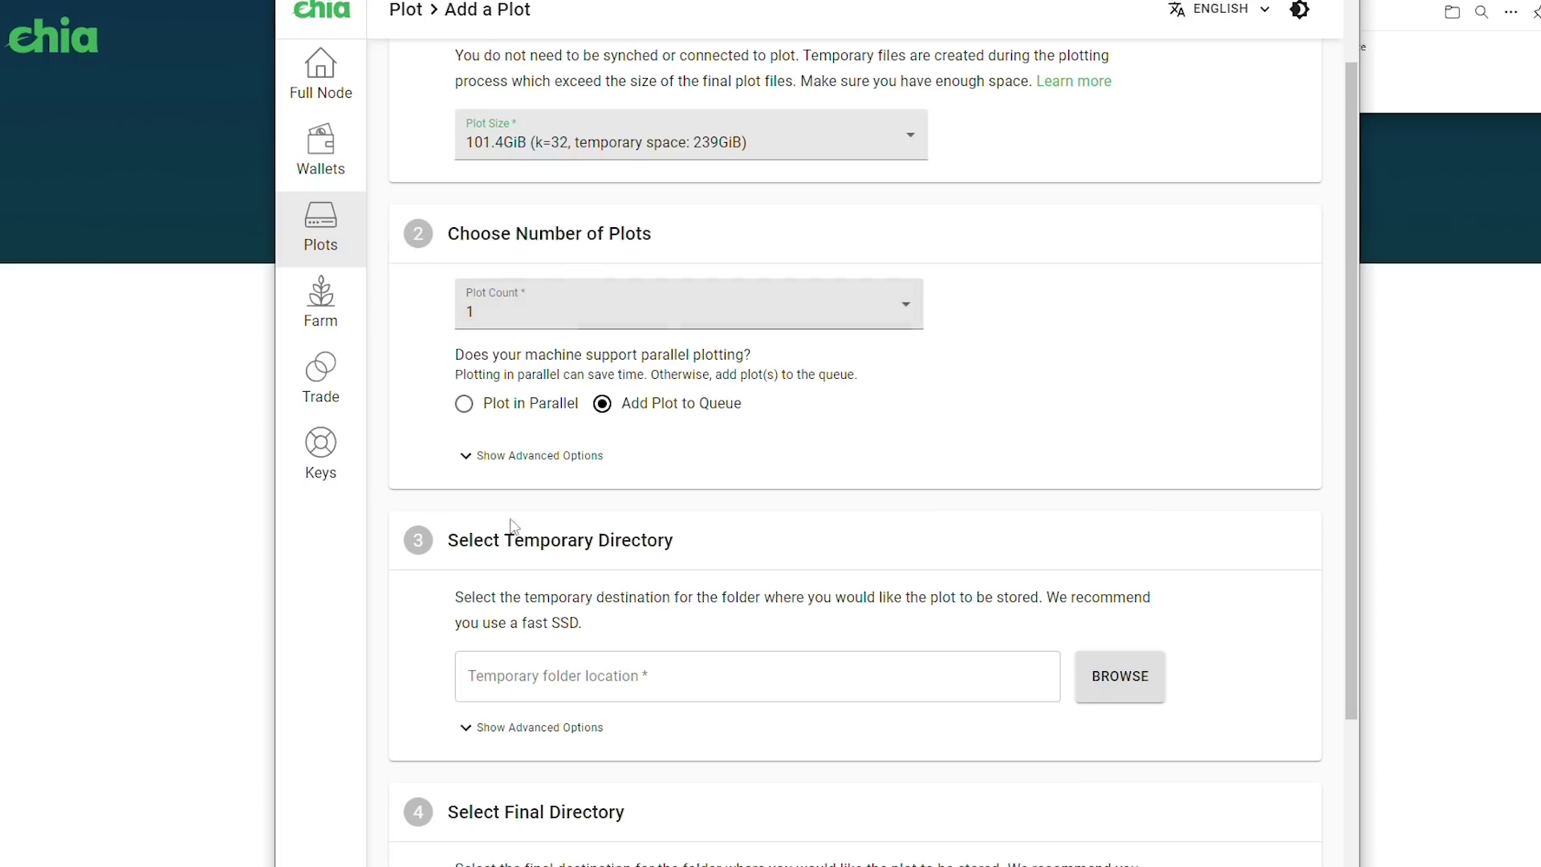
key("super+e")
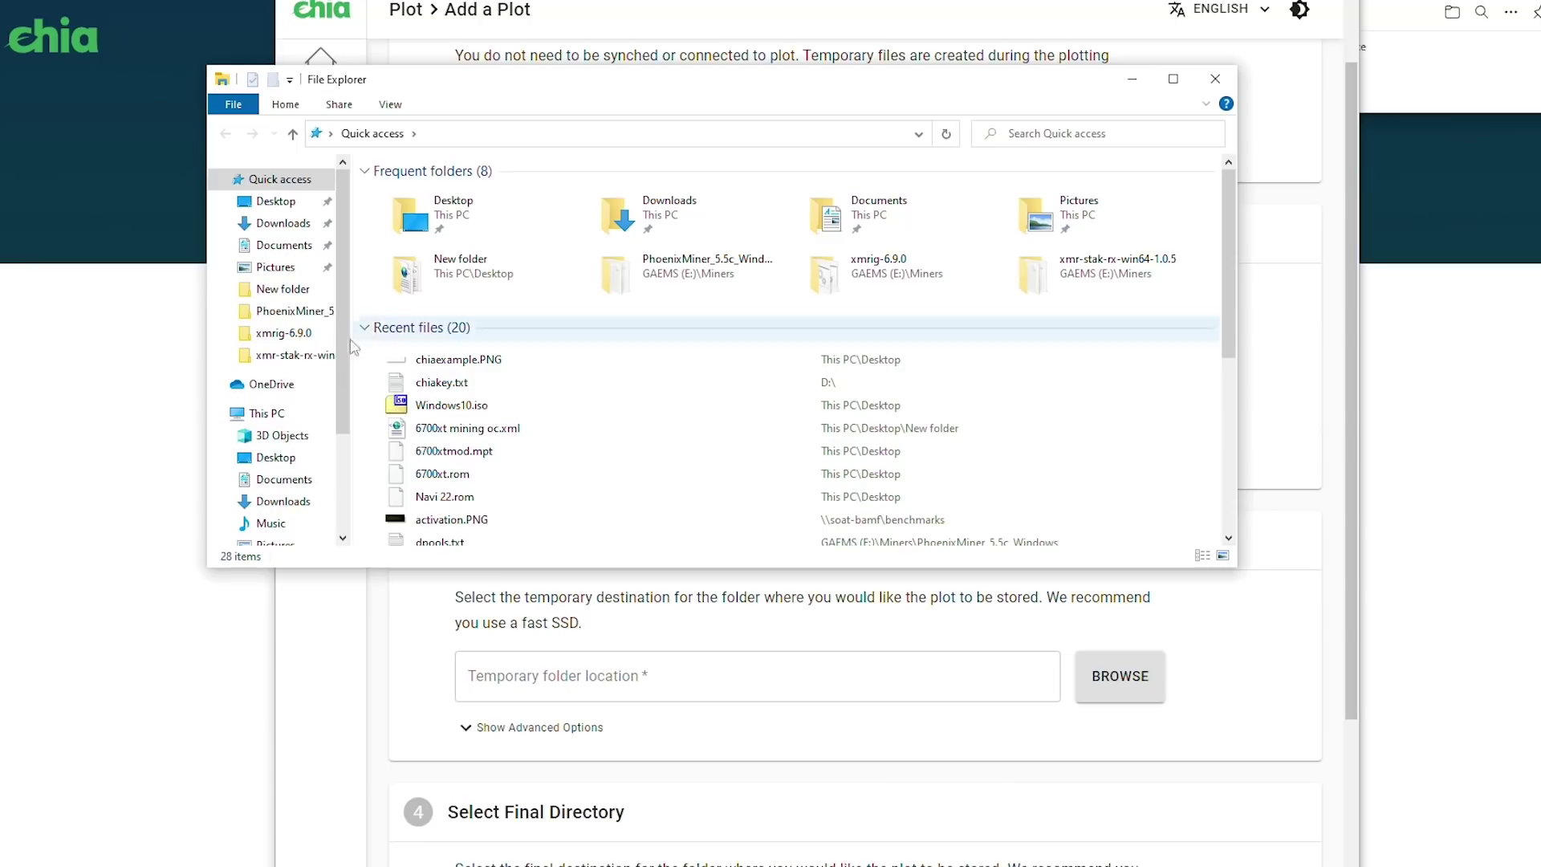
Browse This PC's folders and drives, close File Explorer, and open Windows search
scroll(302, 441, "down", 3)
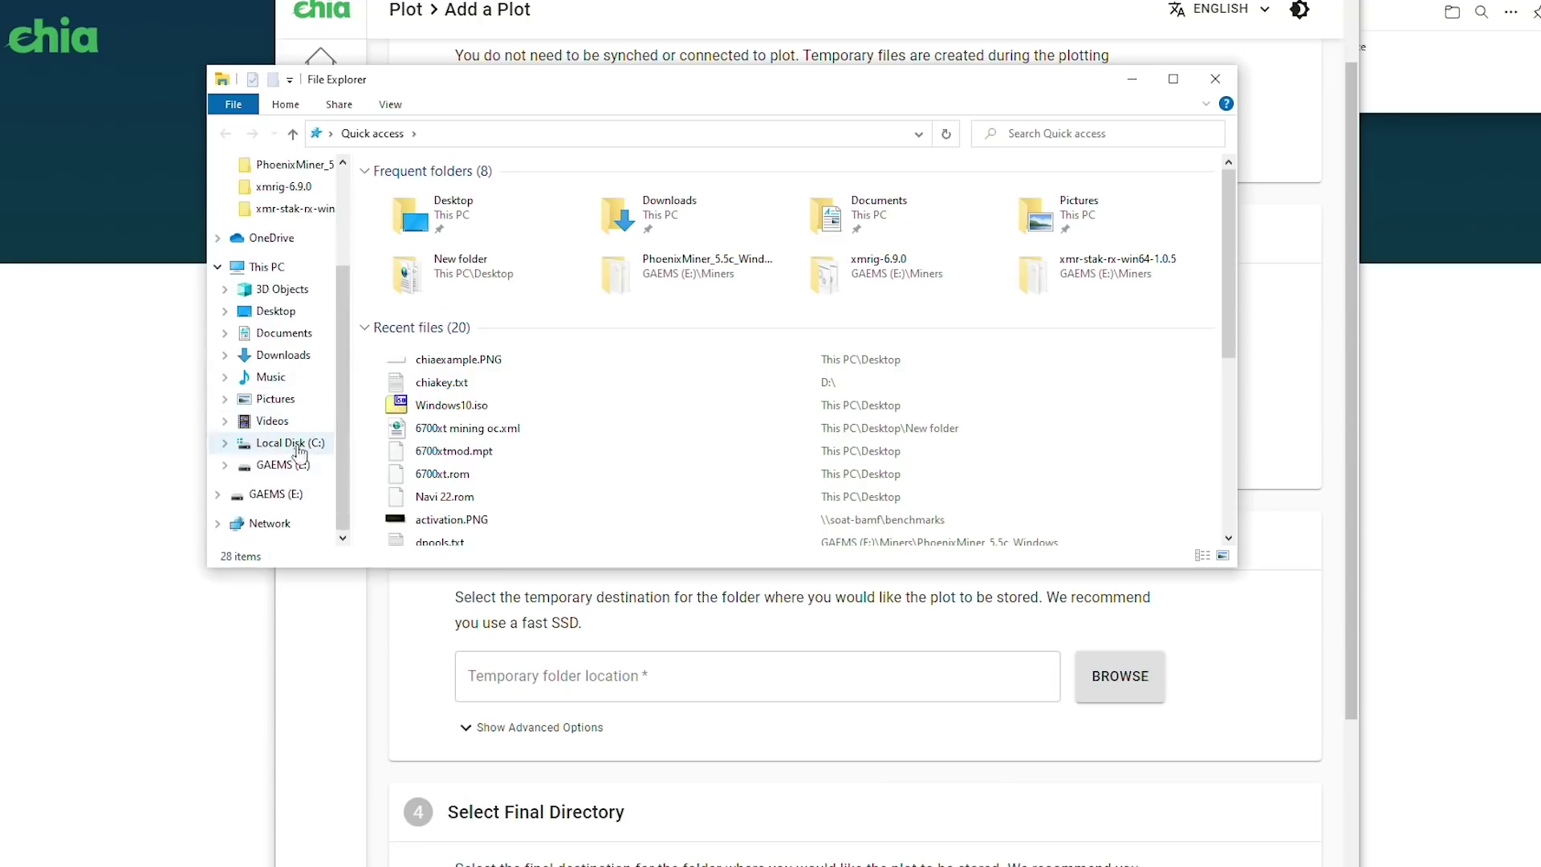
left_click(255, 267)
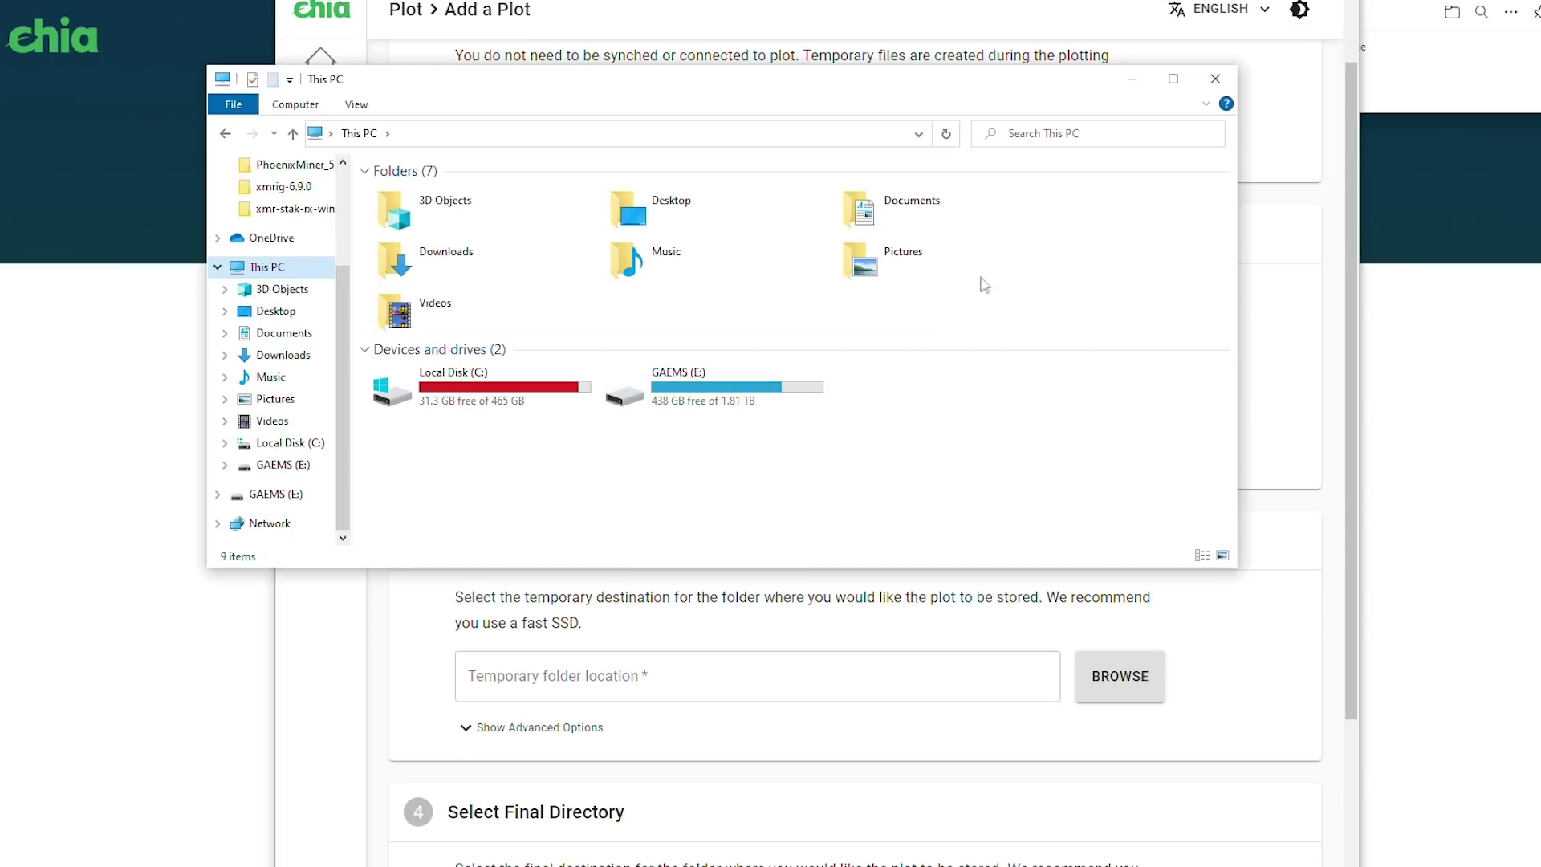
left_click(1215, 78)
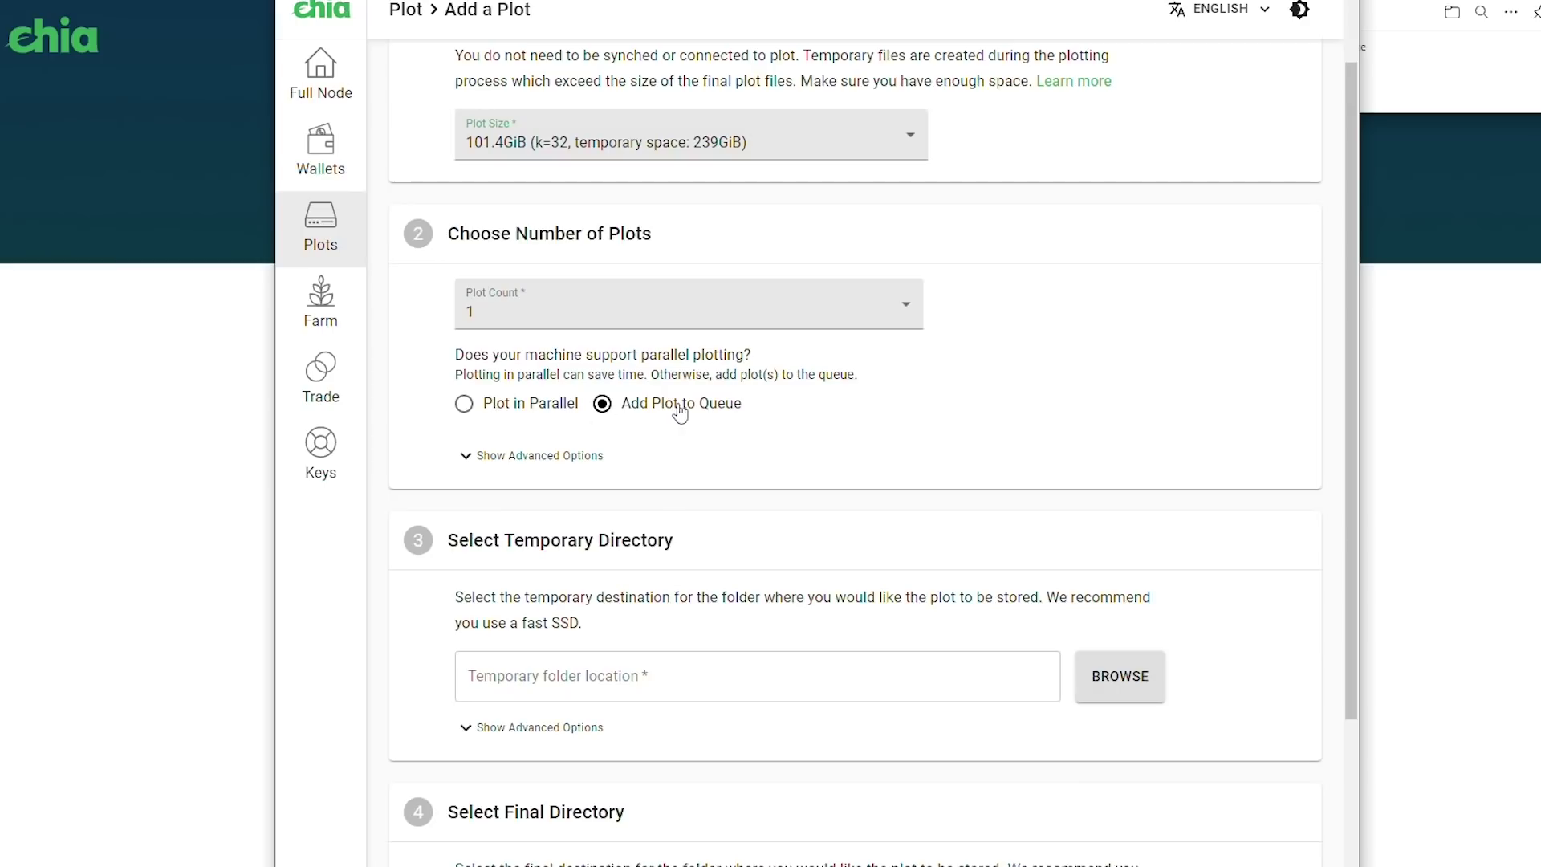
key("super+s")
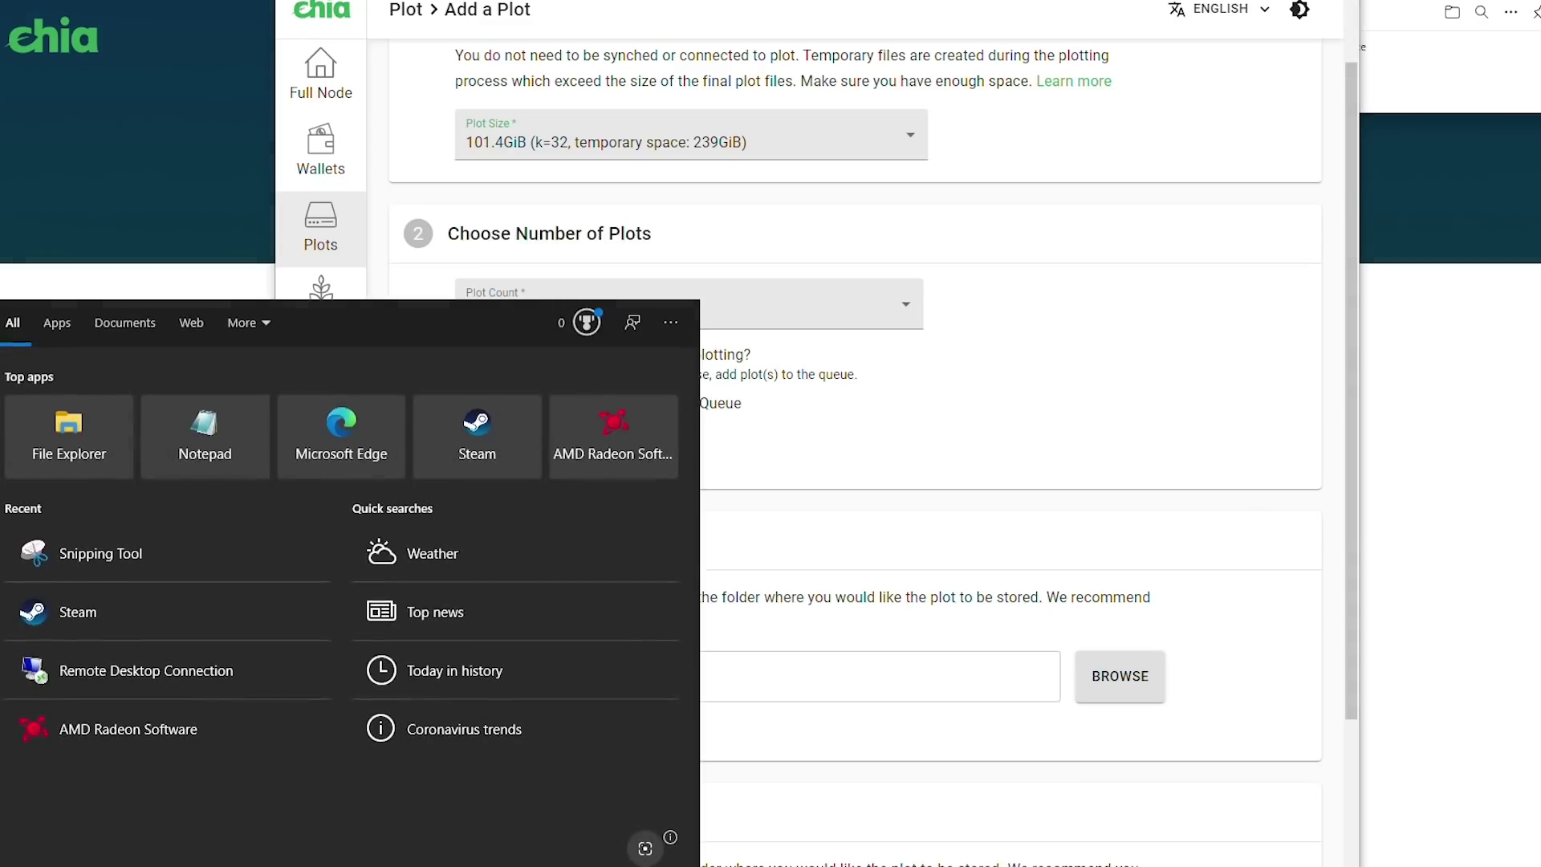
Check the 32.0 GB installed RAM in System Information, then close it
type("system information")
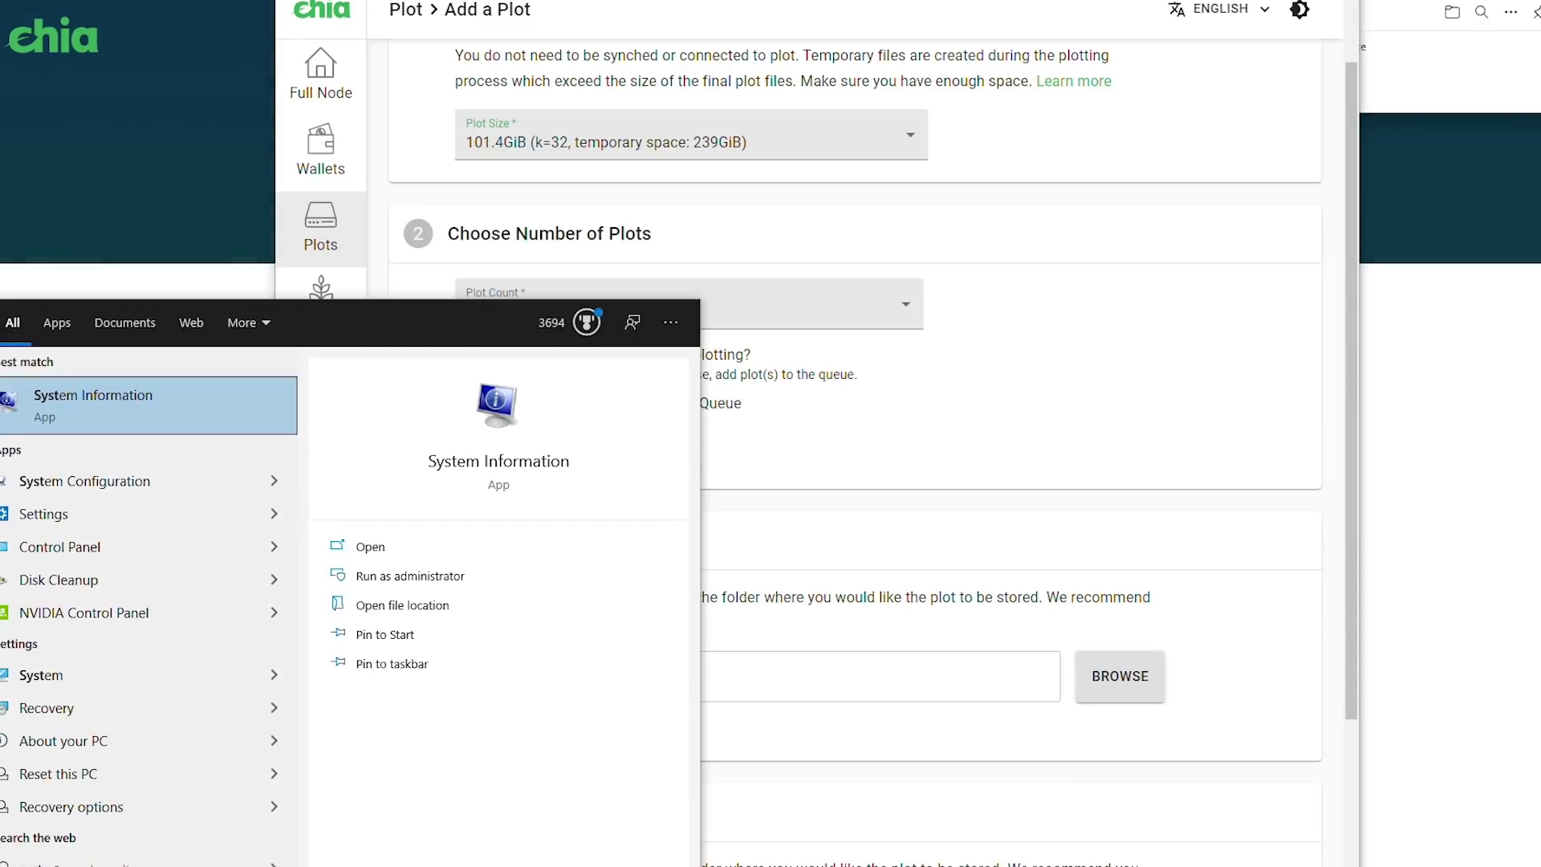
key("Return")
scroll(971, 446, "down", 2)
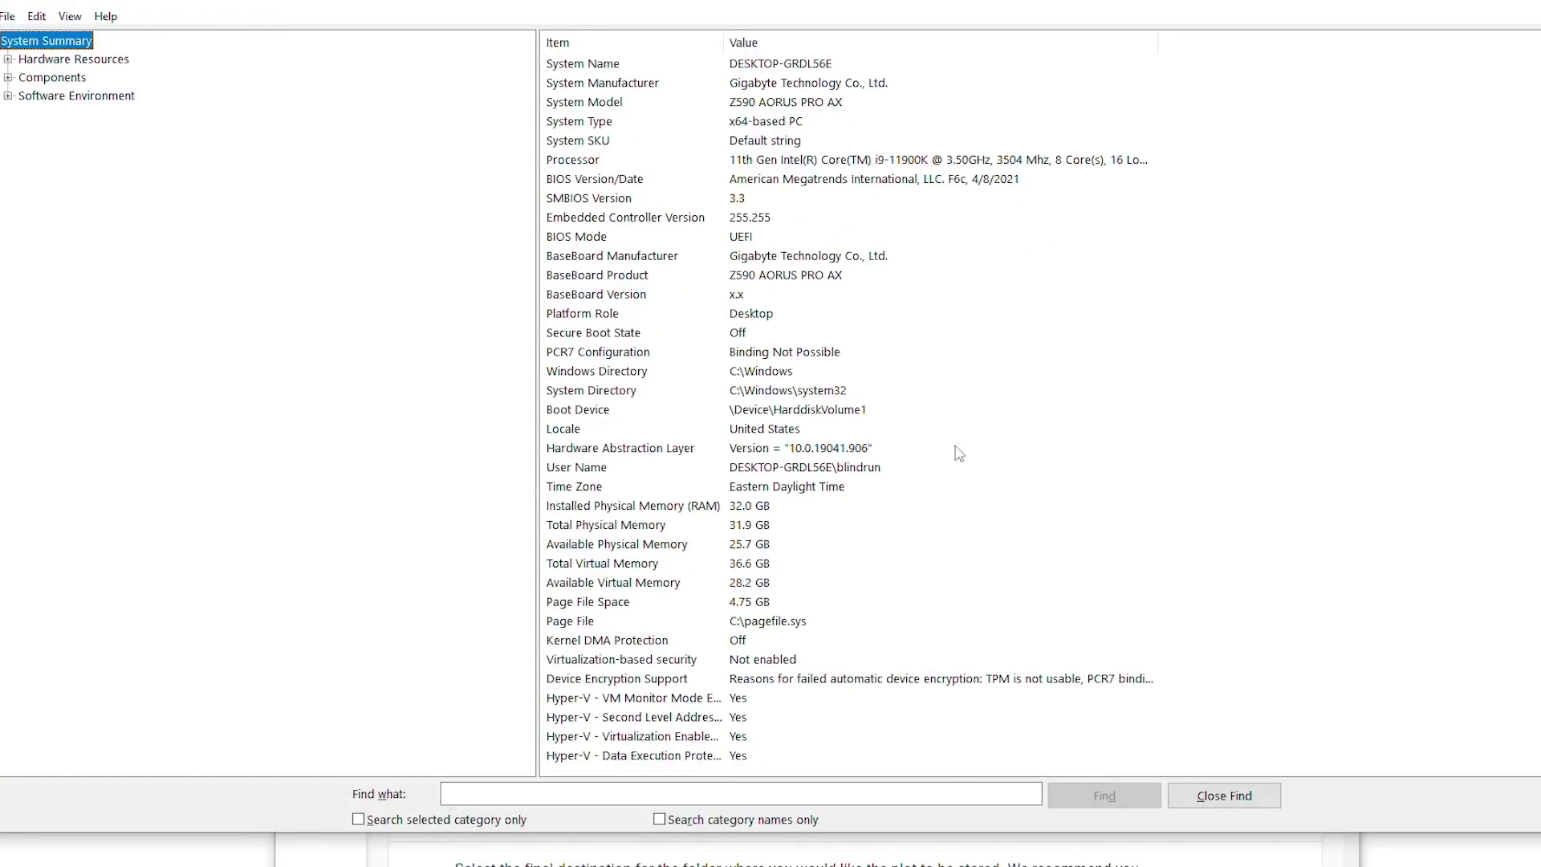
left_click(732, 510)
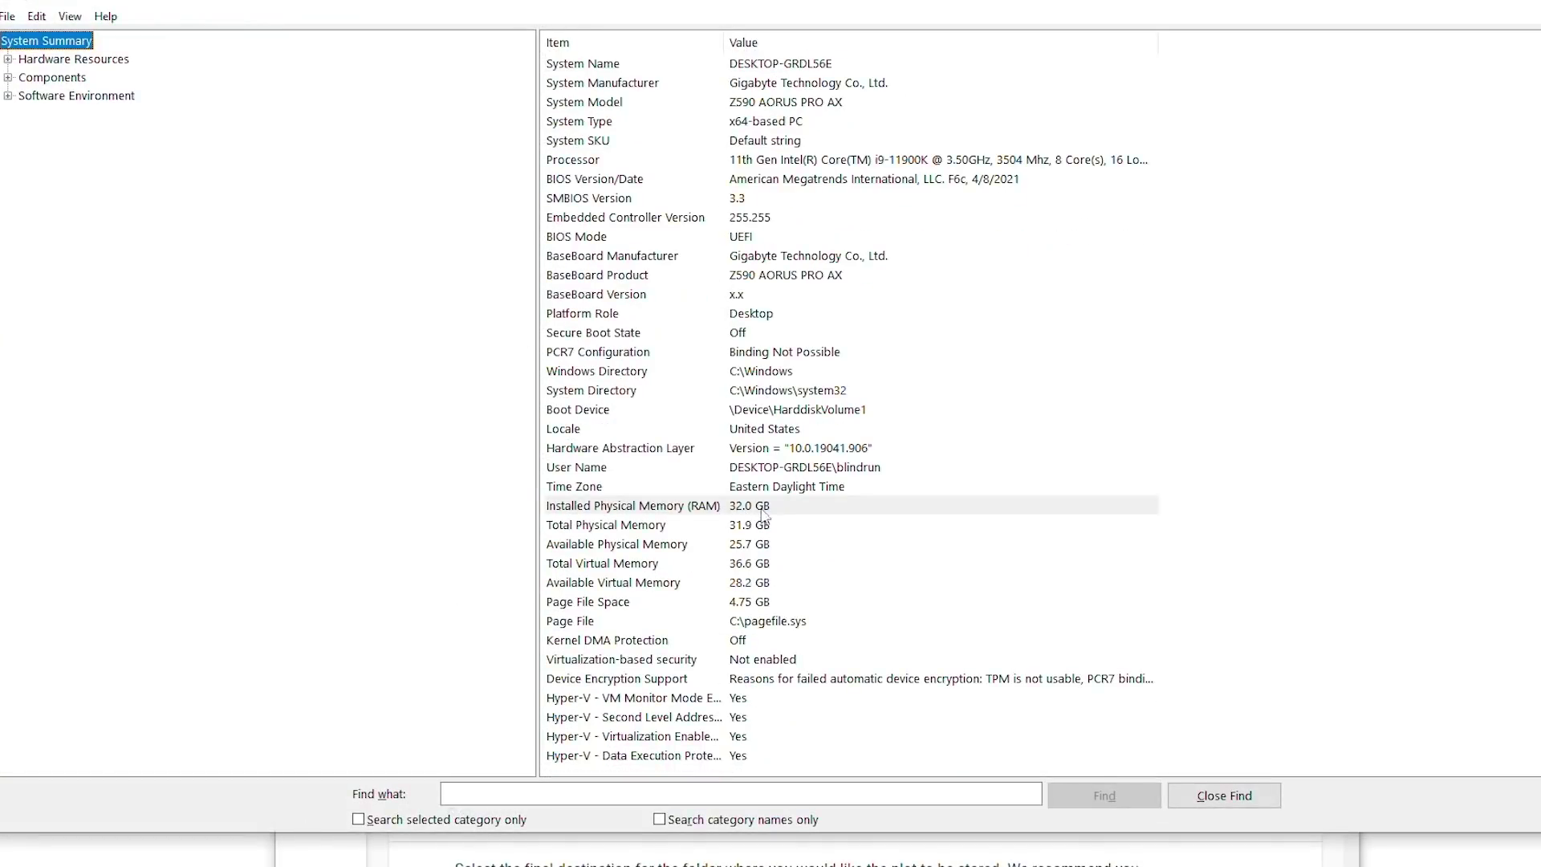
scroll(803, 526, "up", 1)
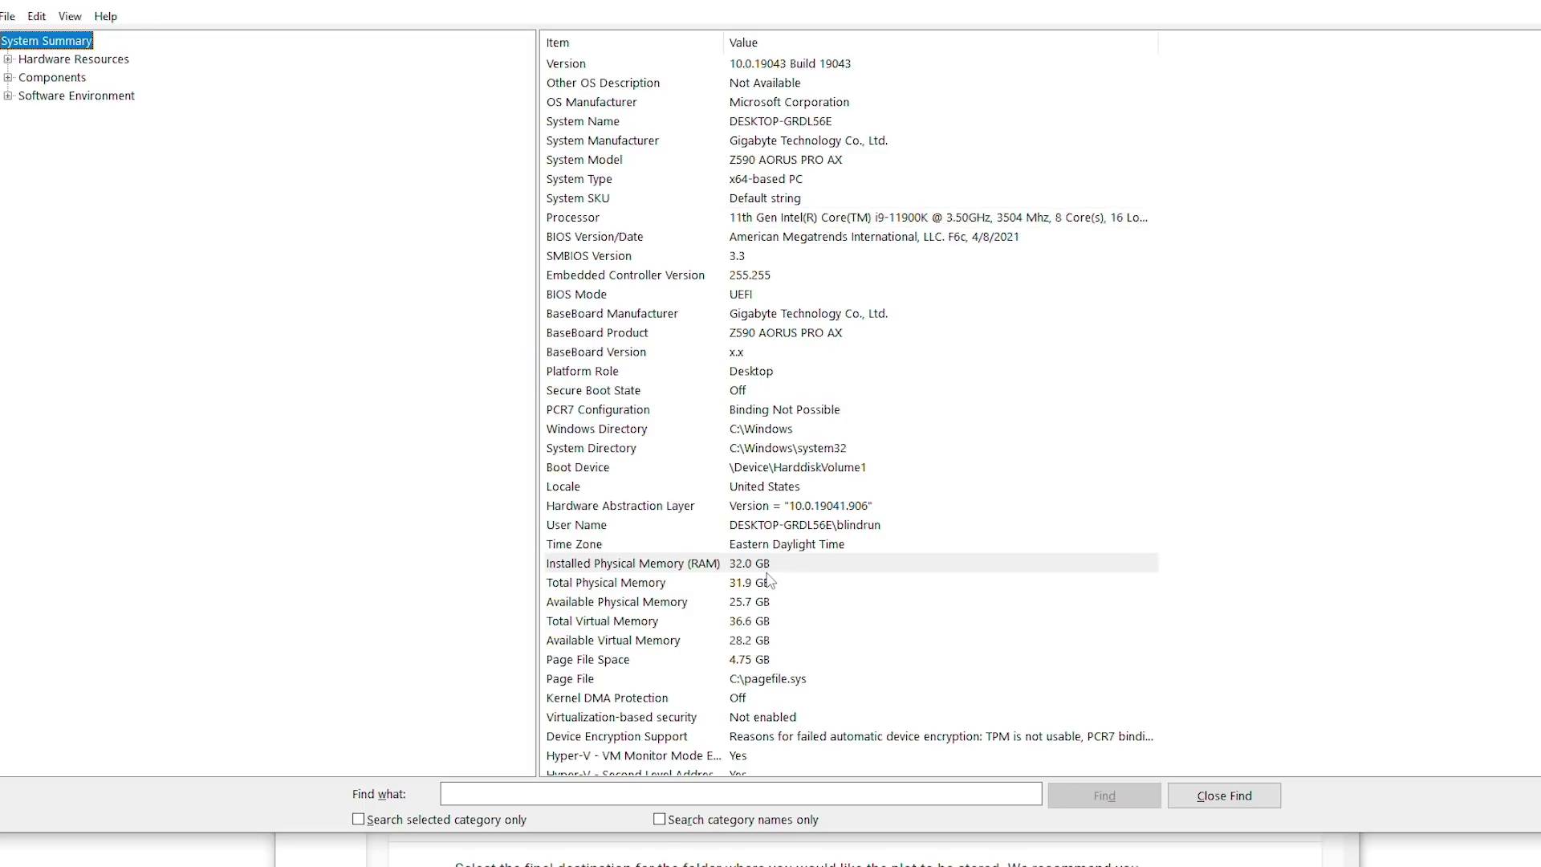
key("alt+F4")
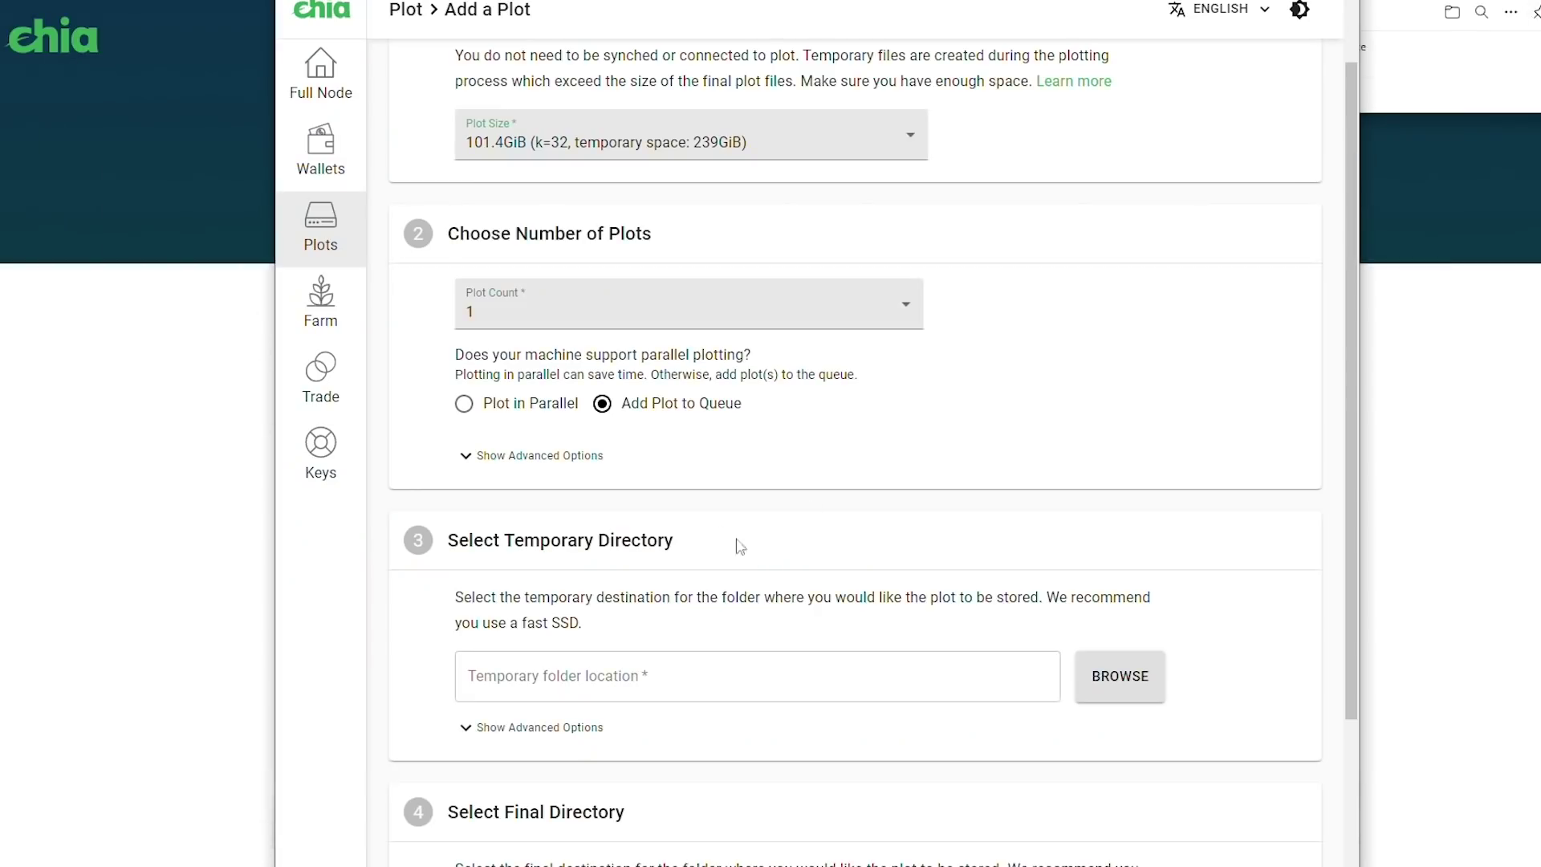
Reveal the advanced plot options (3390 MiB RAM, 2 threads, 128 buckets) and focus the RAM field
left_click(546, 456)
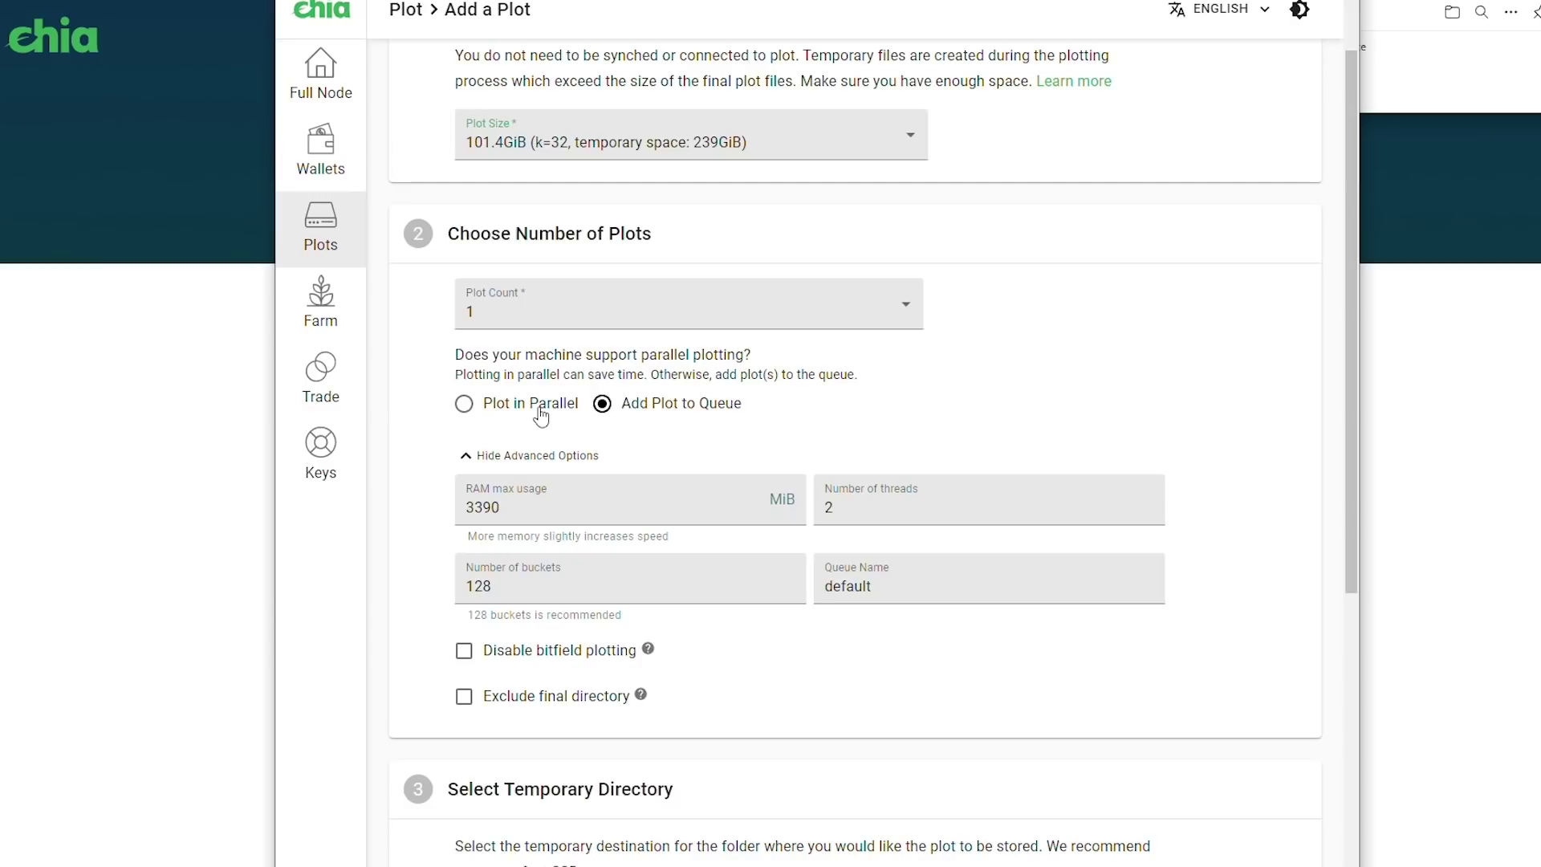
left_click(539, 505)
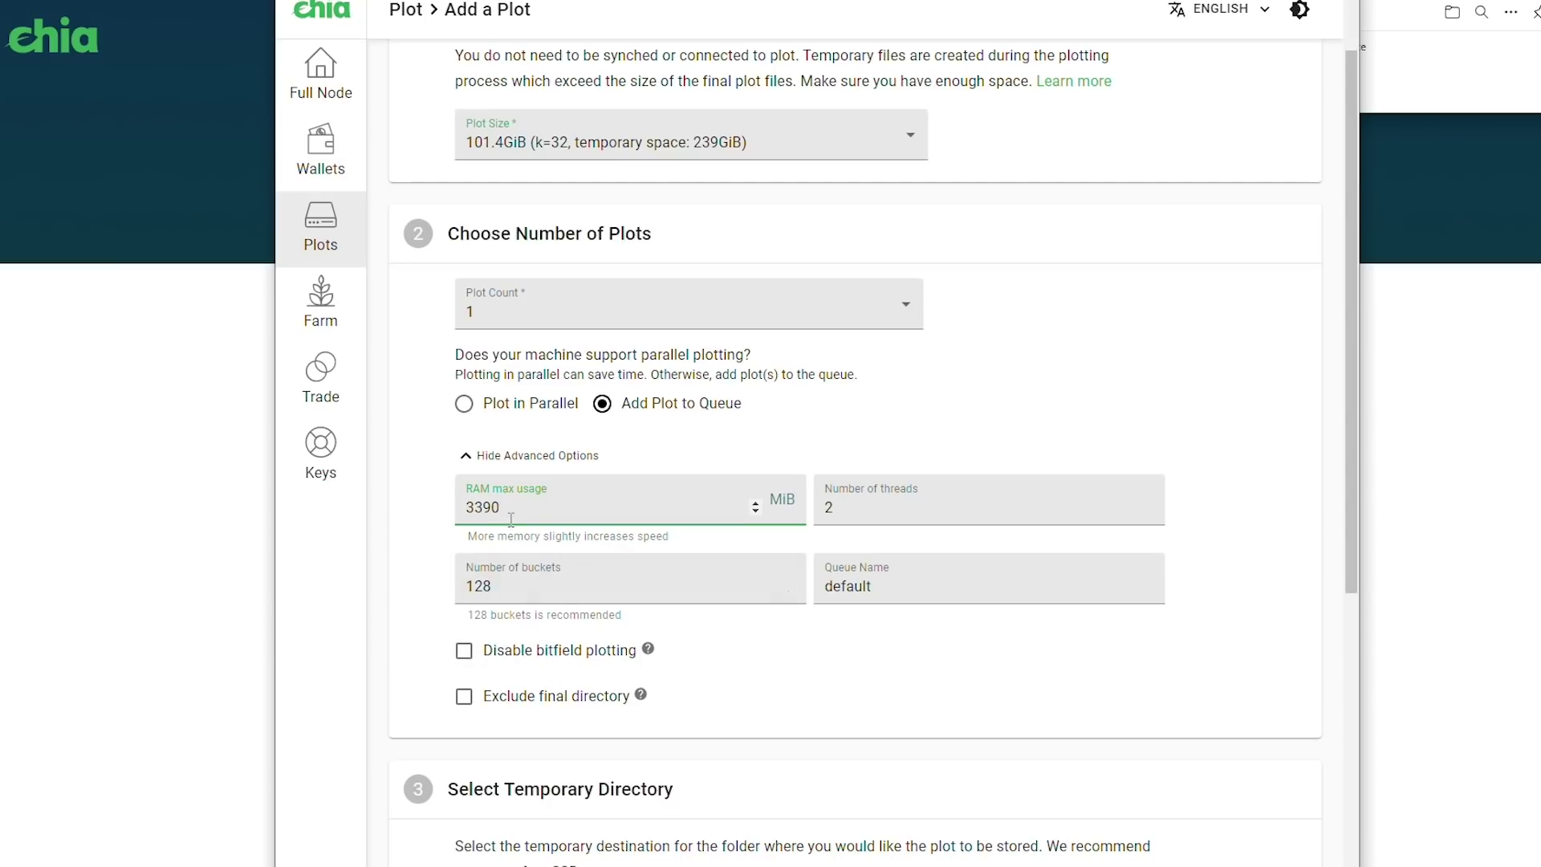
Replace the RAM max usage value 3390 with 6750 MiB
left_click_drag(502, 508, 430, 520)
type("6750")
left_click(845, 513)
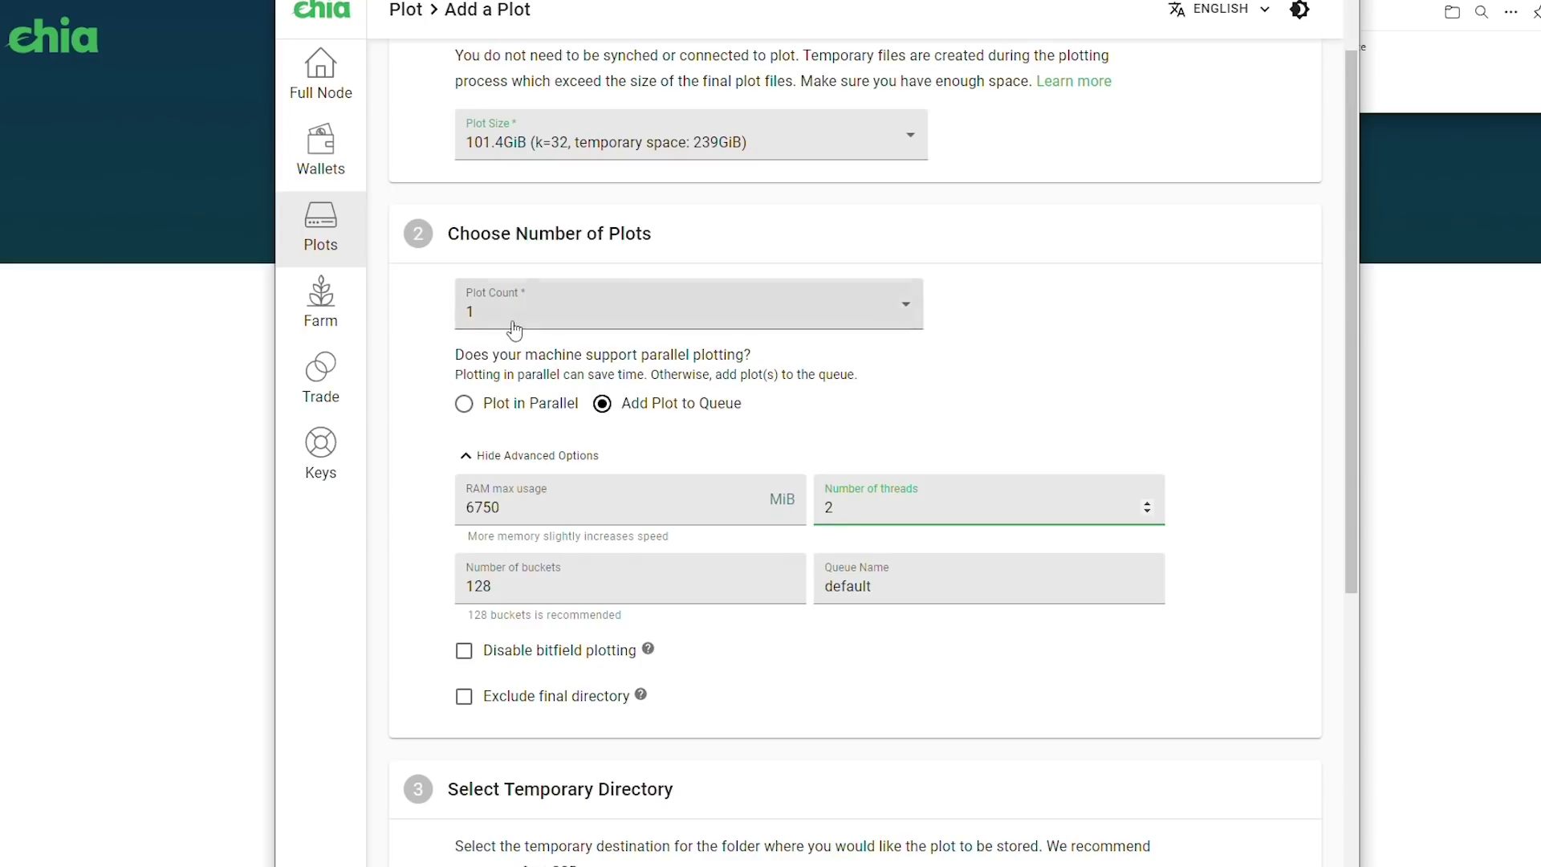
Try a plot count of 2 with parallel plotting, then revert to 1 plot added to the queue
left_click(562, 309)
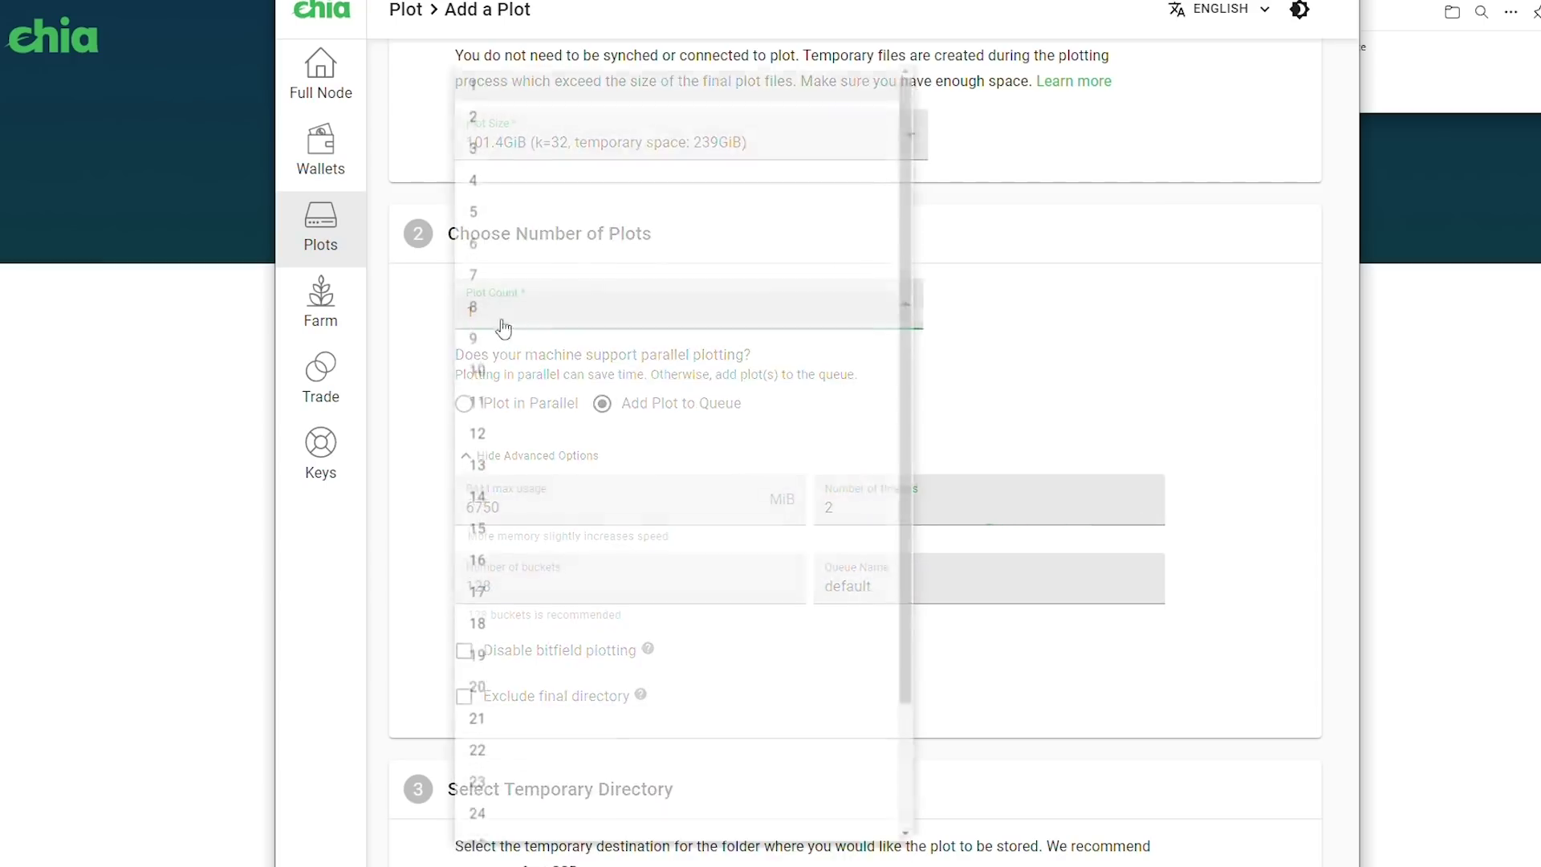
left_click(481, 110)
left_click(484, 403)
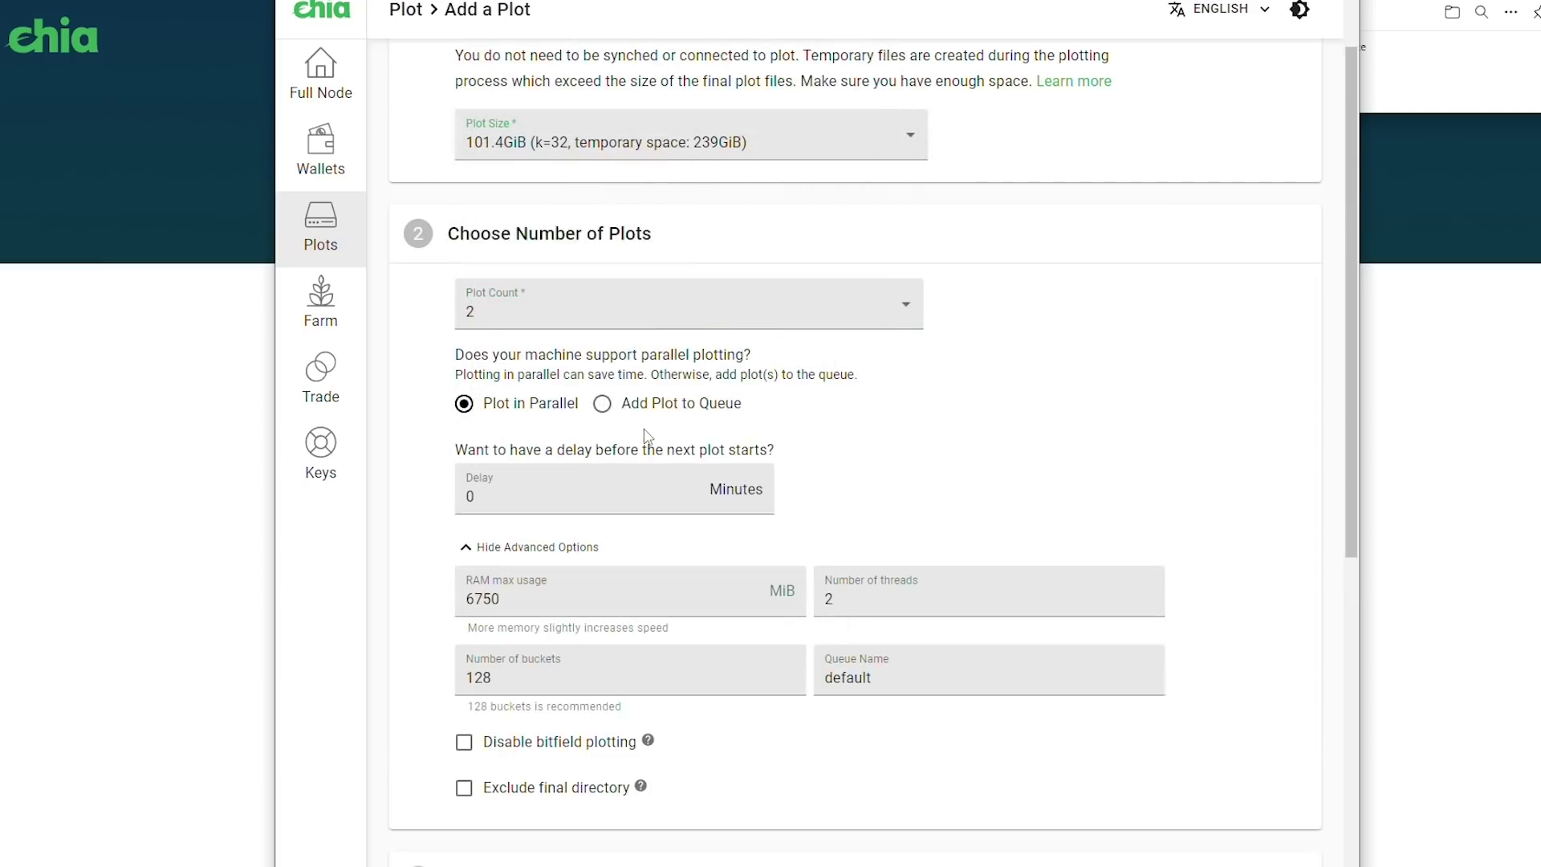
left_click(642, 404)
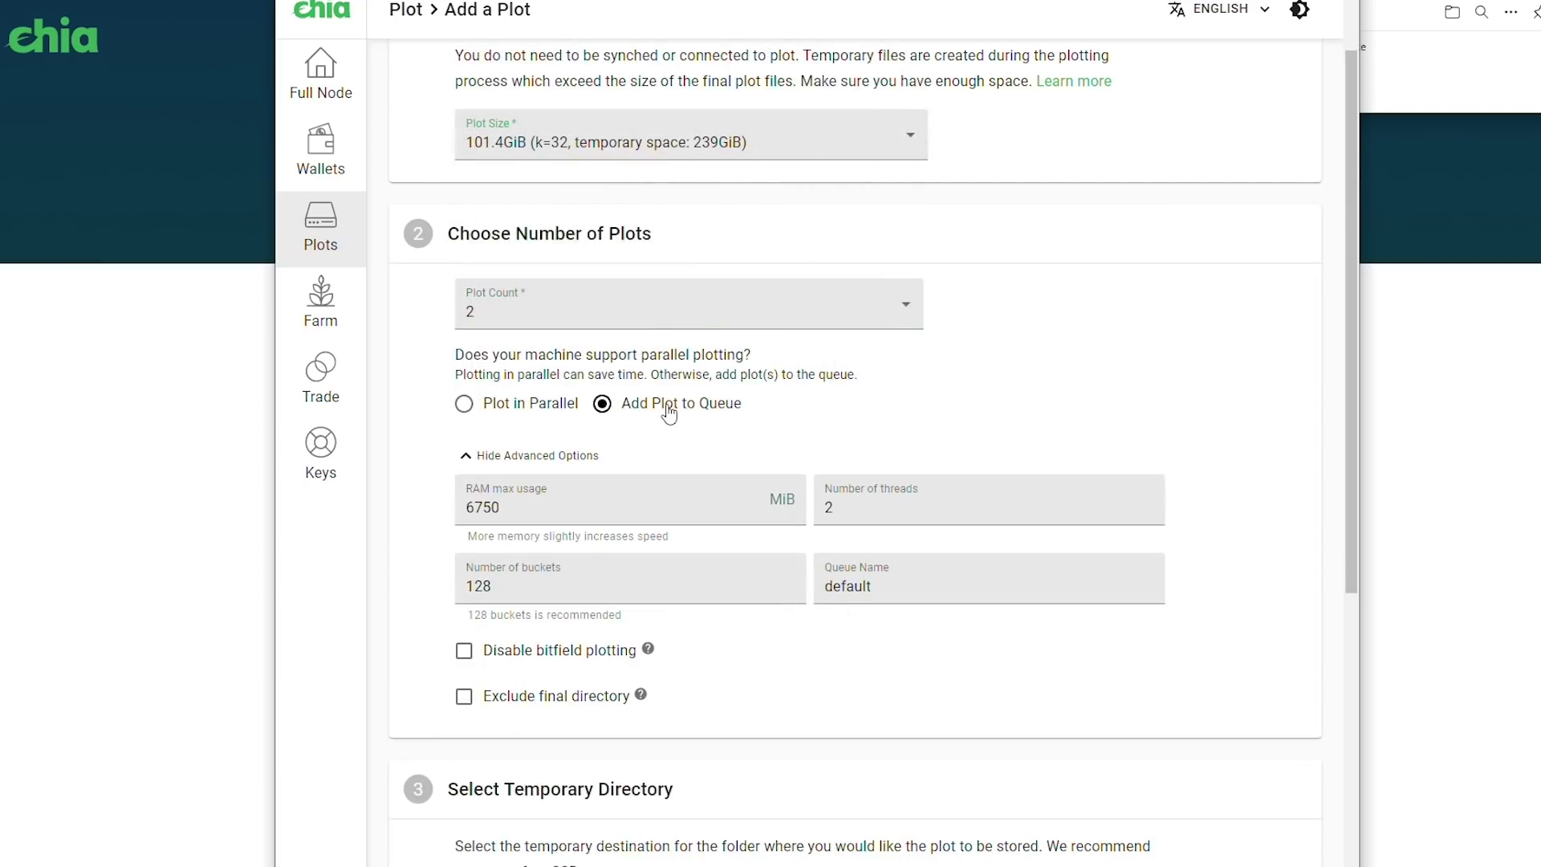
left_click(572, 316)
left_click(476, 81)
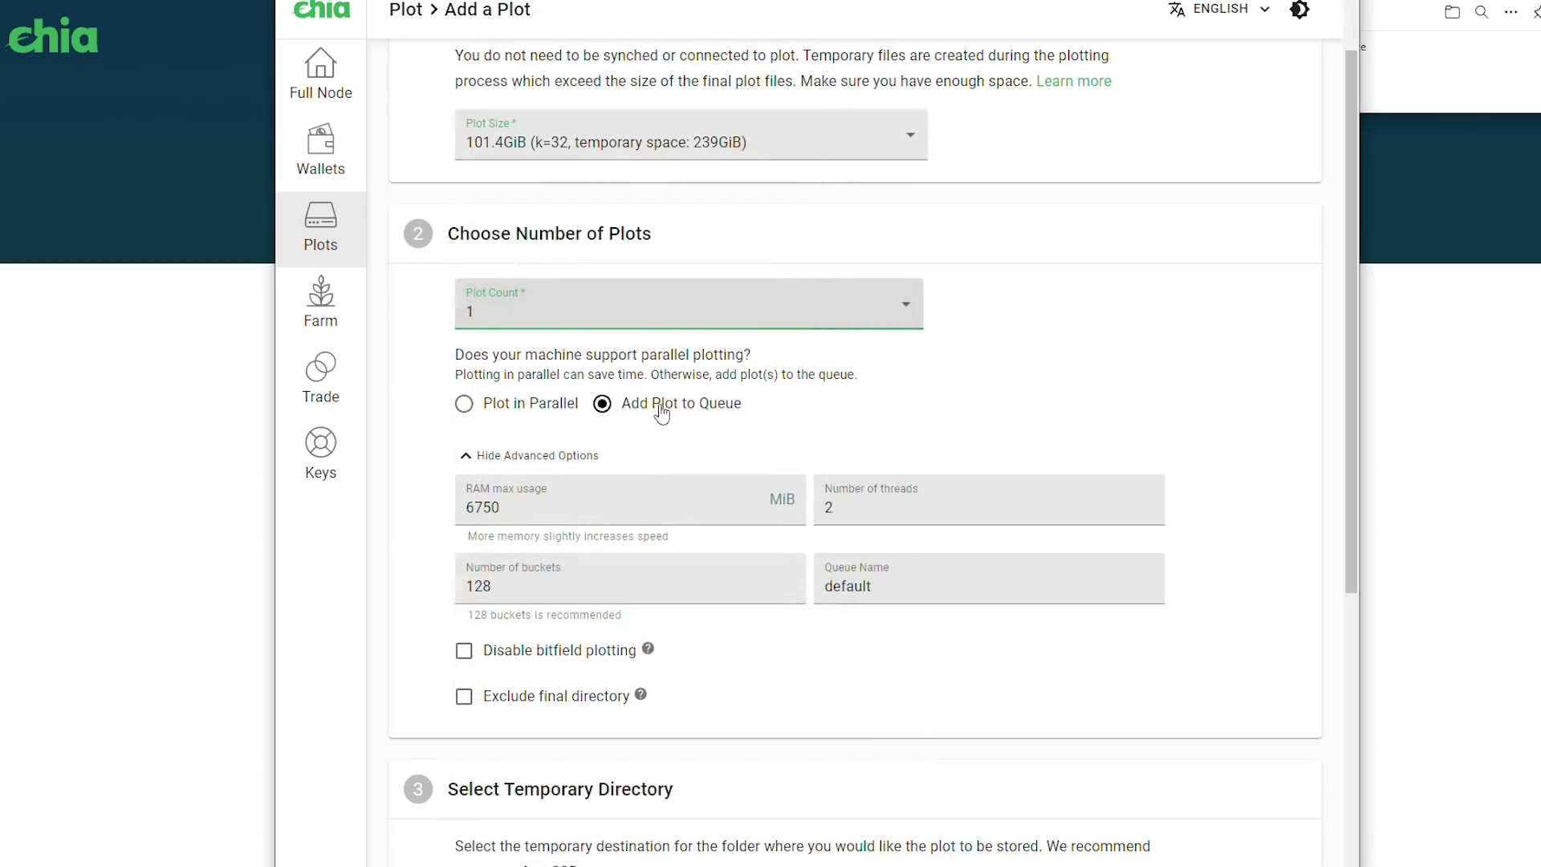
Set Number of threads to 4 and scroll down to the directory fields
left_click(873, 489)
key("BackSpace")
type("1")
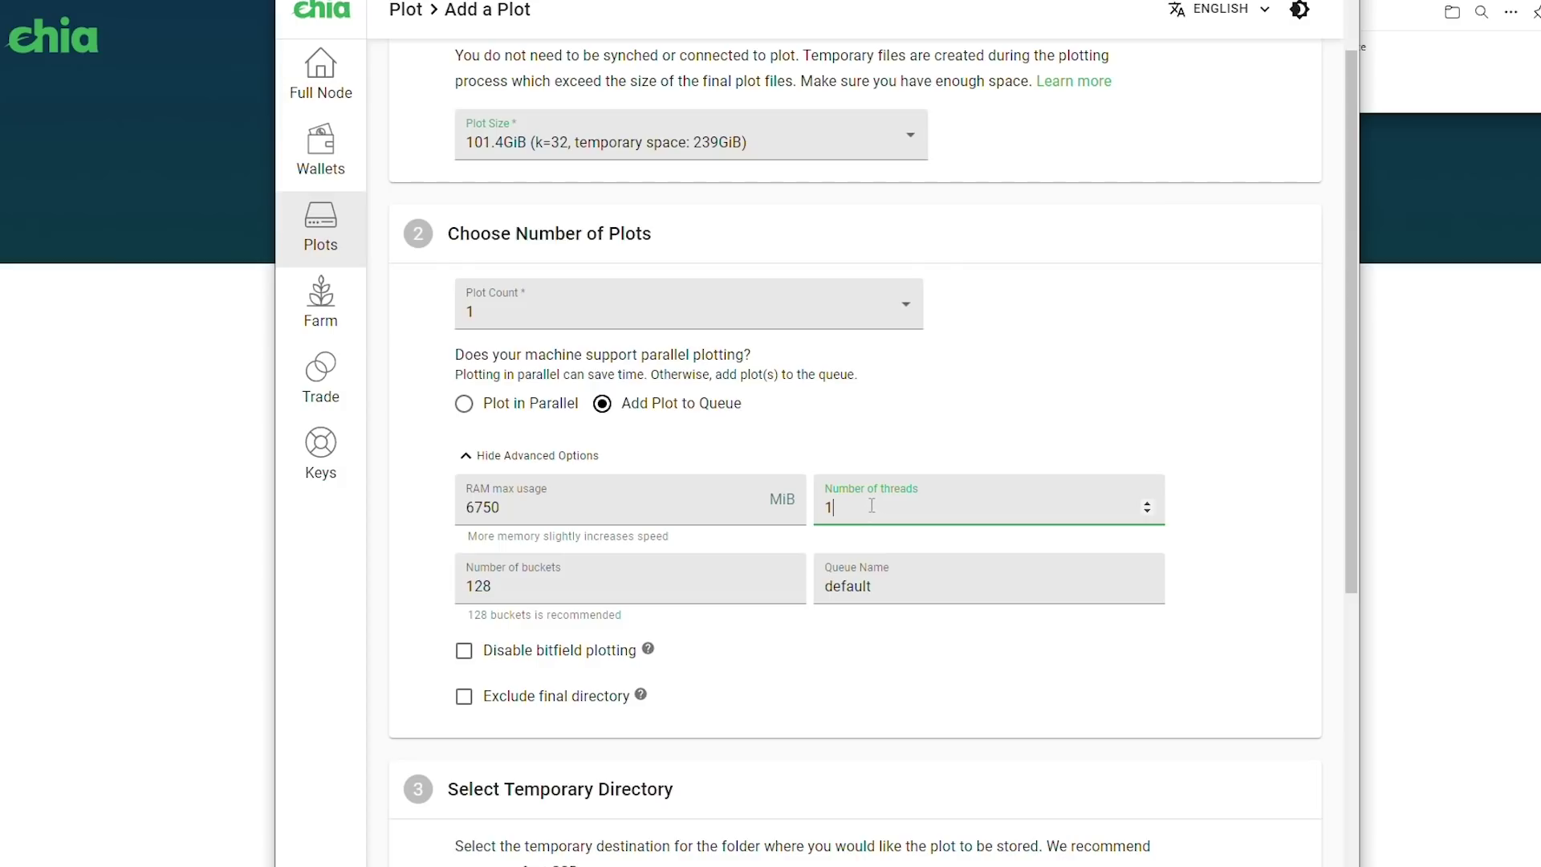
key("BackSpace")
type("4")
left_click(935, 439)
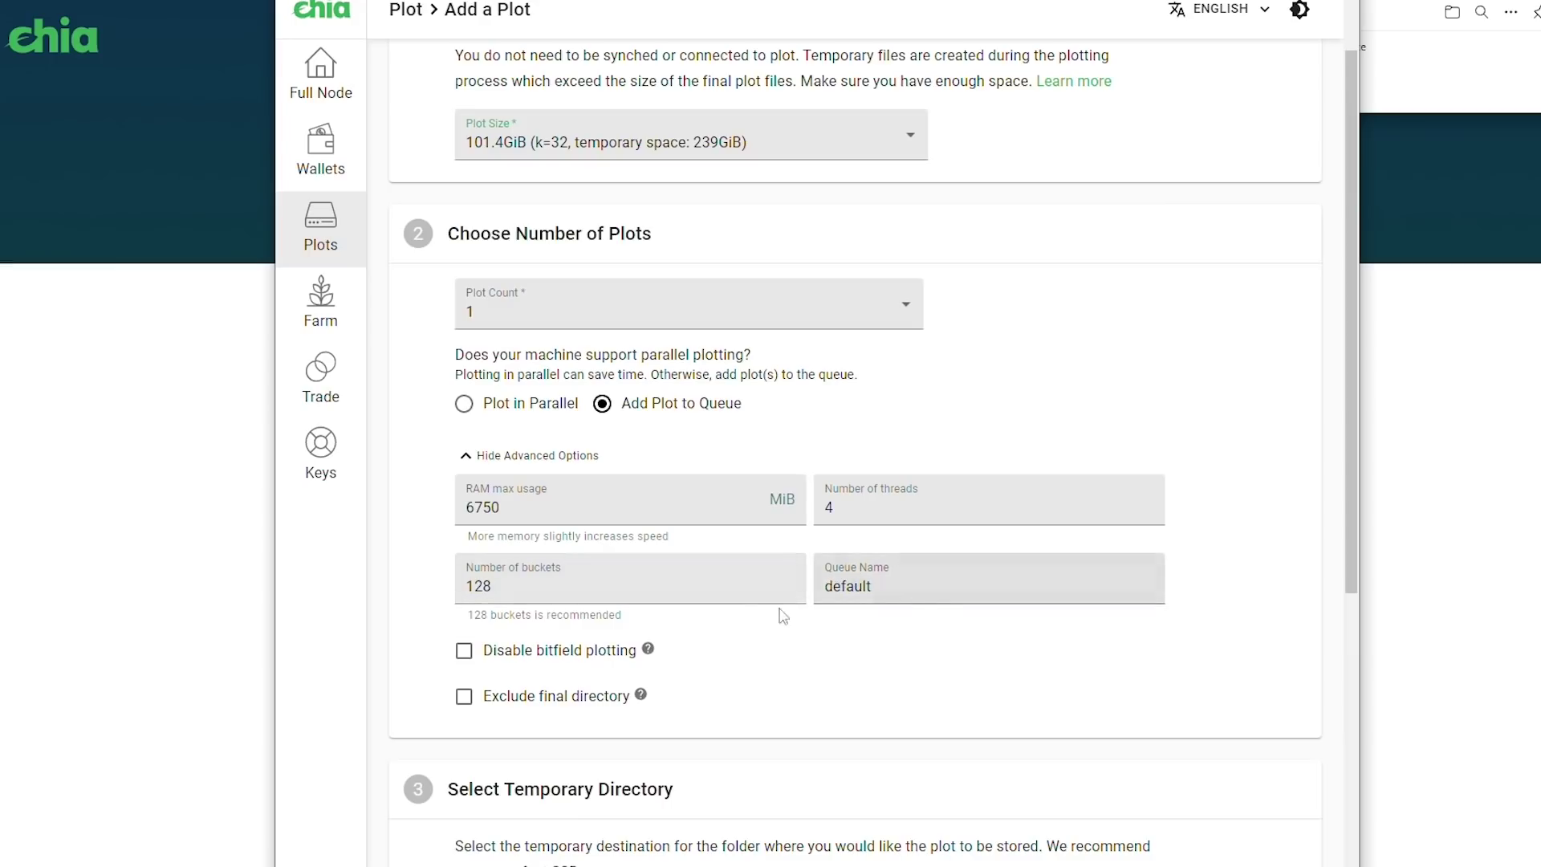
scroll(753, 625, "down", 1)
scroll(753, 624, "down", 4)
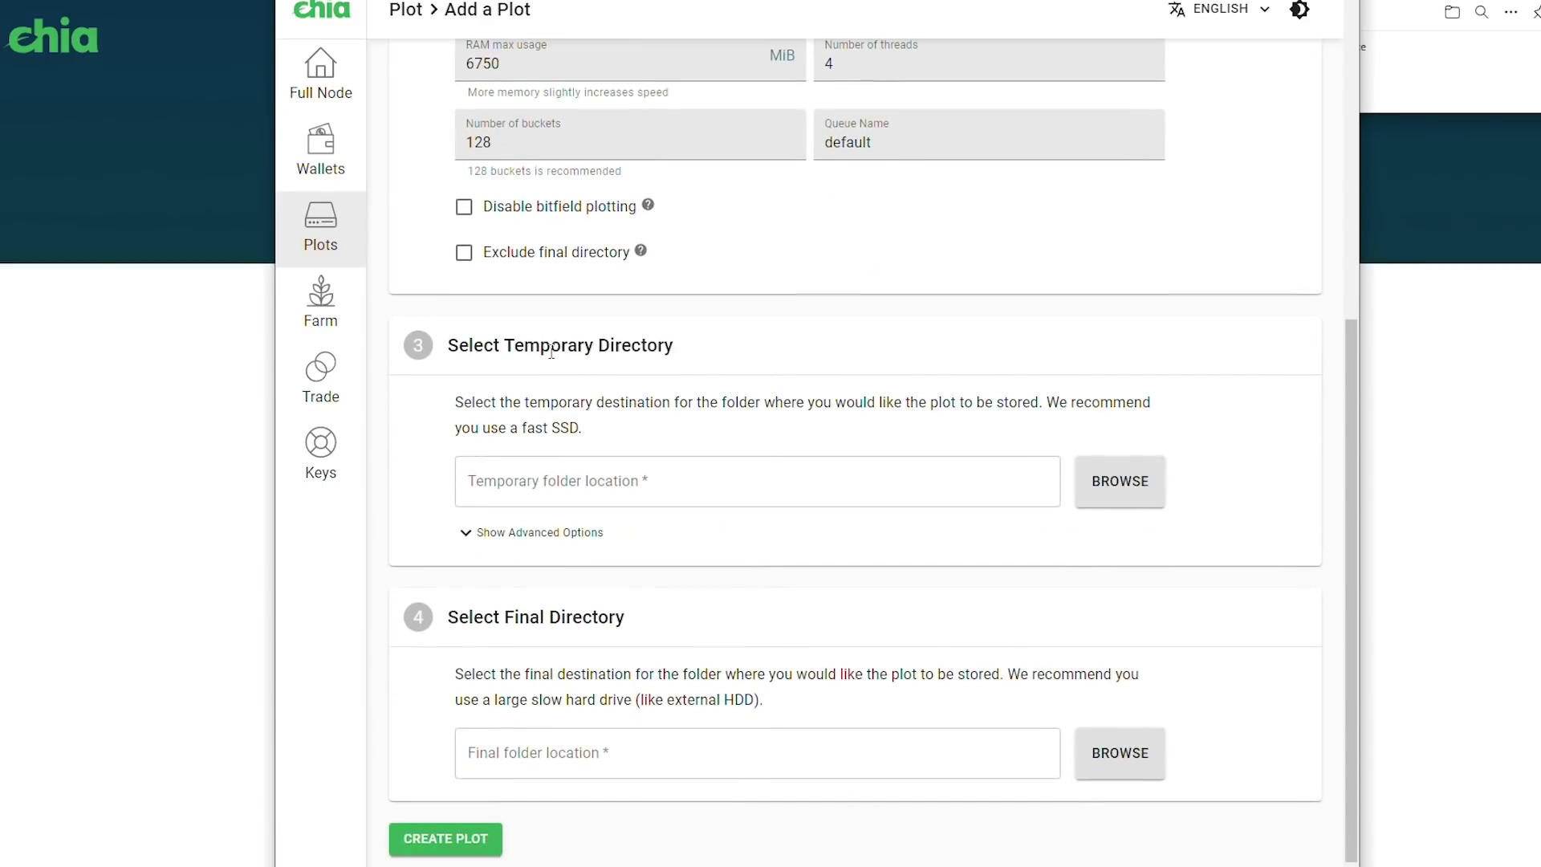
Create a new E:\PlotsTemp folder and select it as the temporary directory
left_click(1120, 482)
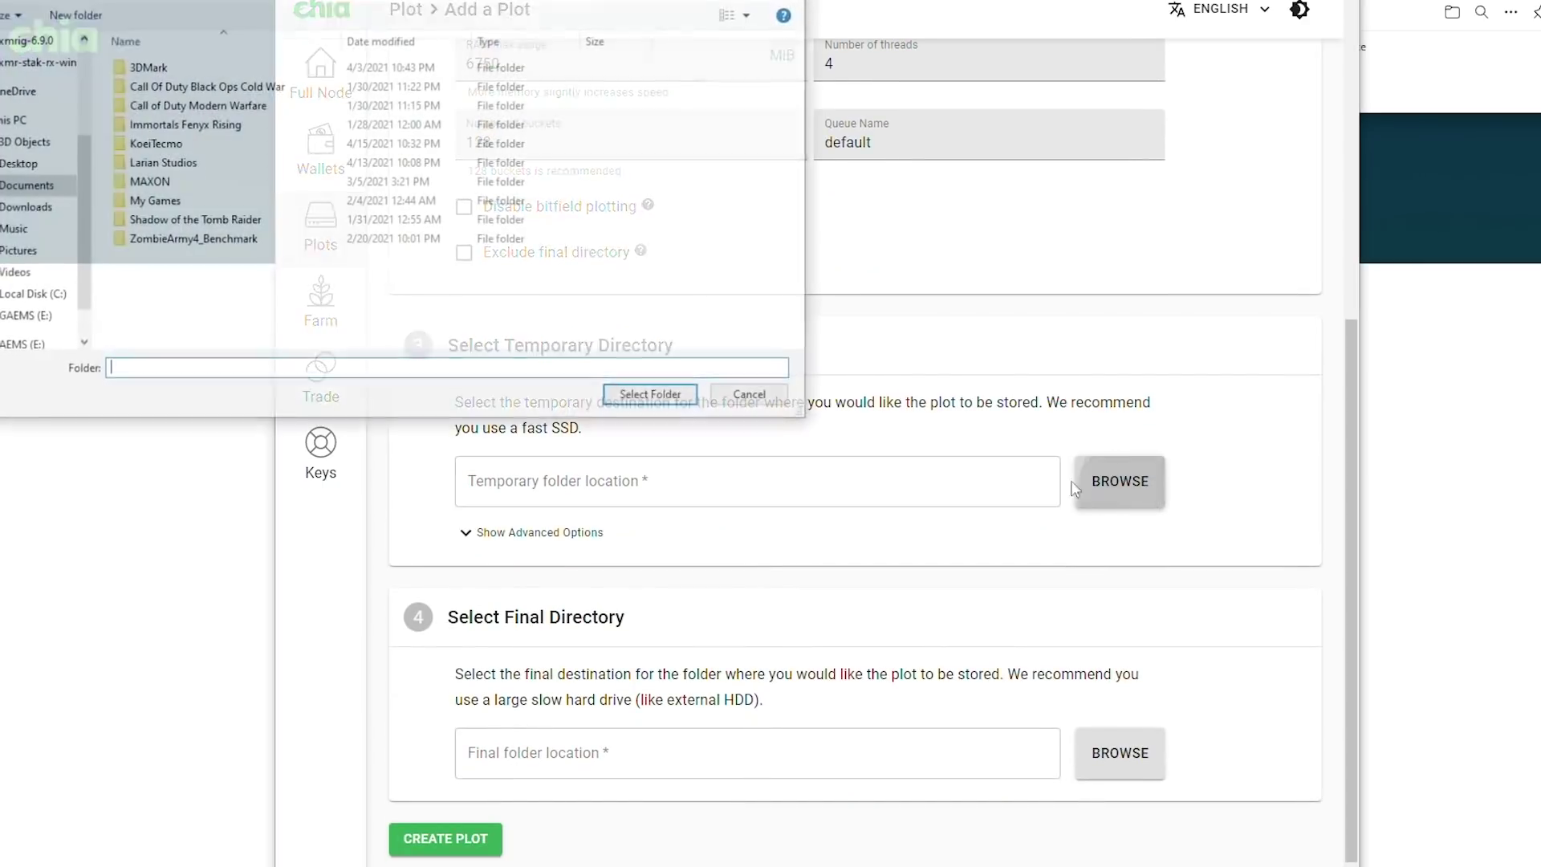
left_click_drag(169, 23, 575, 55)
scroll(506, 346, "down", 2)
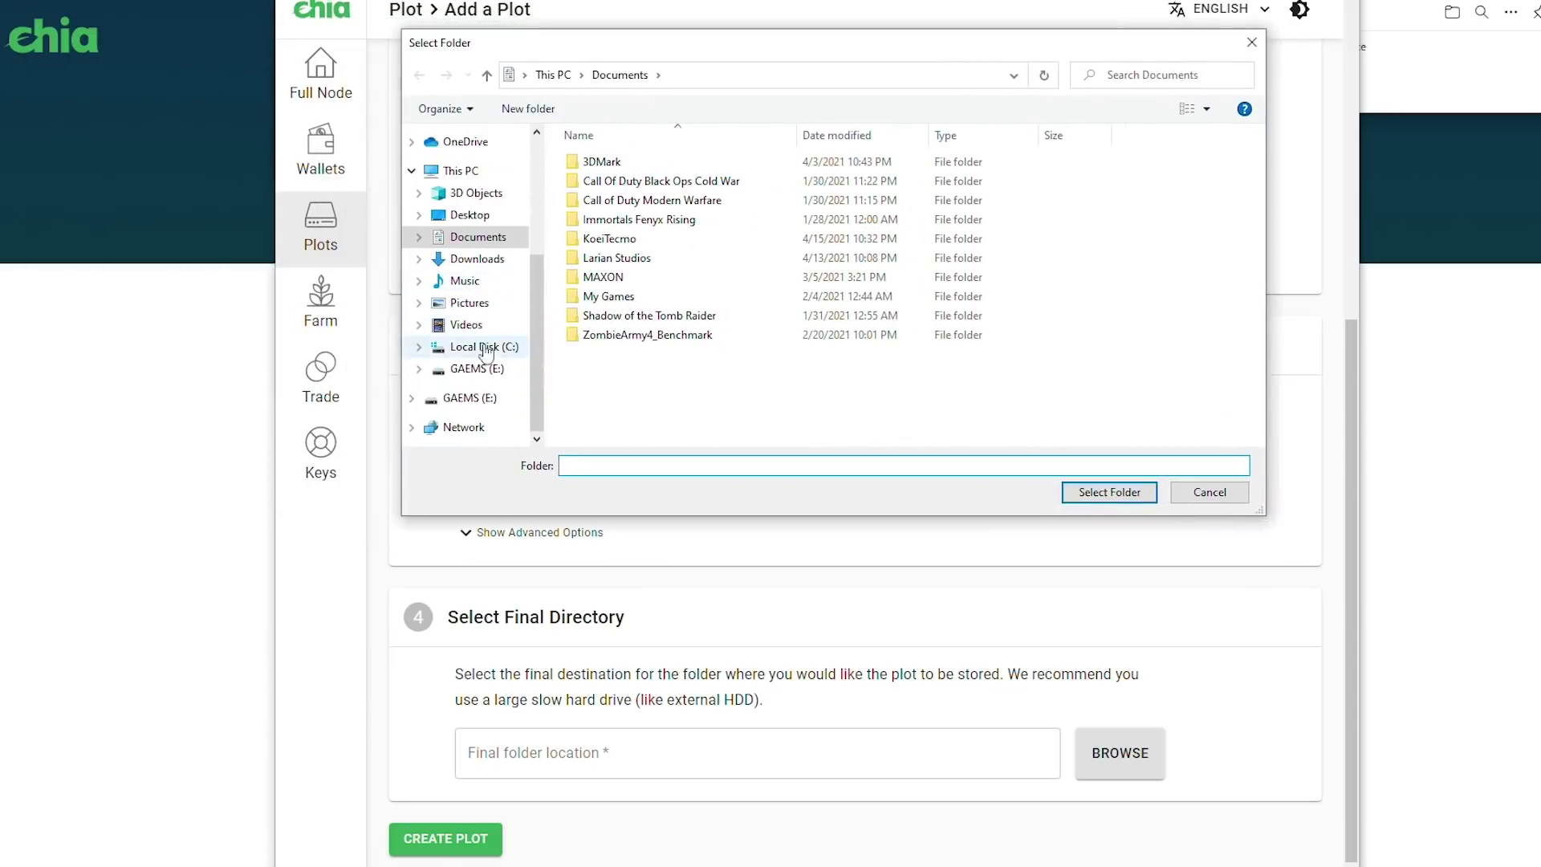
left_click(482, 369)
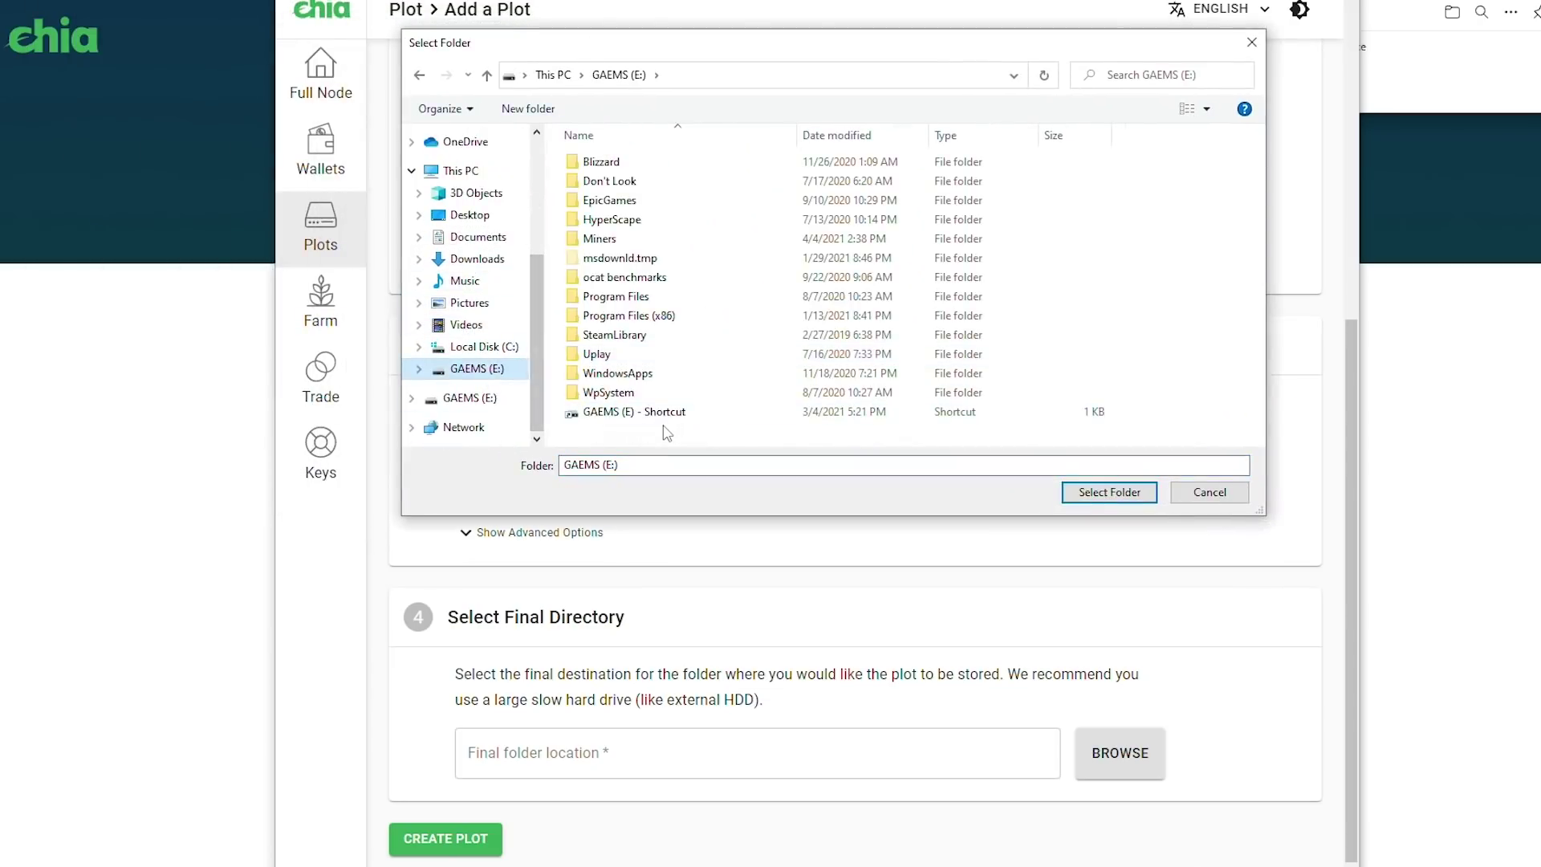
right_click(663, 428)
mouse_move(727, 638)
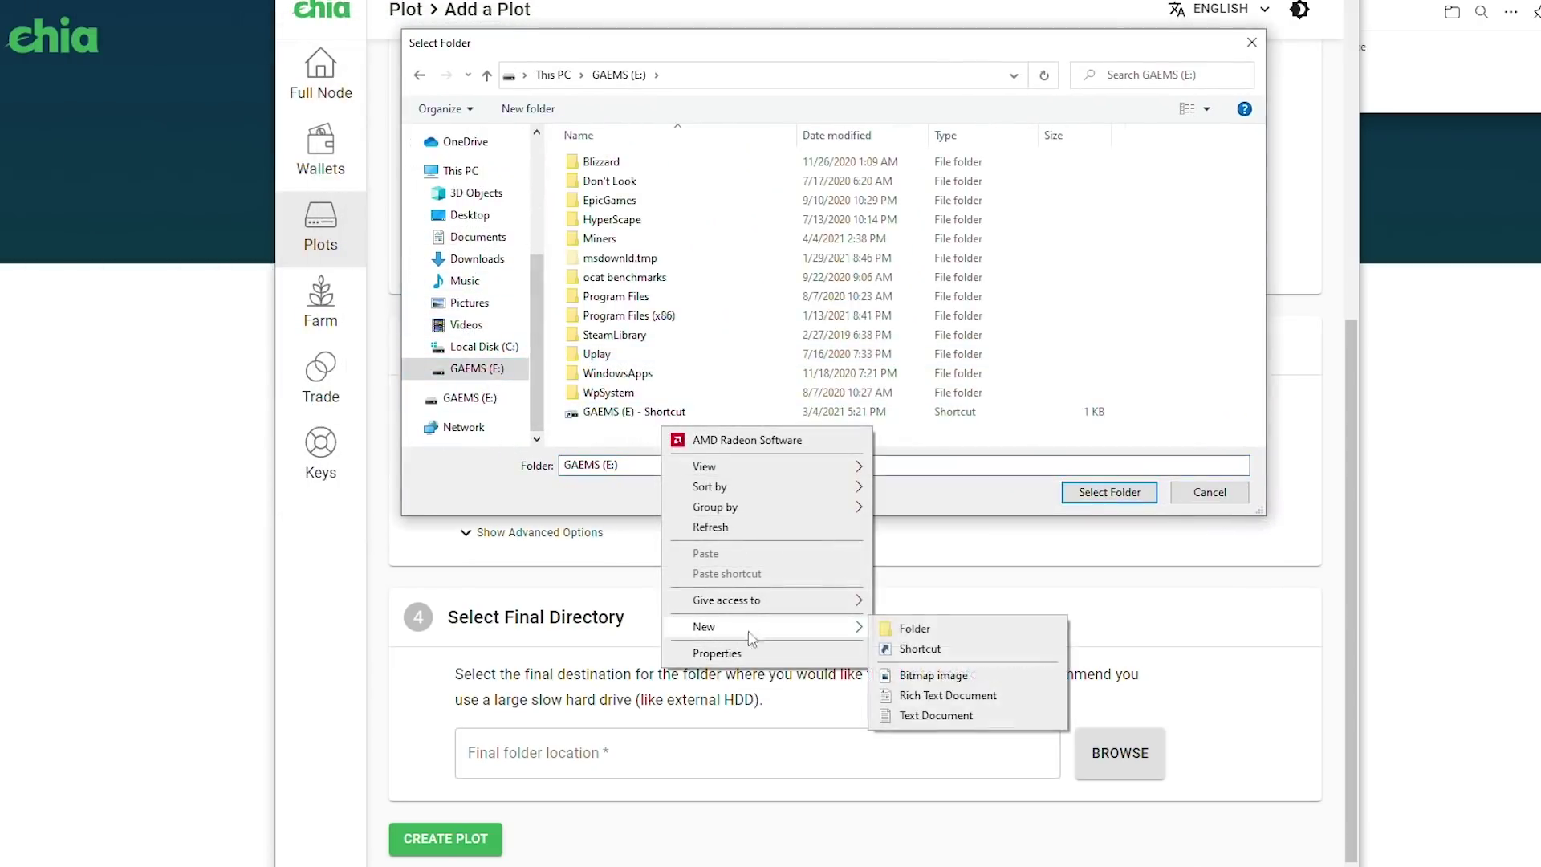
left_click(915, 628)
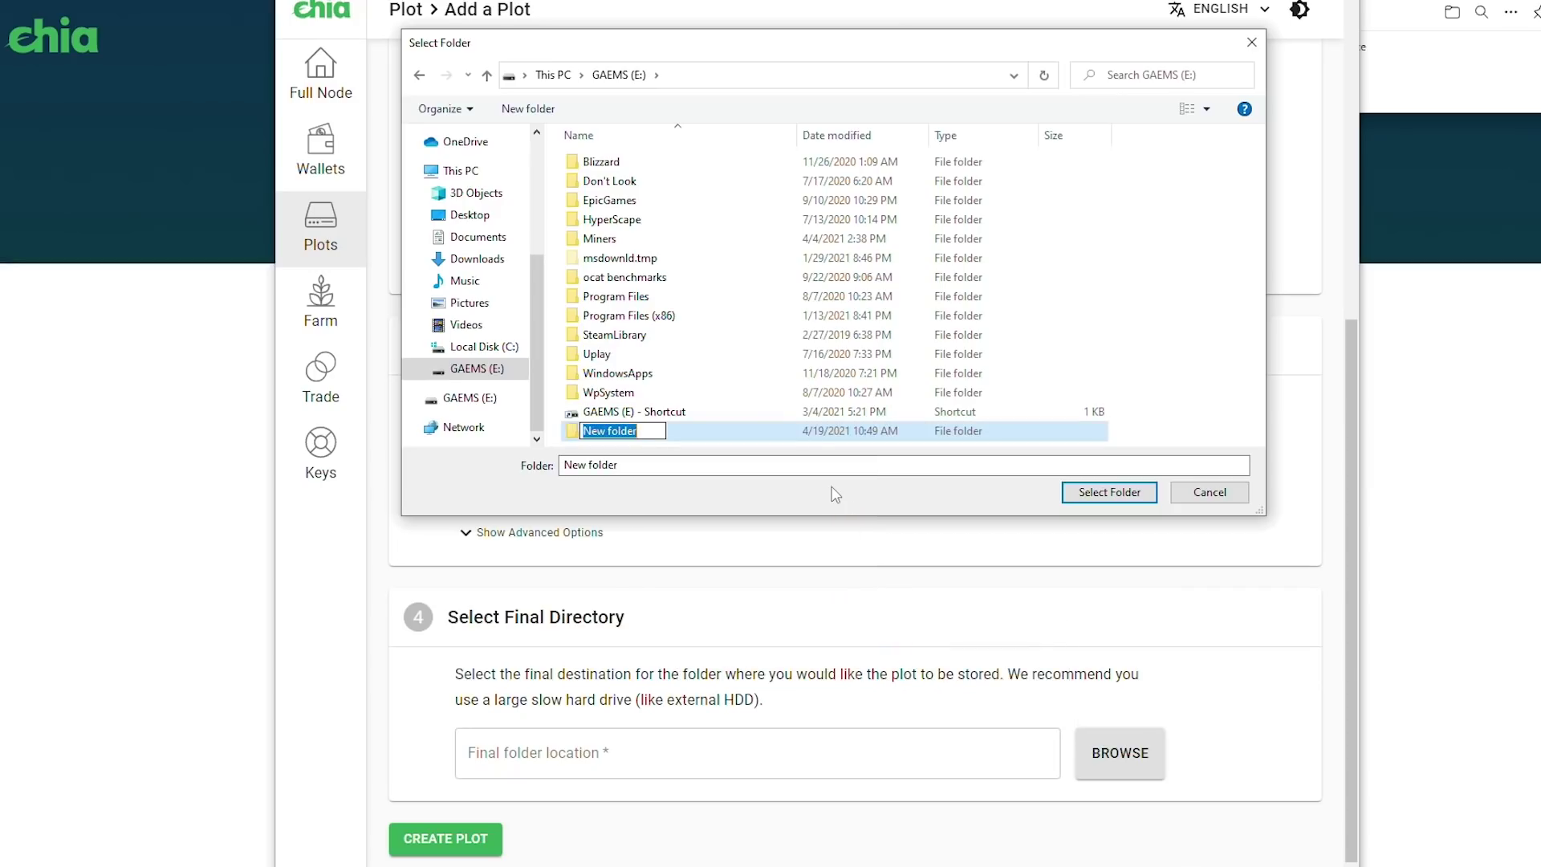
type("PlotsTemp")
key("Return")
left_click(1109, 492)
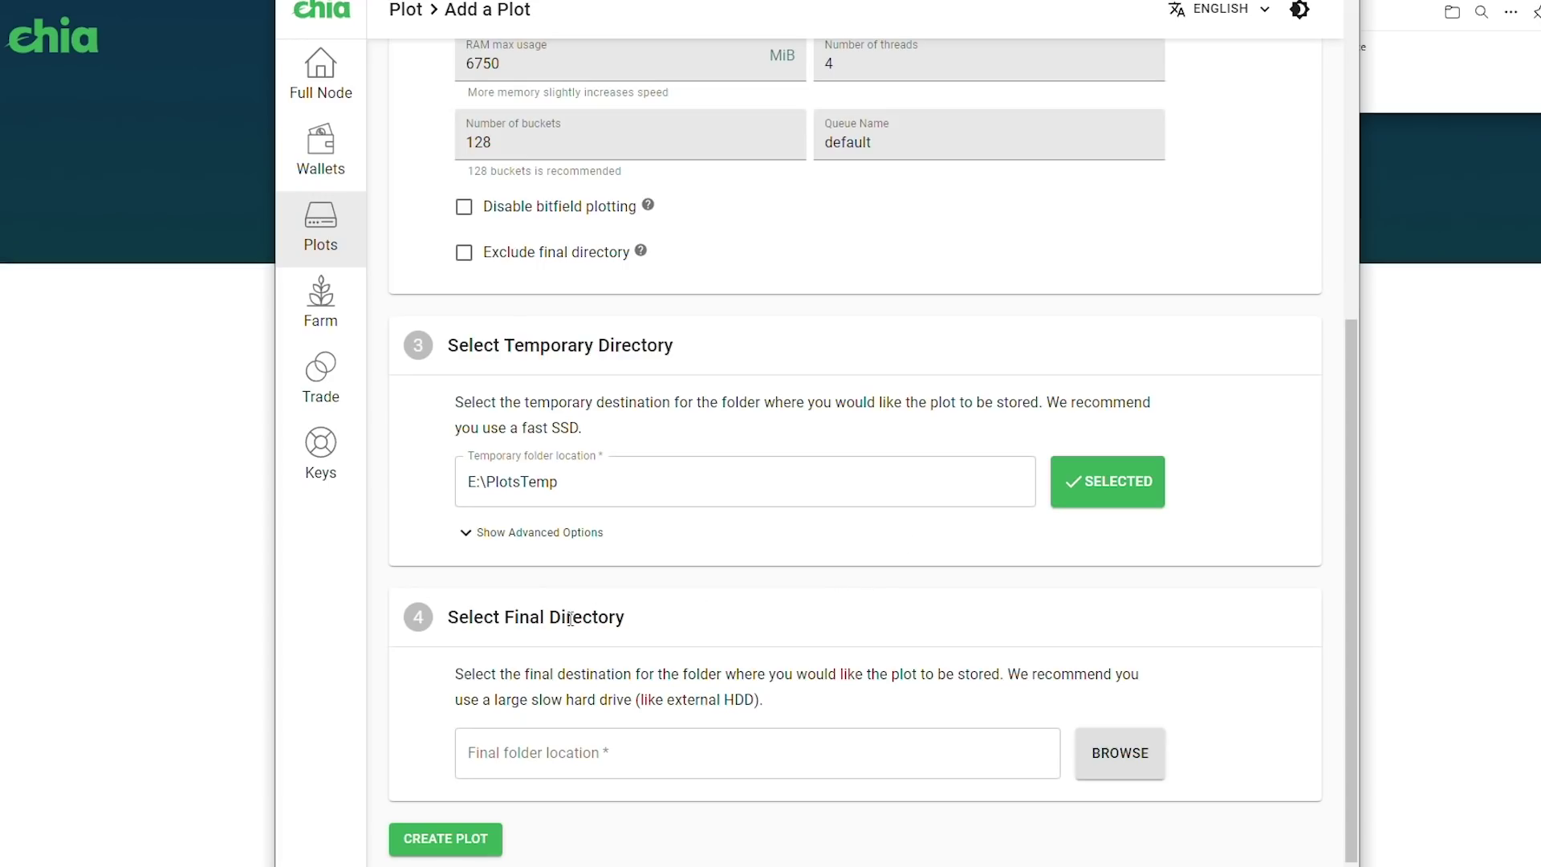
Create a new E:\Plots folder as the final directory and start creating the plot
left_click(1119, 756)
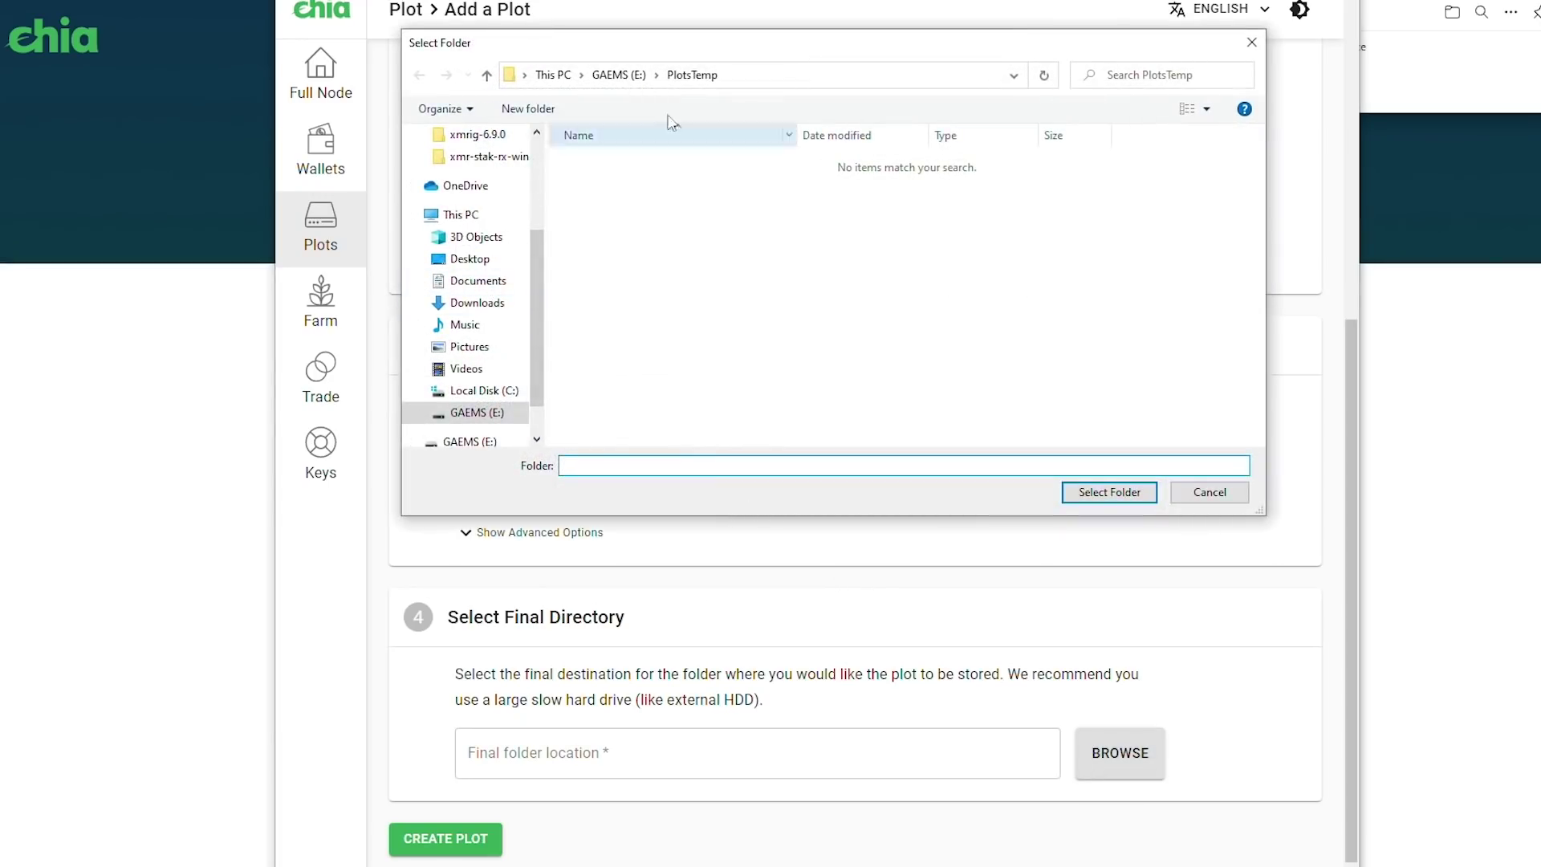
left_click(618, 75)
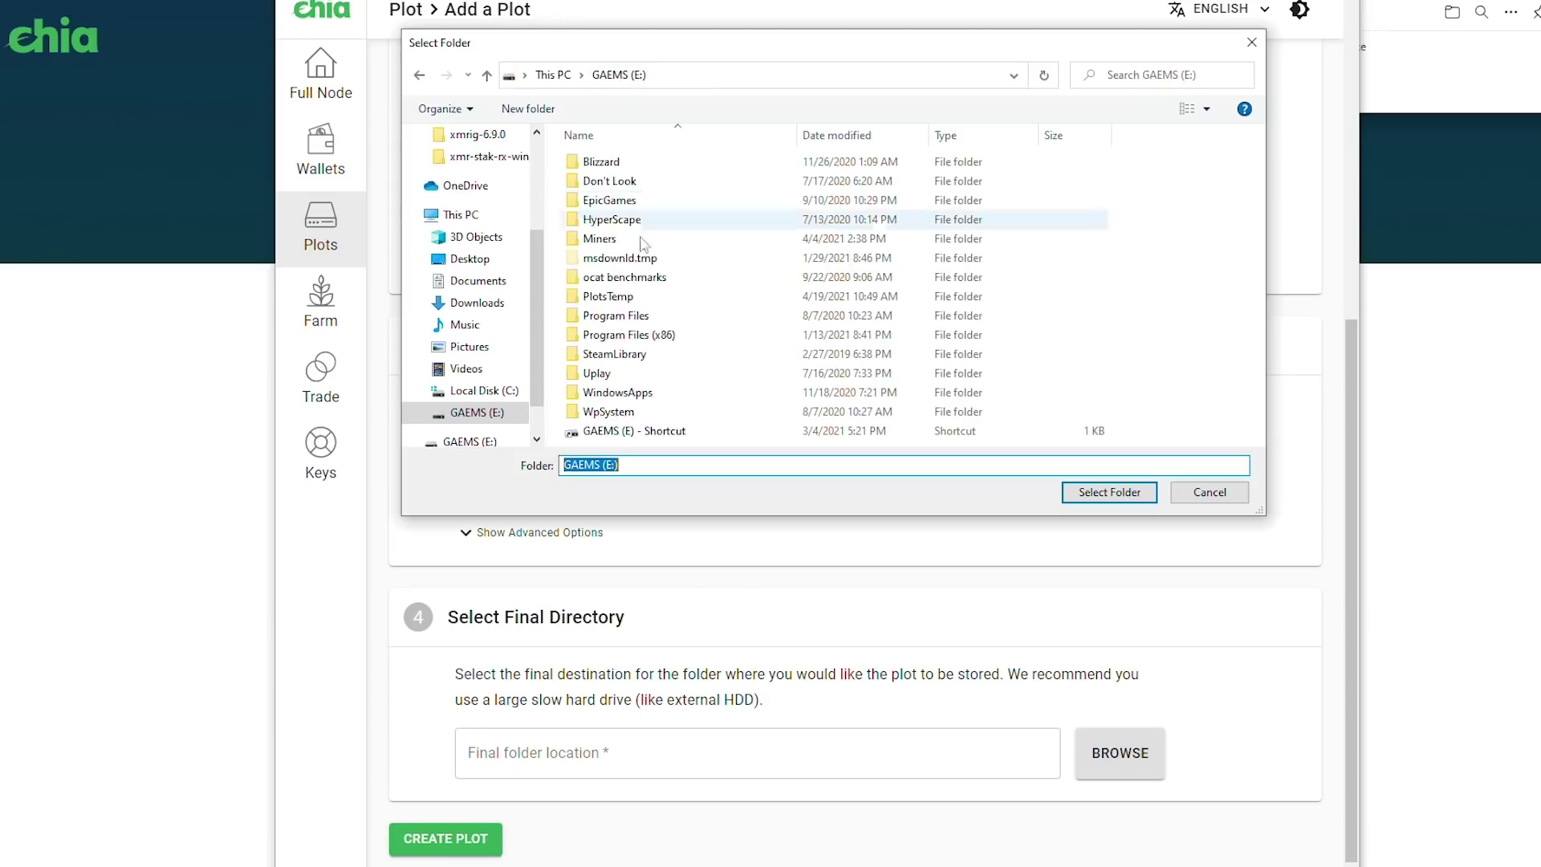
right_click(1148, 432)
mouse_move(1194, 649)
left_click(1385, 649)
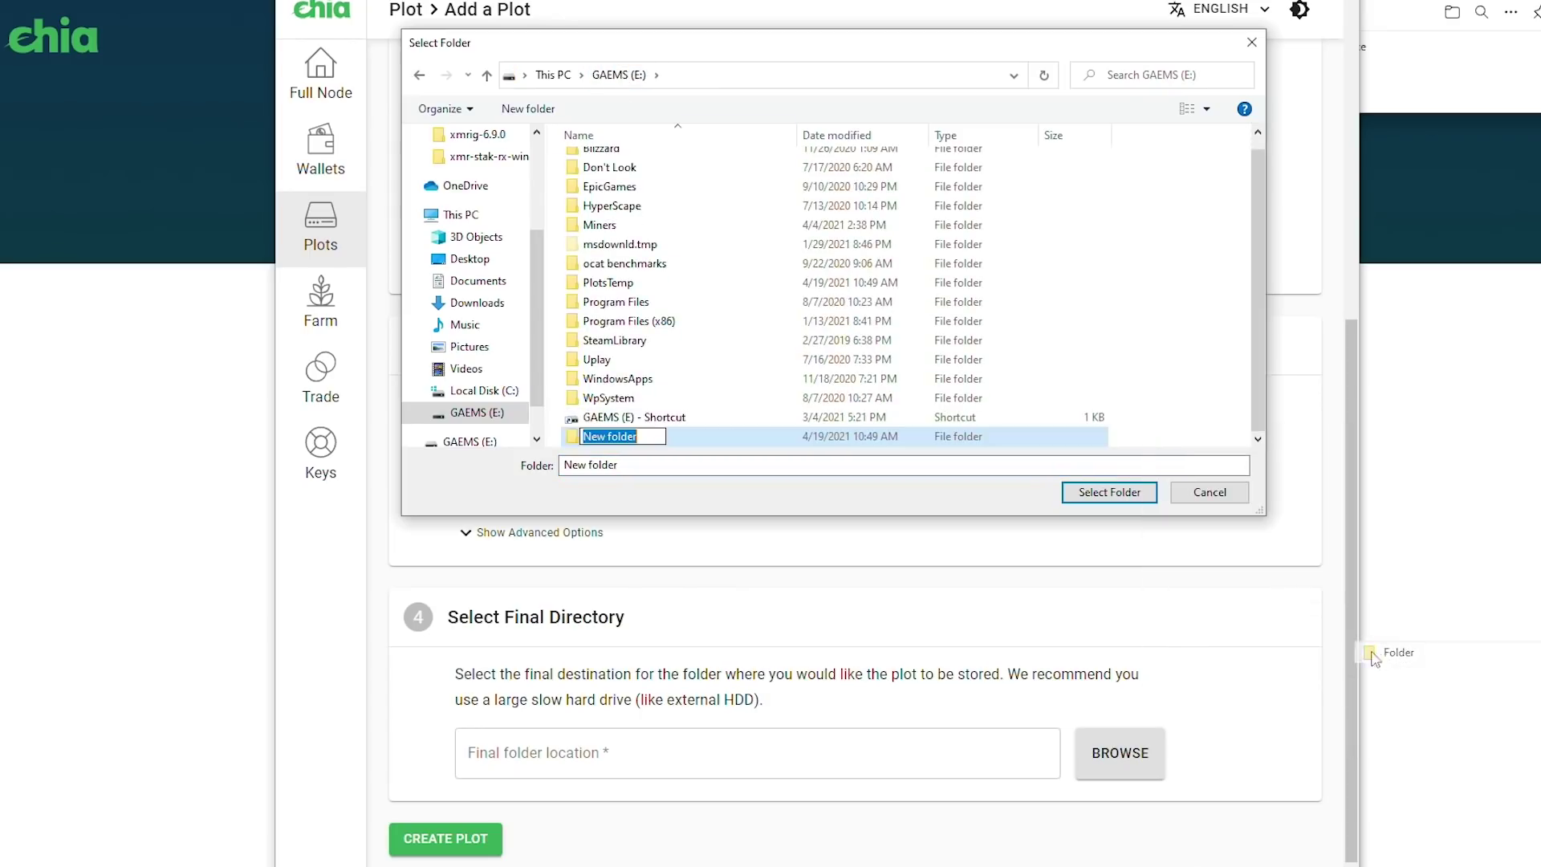
type("Plots")
key("Return")
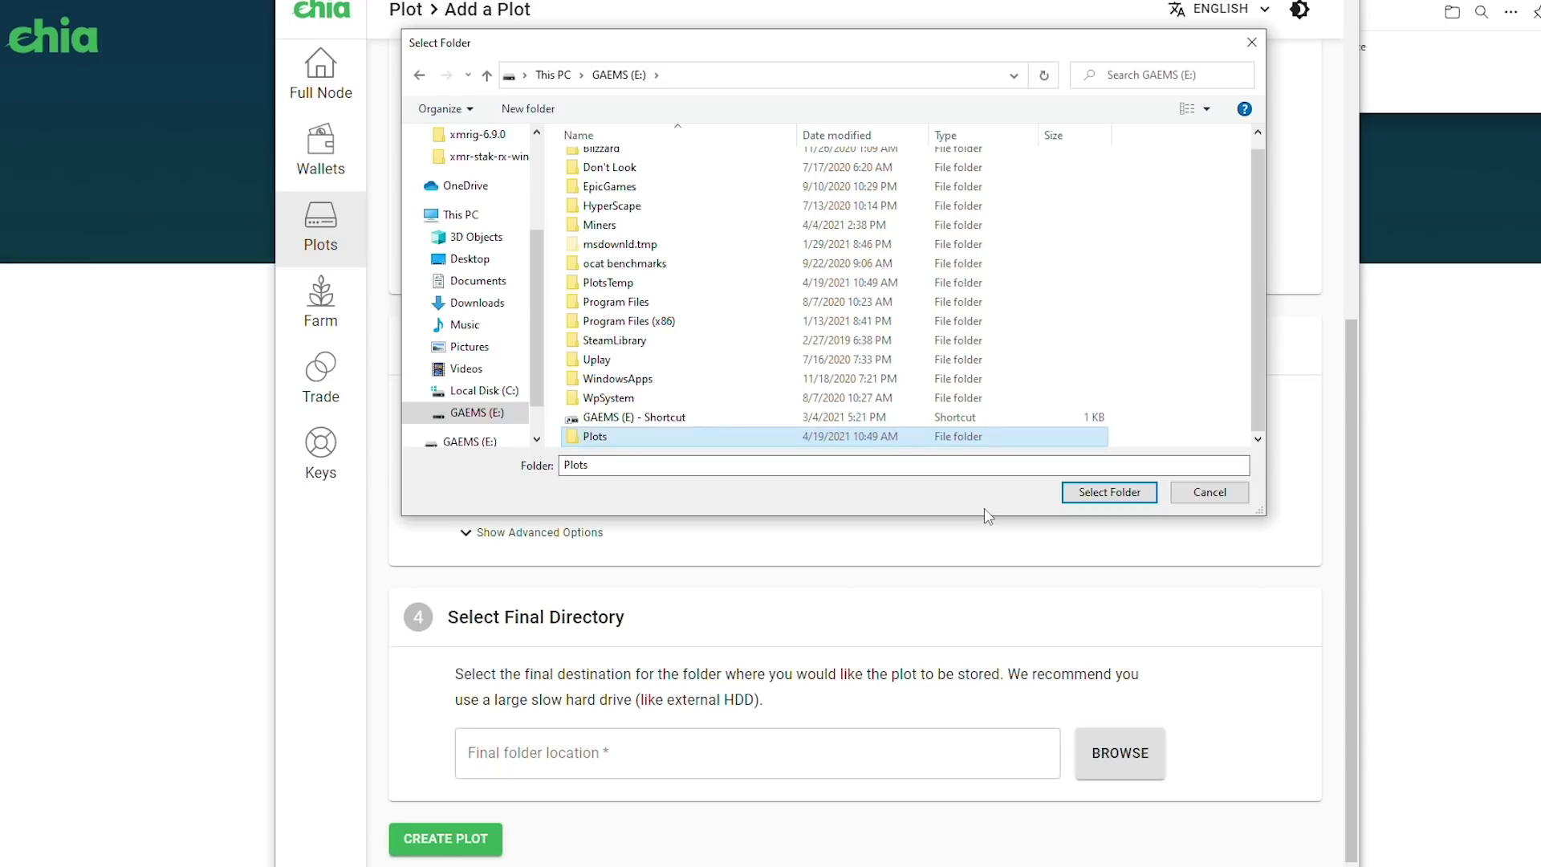
left_click(1106, 499)
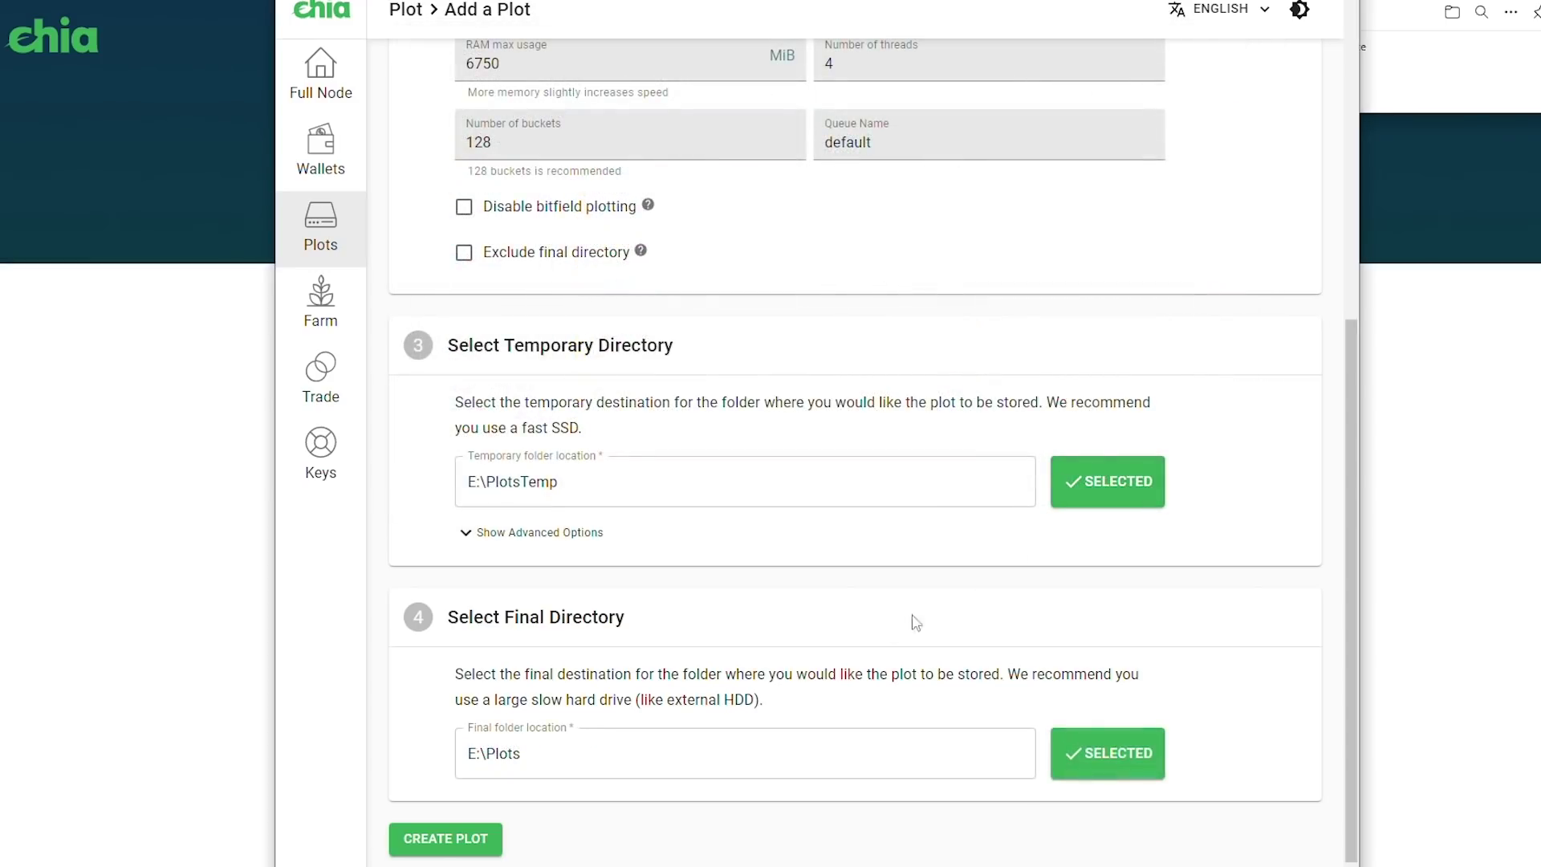
left_click(480, 831)
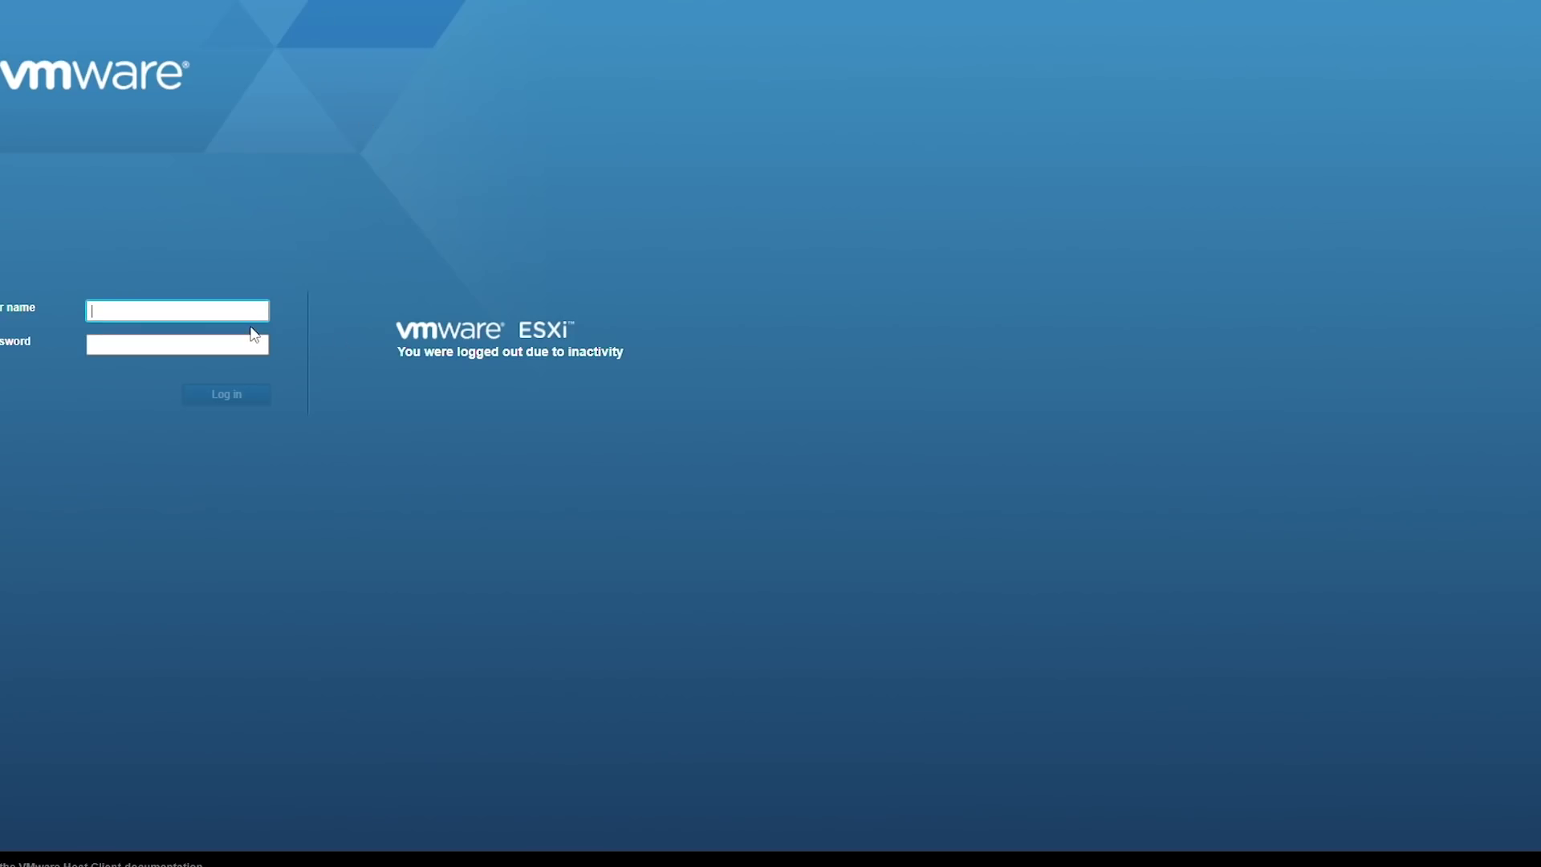
Log back into the ESXi host as root and bring up the SOAT-CMC01 virtual machine
type("root")
key("Tab")
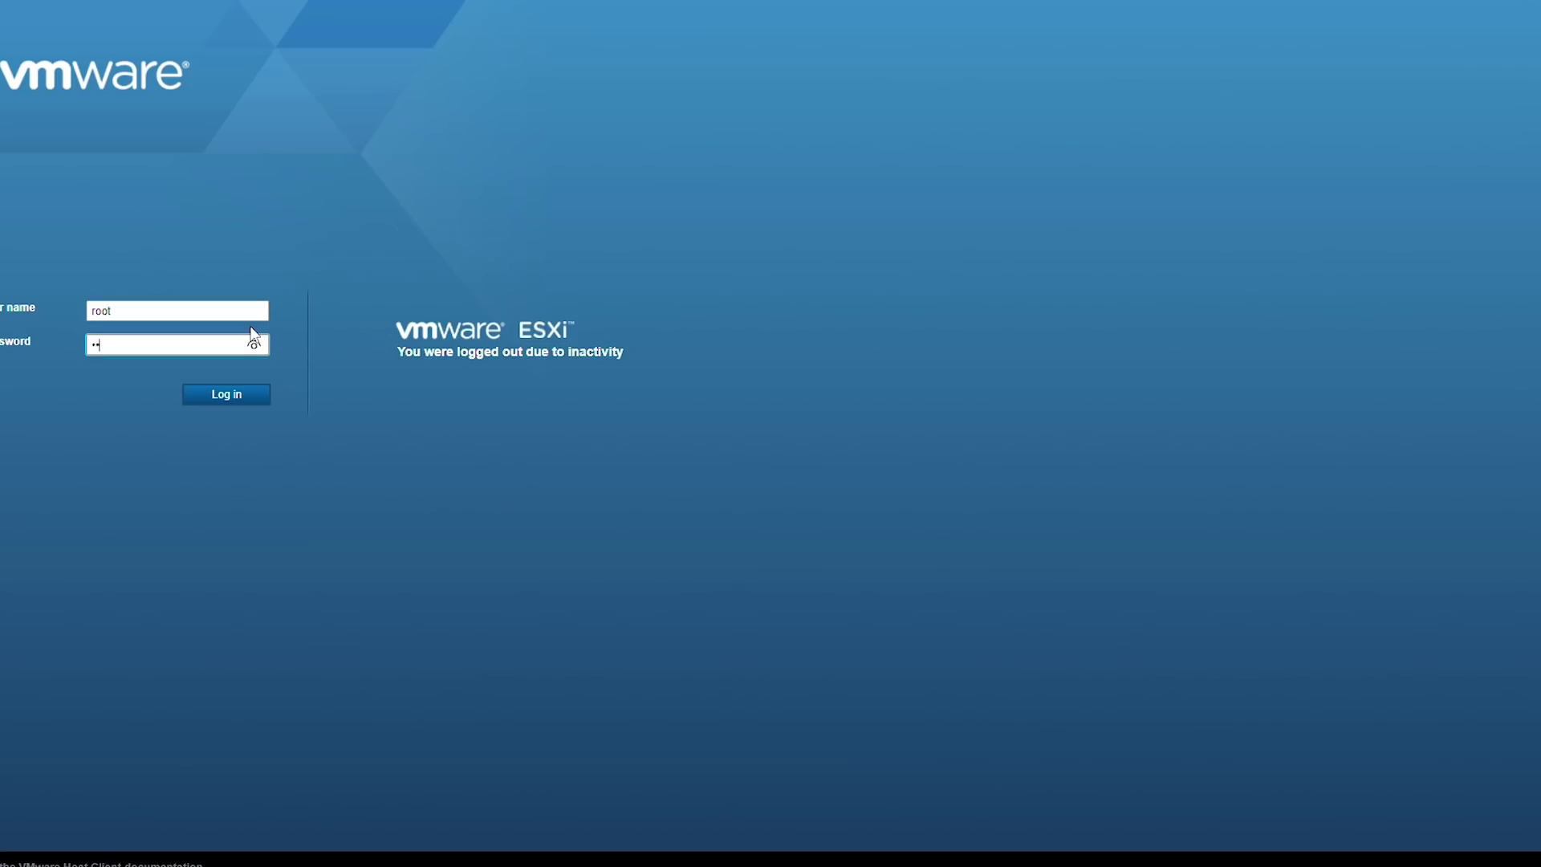
left_click(104, 171)
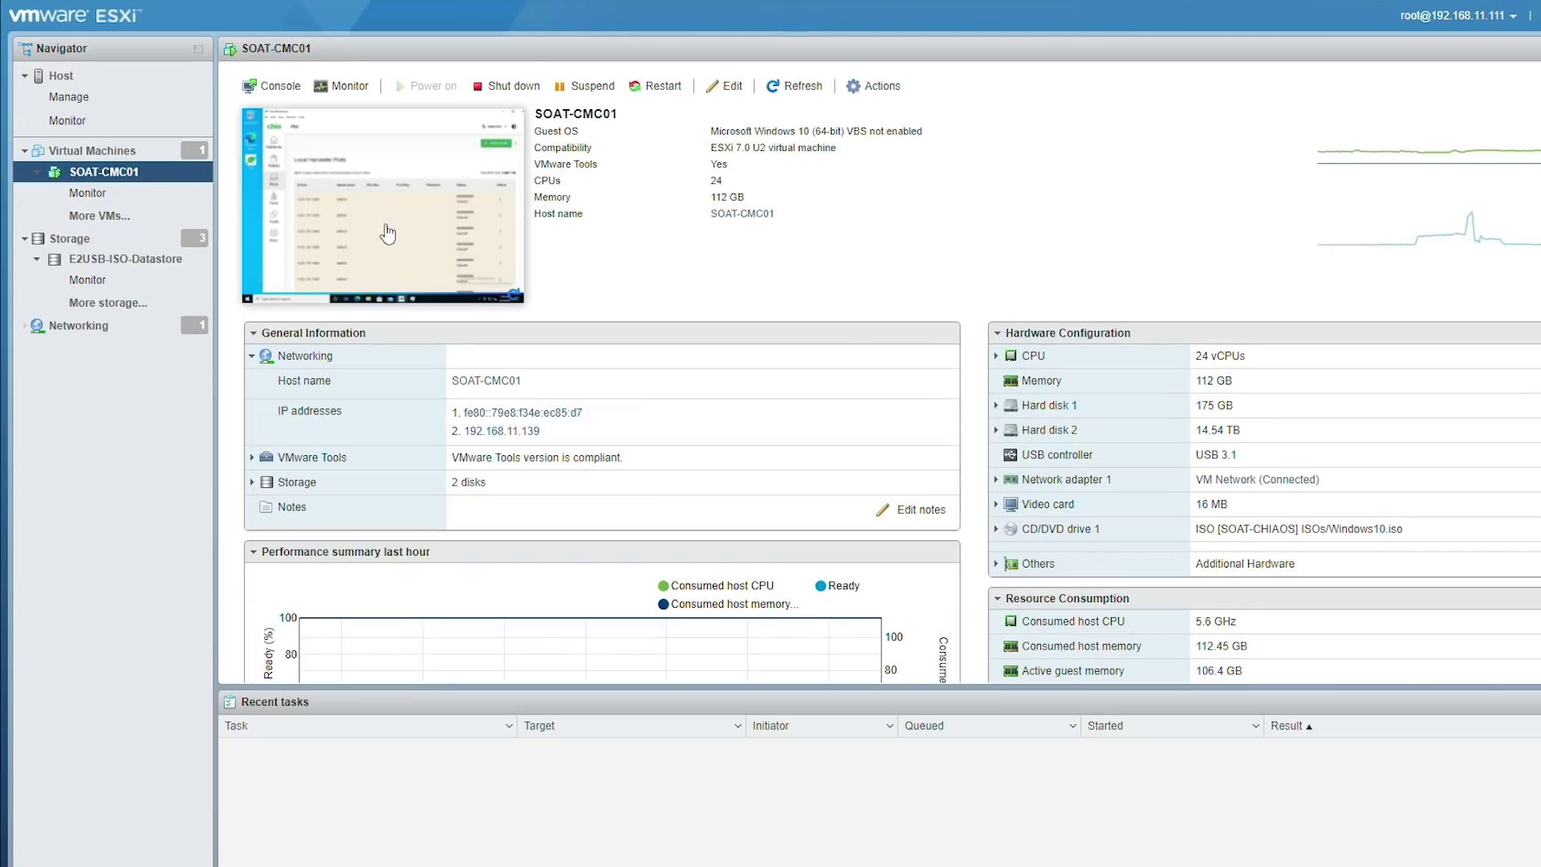
left_click(387, 234)
Scroll through the Local Harvester Plots table, then show the Farm overview with 19 plots
left_click_drag(613, 73, 630, 53)
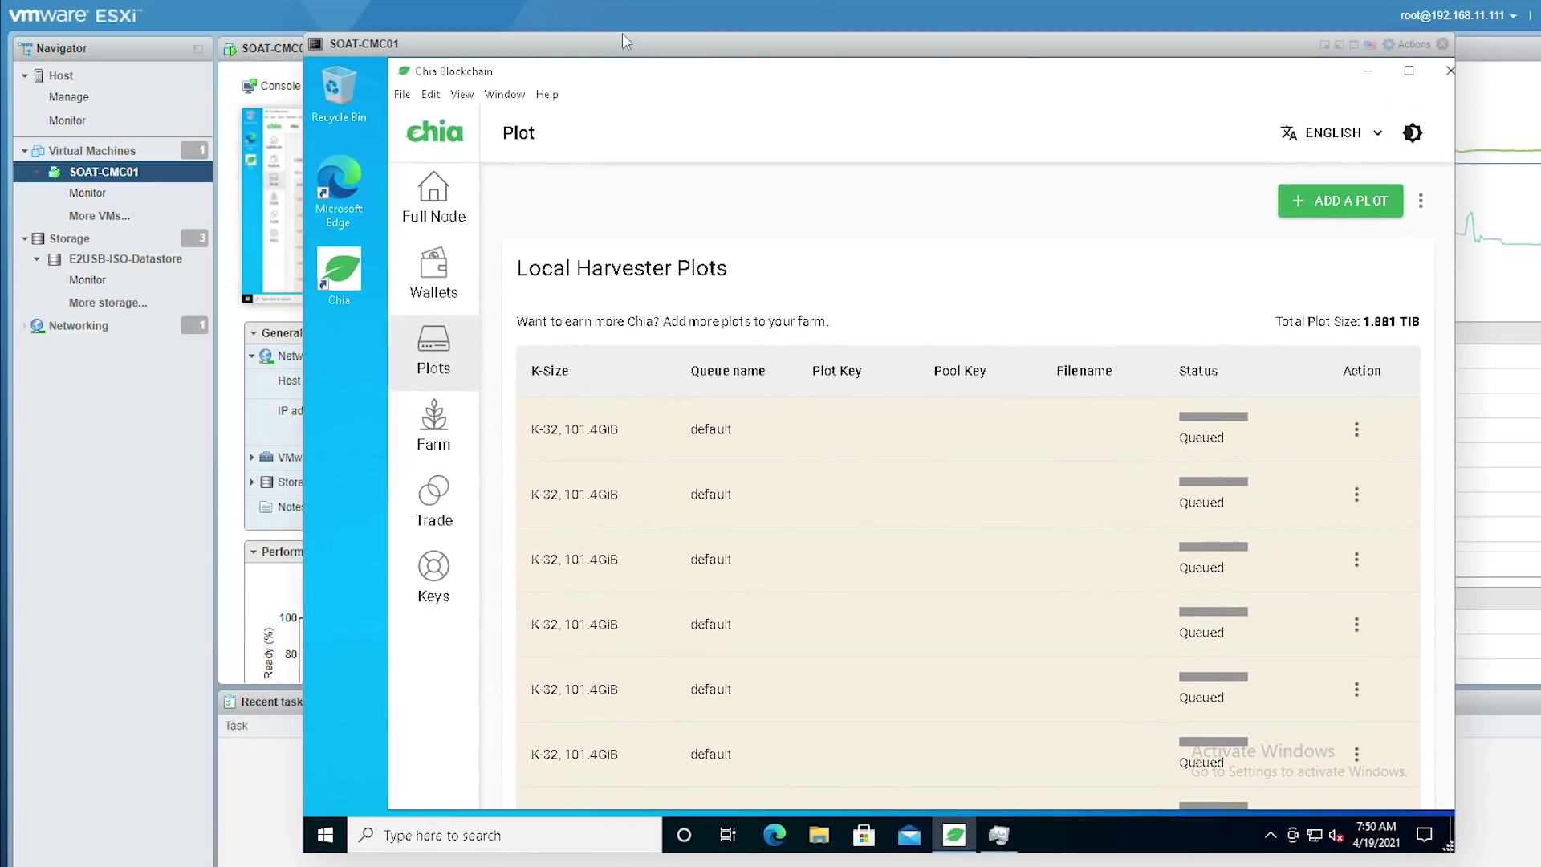
scroll(722, 337, "down", 2)
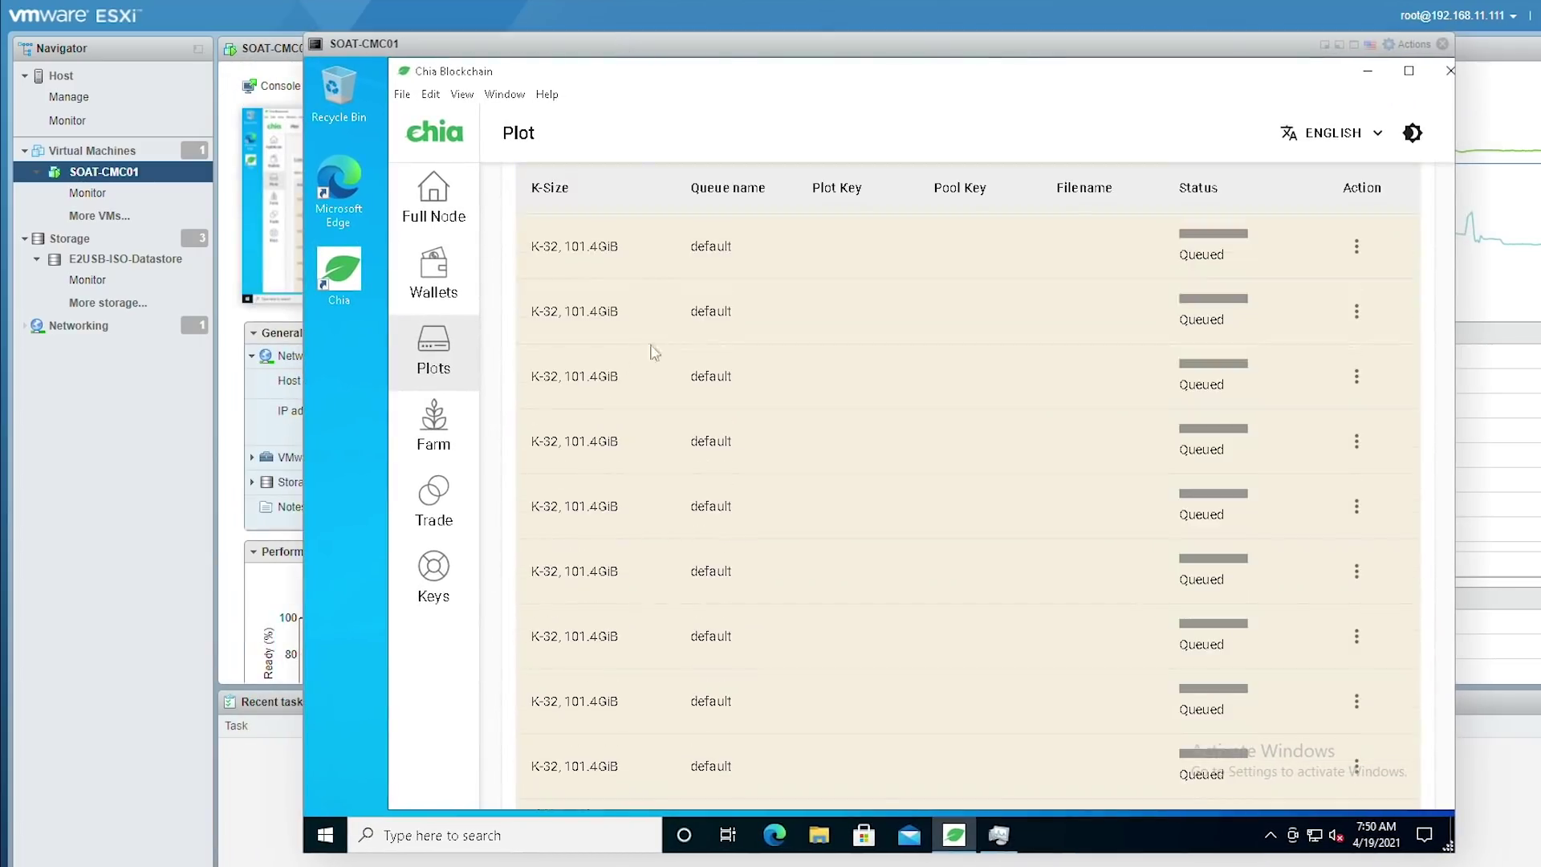
scroll(652, 431, "down", 10)
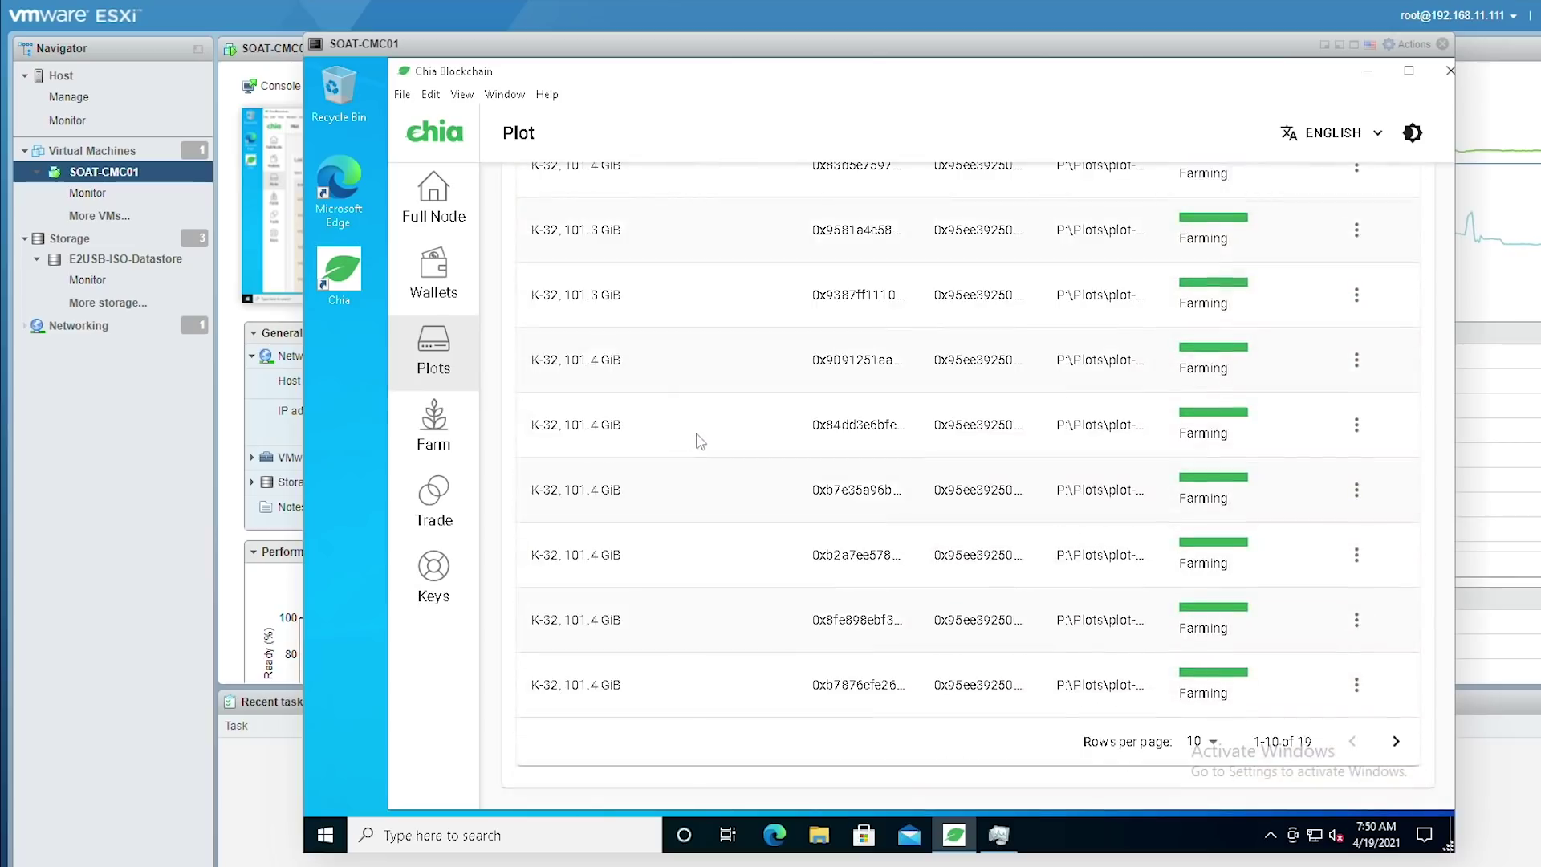
scroll(697, 438, "up", 10)
scroll(932, 424, "up", 2)
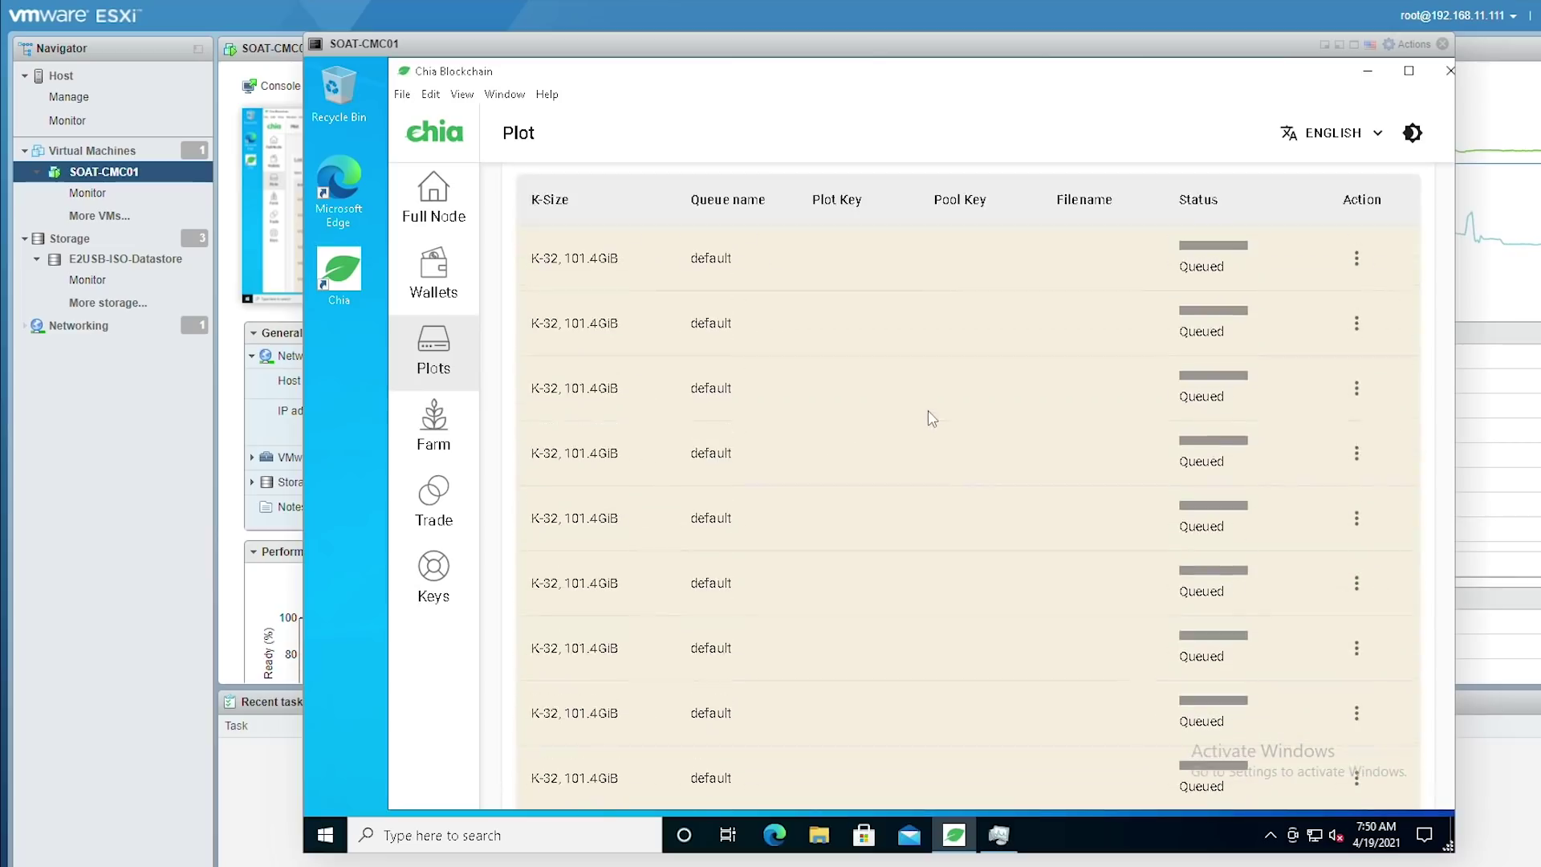
scroll(931, 421, "down", 8)
scroll(650, 465, "down", 1)
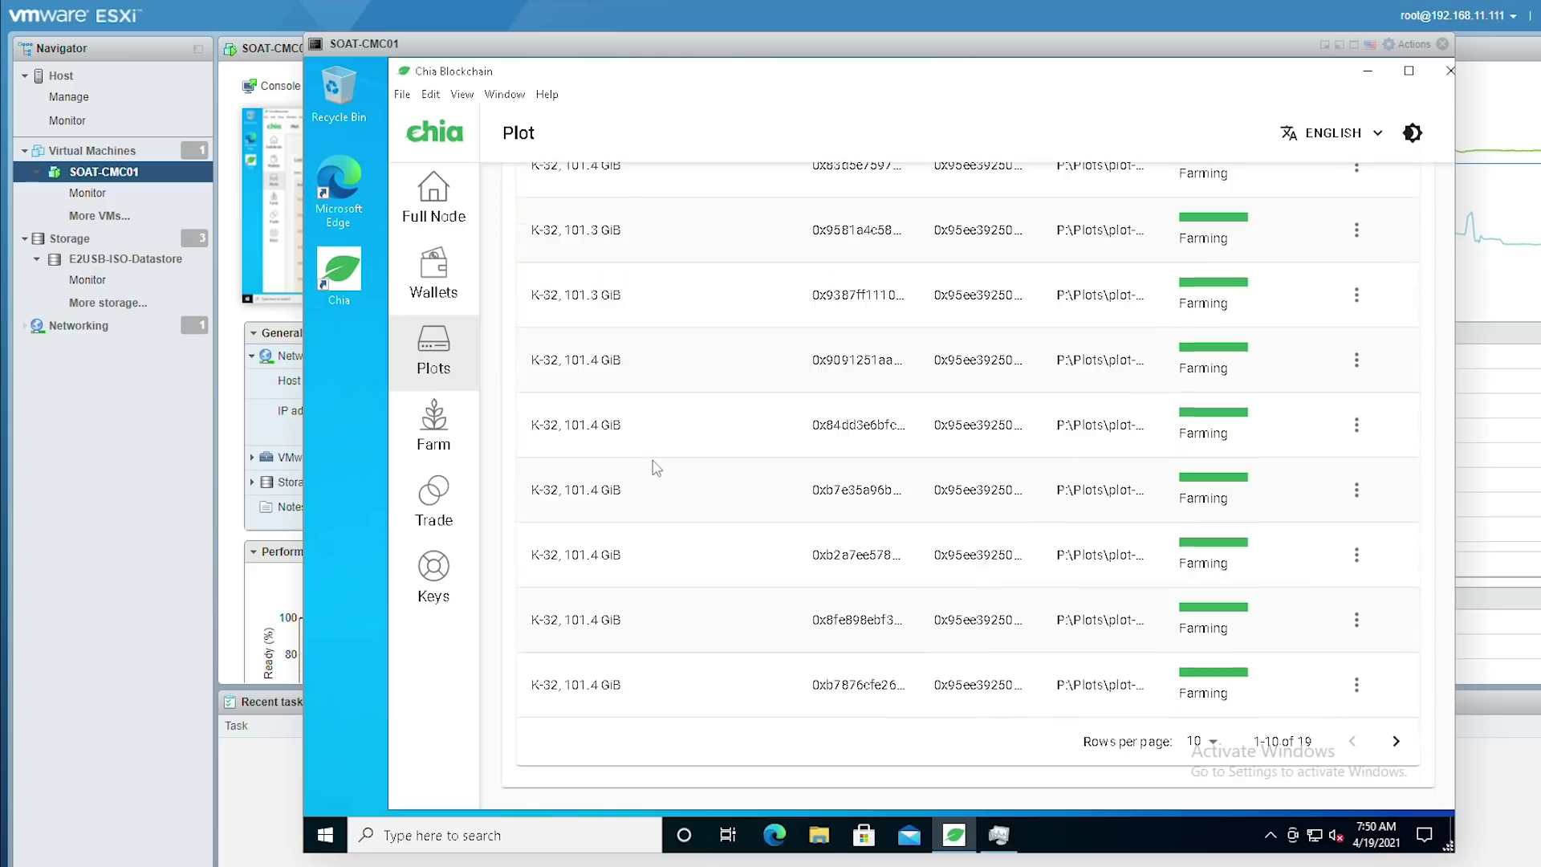
scroll(685, 455, "up", 10)
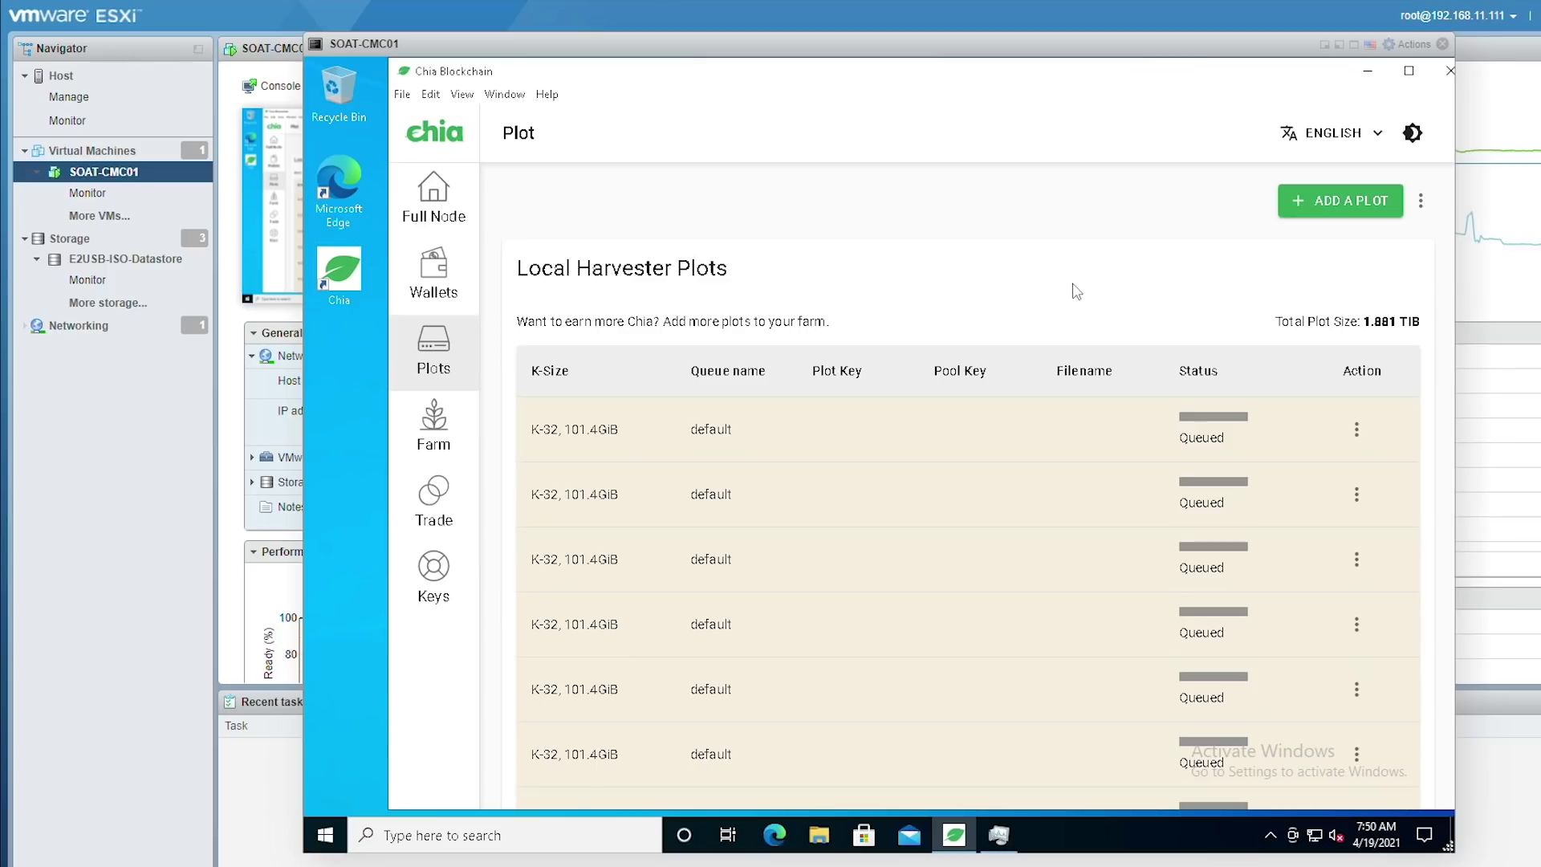
left_click(435, 429)
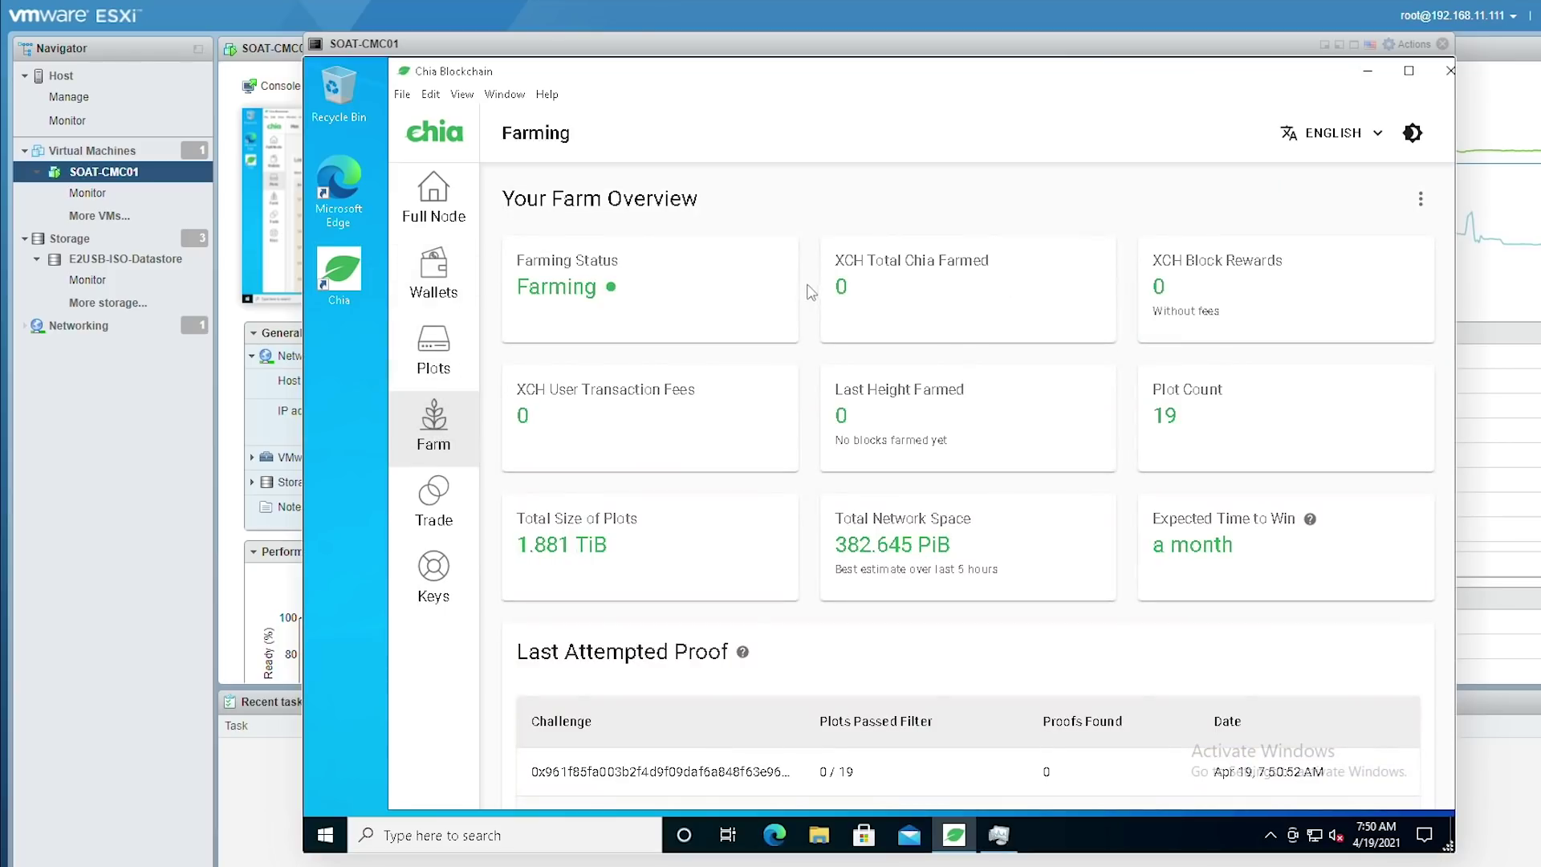
Inspect the Farm cards, highlighting Total Network Space and the one-month expected time to win
scroll(809, 313, "down", 3)
scroll(809, 317, "up", 2)
scroll(809, 318, "up", 1)
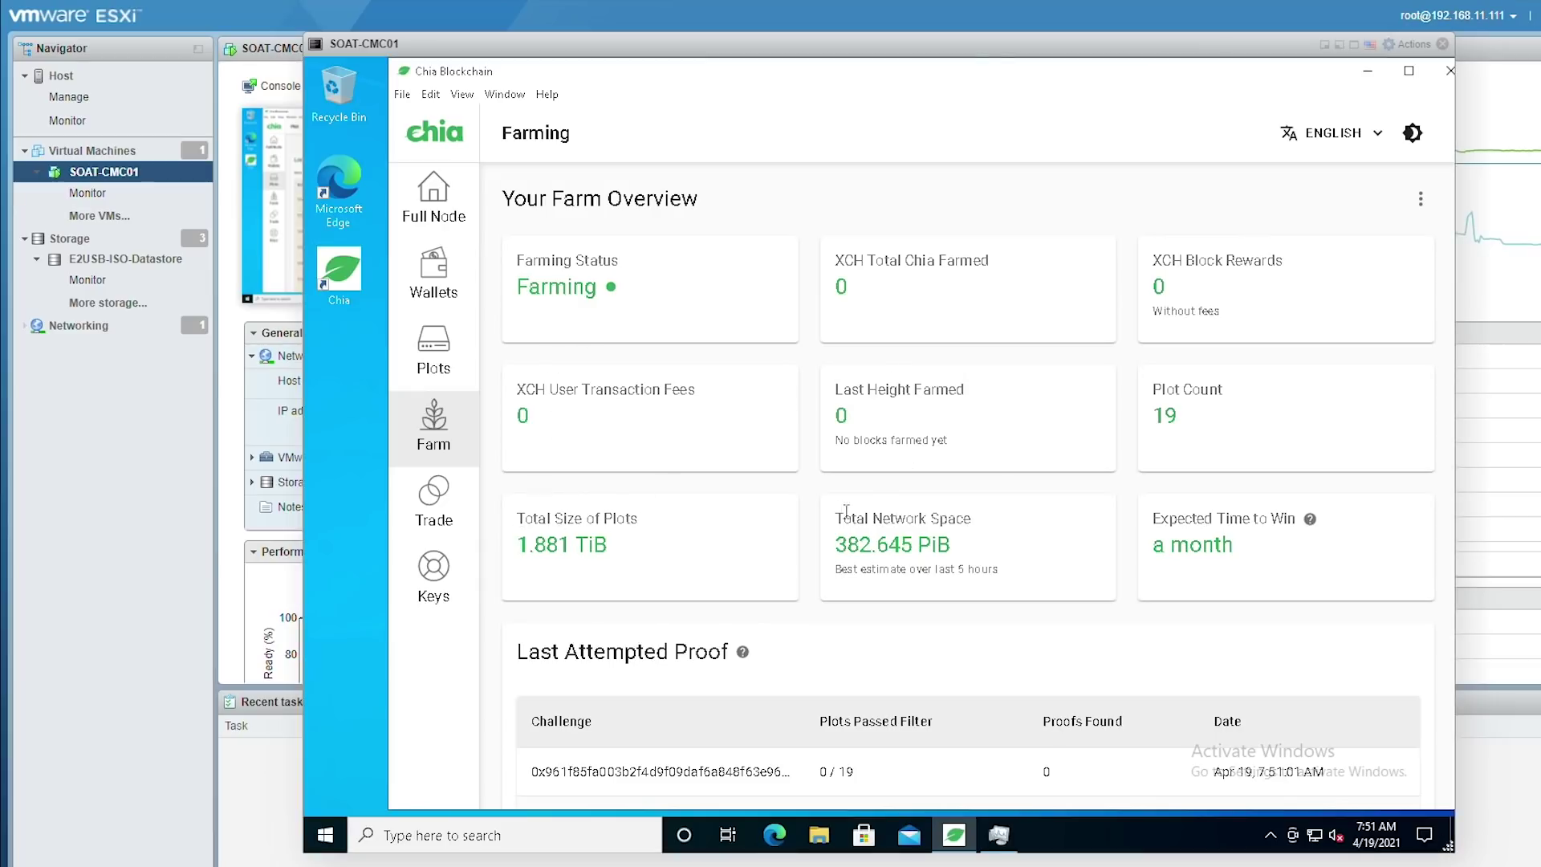
left_click_drag(853, 519, 998, 533)
left_click(1003, 536)
mouse_move(1153, 520)
left_mouse_down()
mouse_move(1273, 520)
mouse_move(1259, 551)
mouse_move(1156, 548)
left_mouse_up()
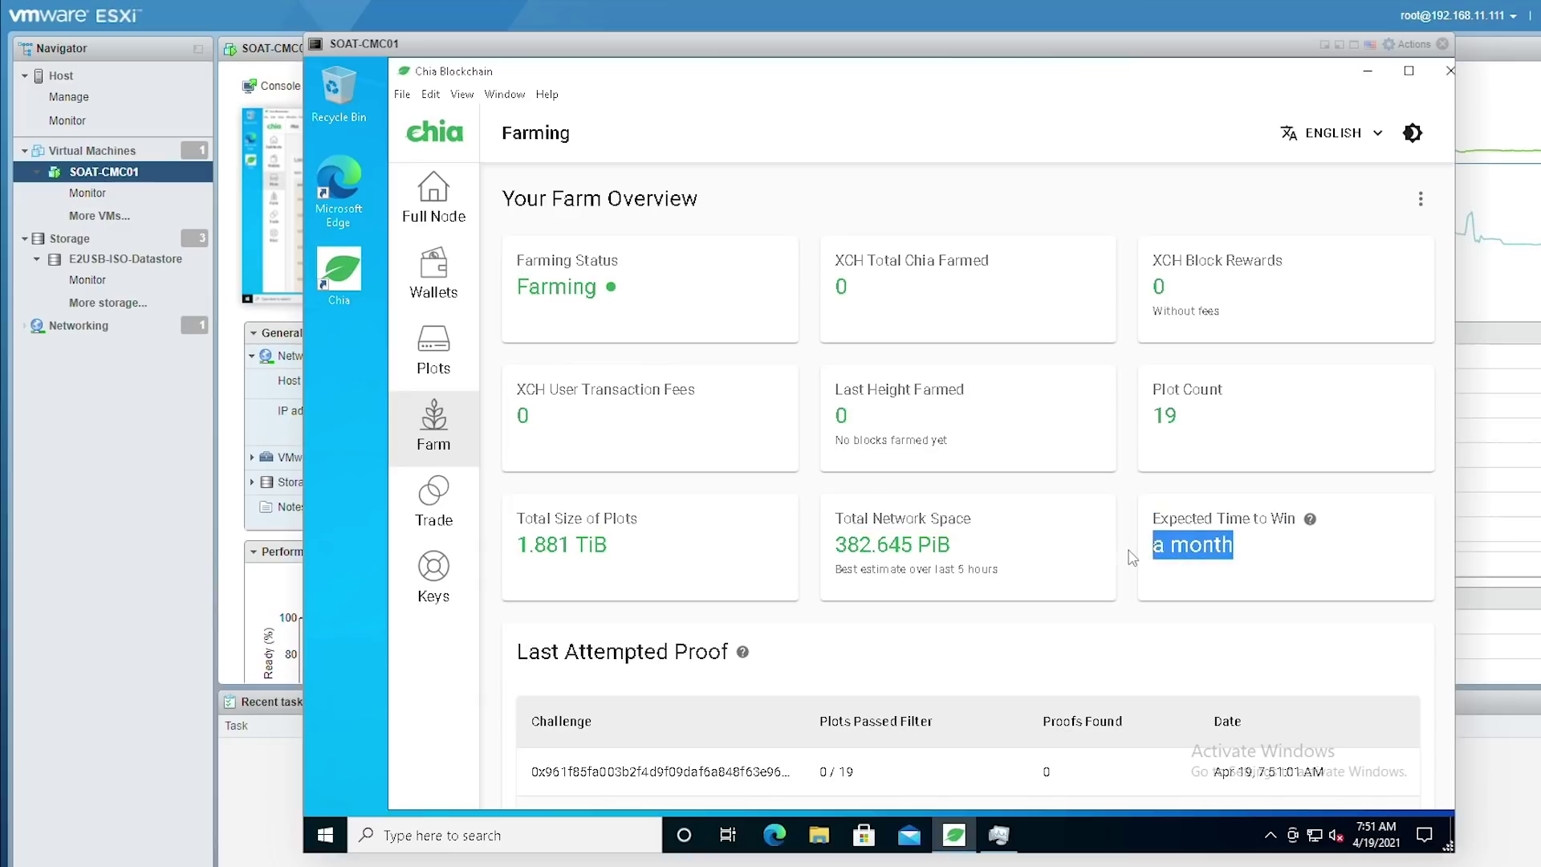
left_click(1132, 556)
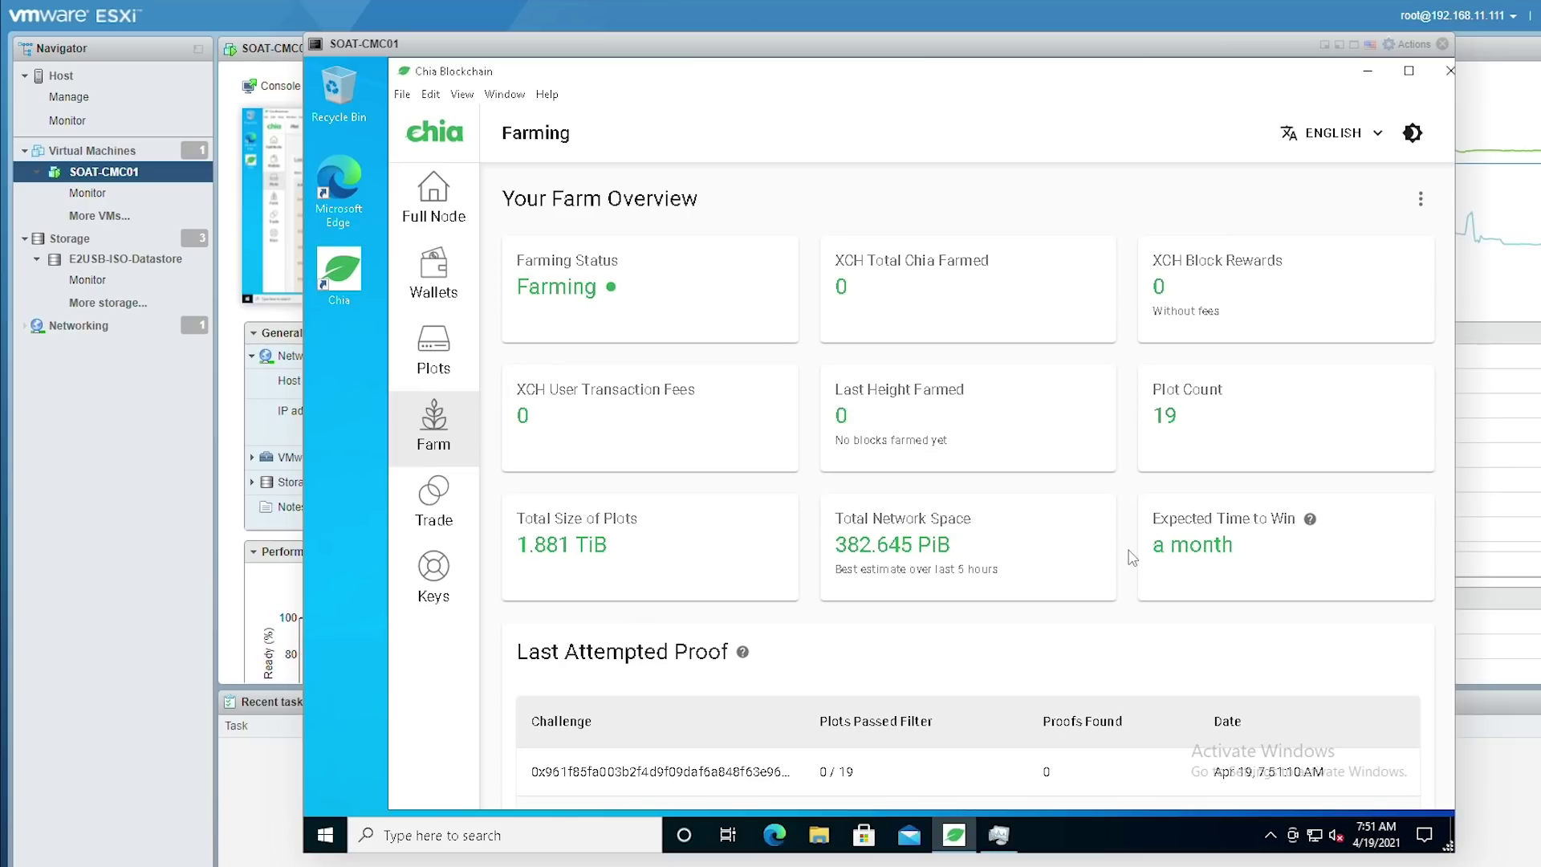
mouse_move(1310, 523)
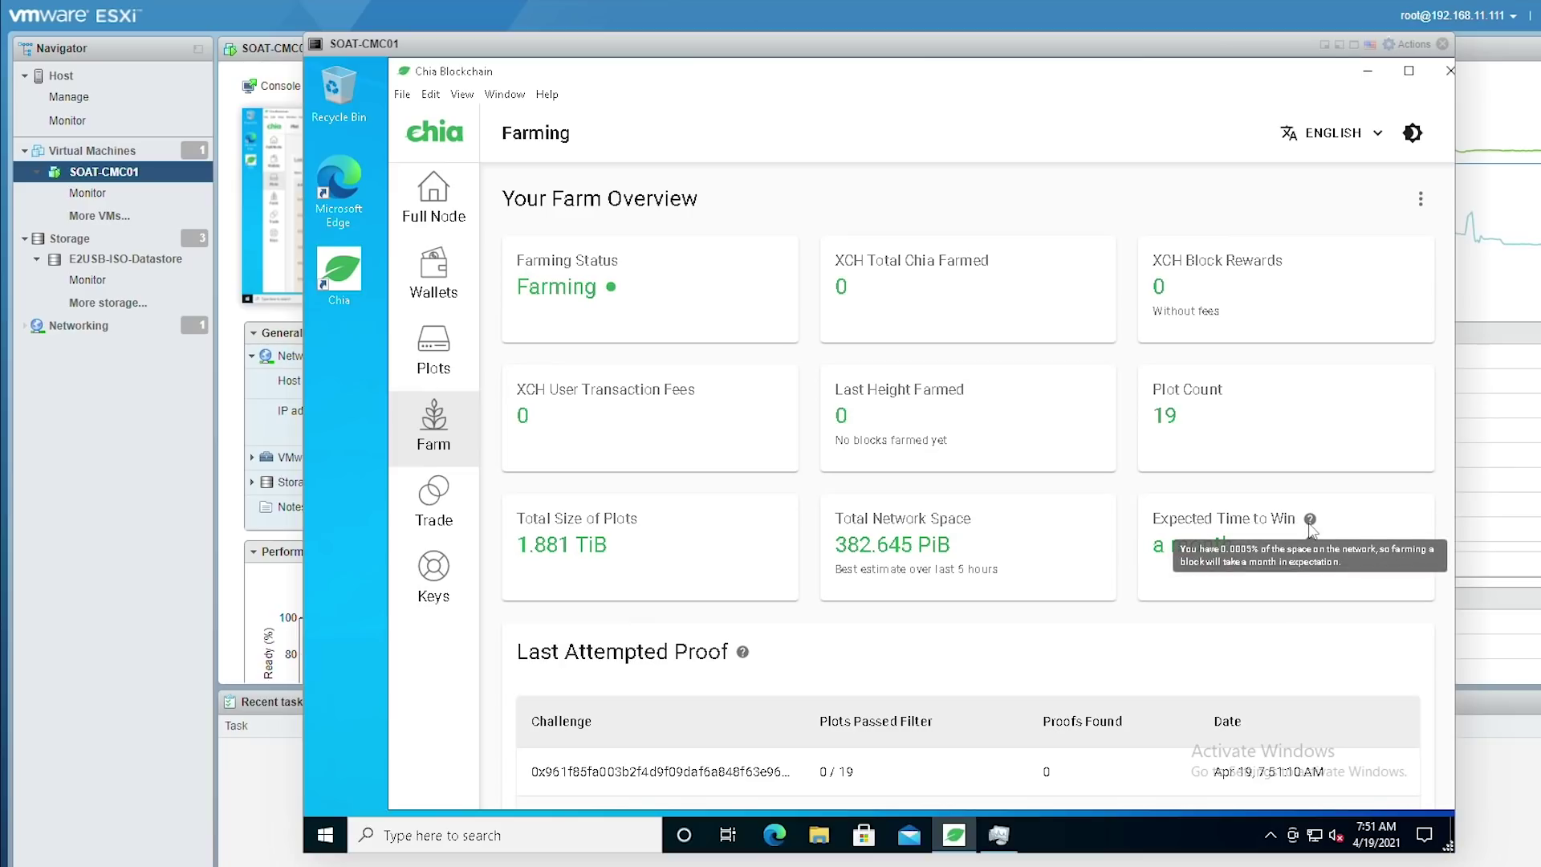
scroll(750, 430, "down", 3)
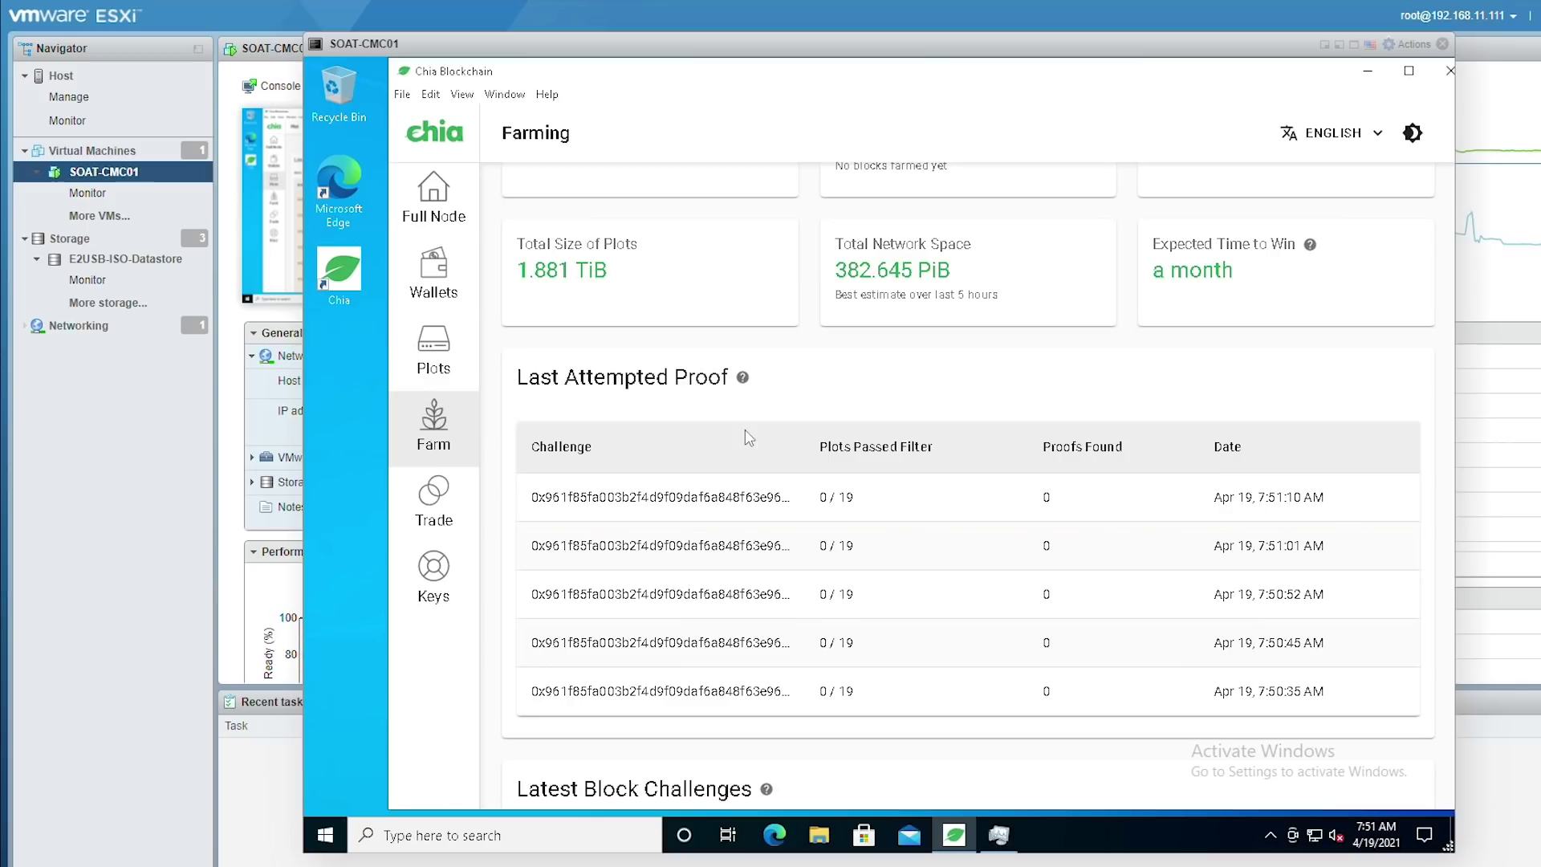
Glance at the plot list, return to the farm overview, and bring up File Explorer
left_click(417, 361)
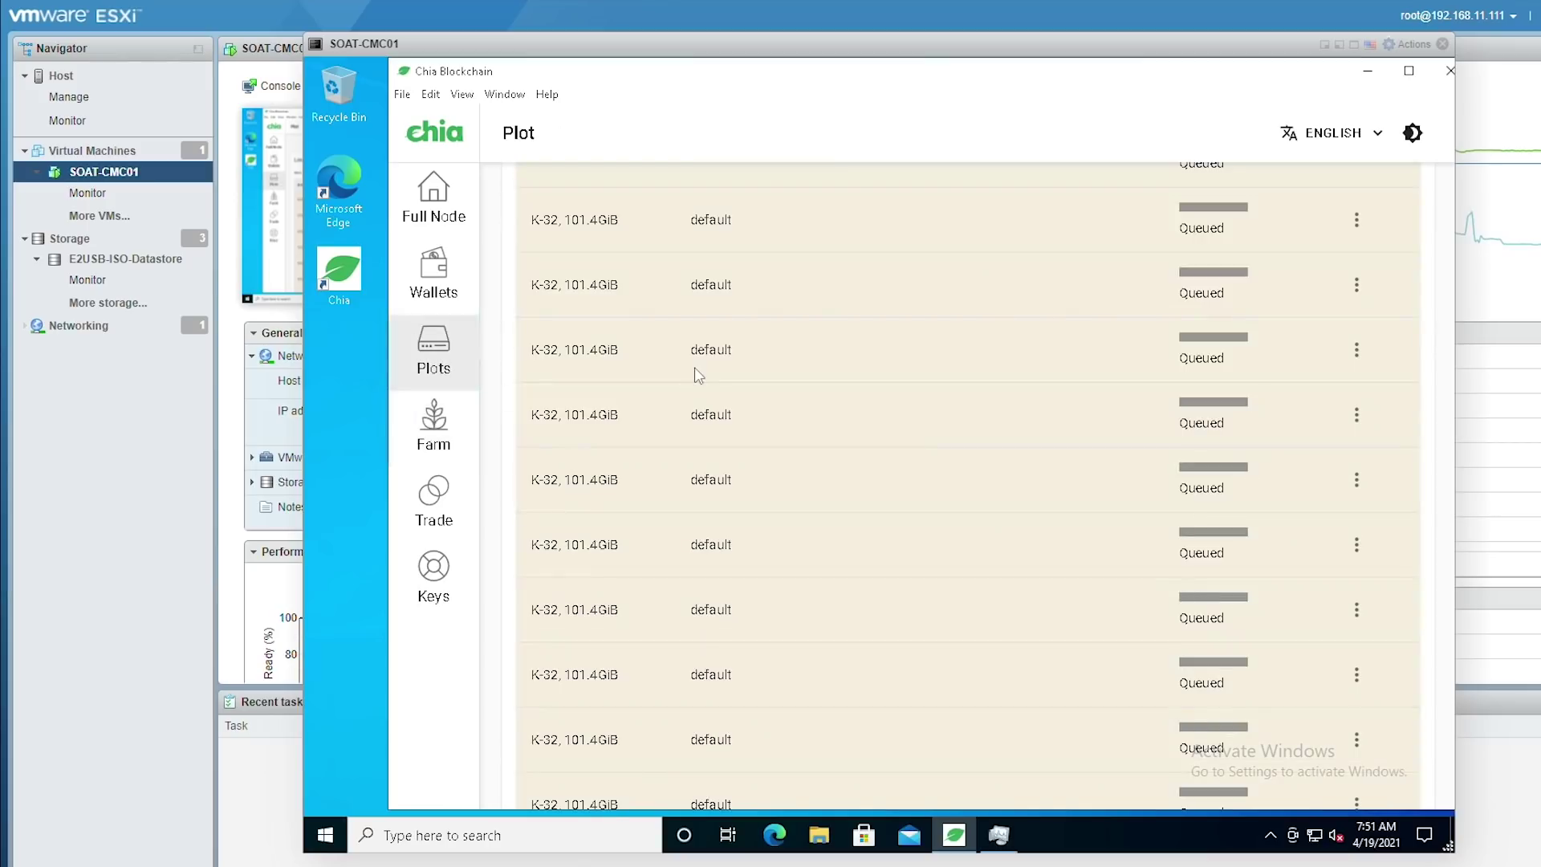
scroll(719, 363, "down", 1)
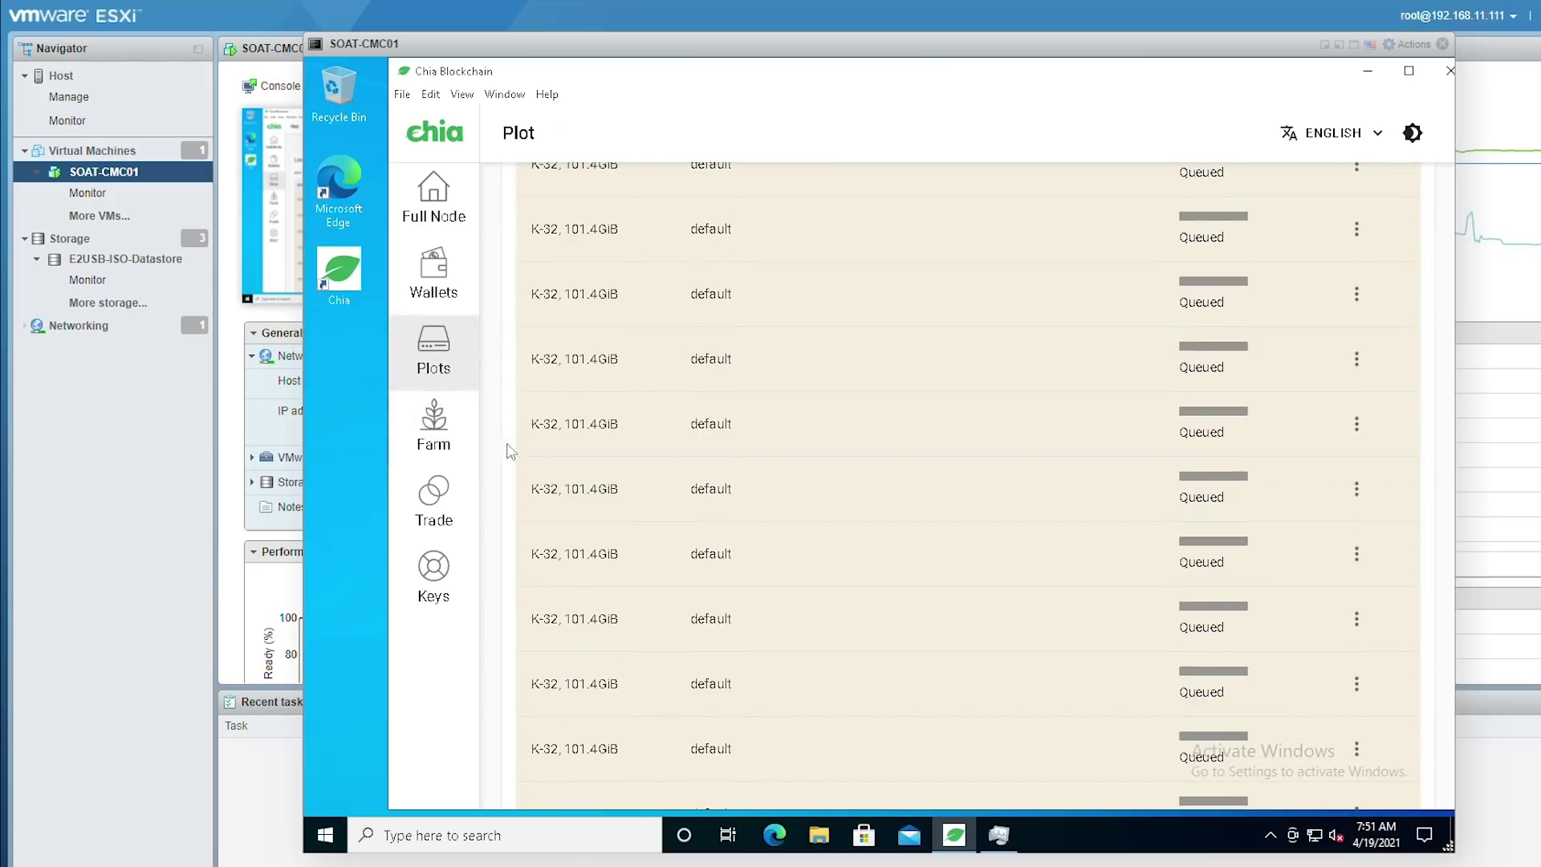
left_click(440, 446)
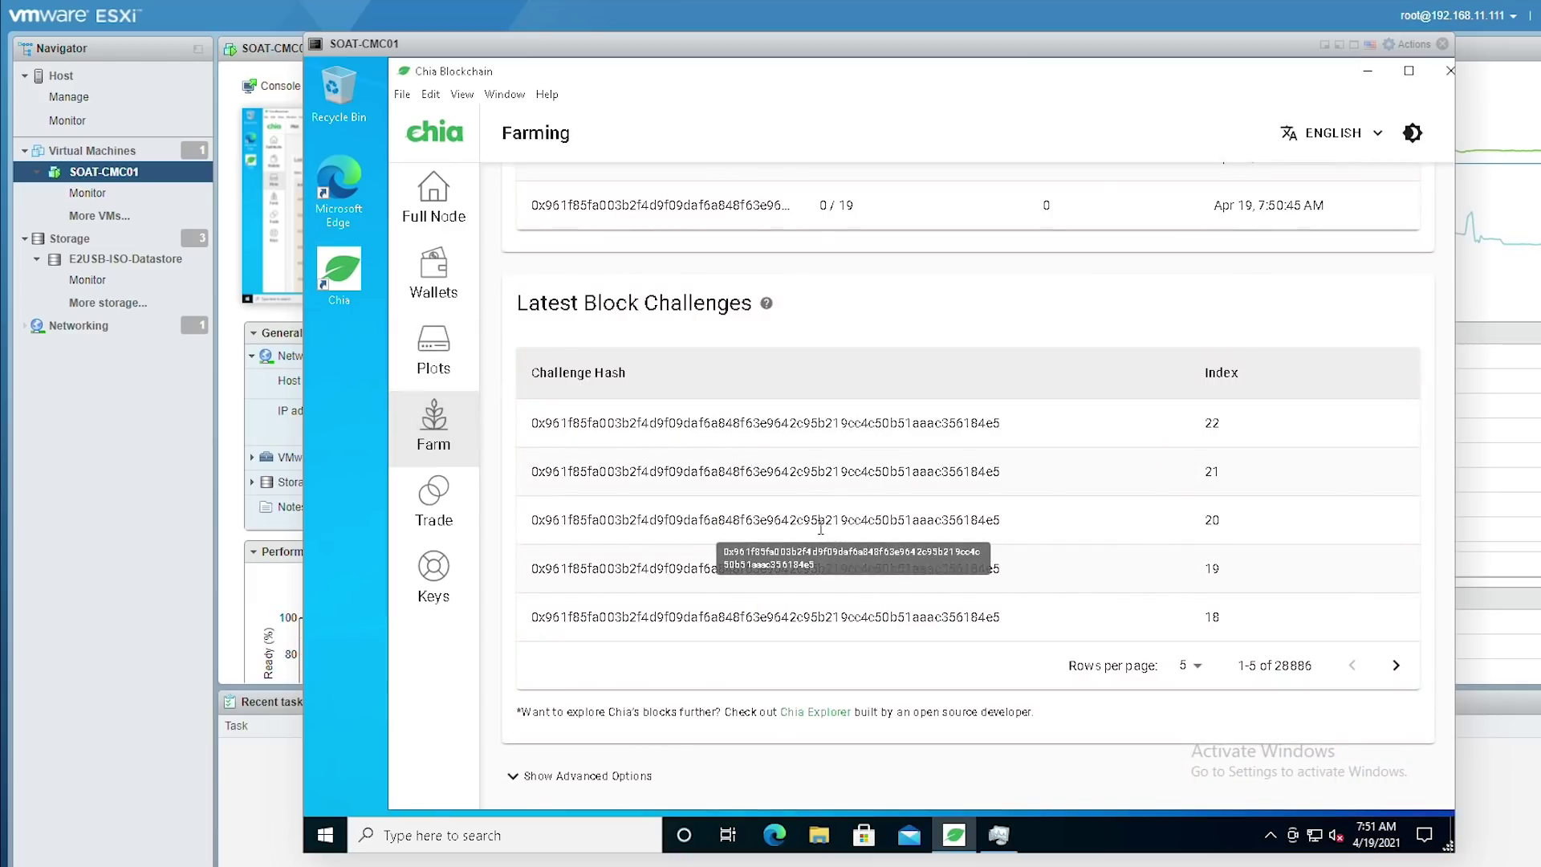
scroll(857, 564, "up", 9)
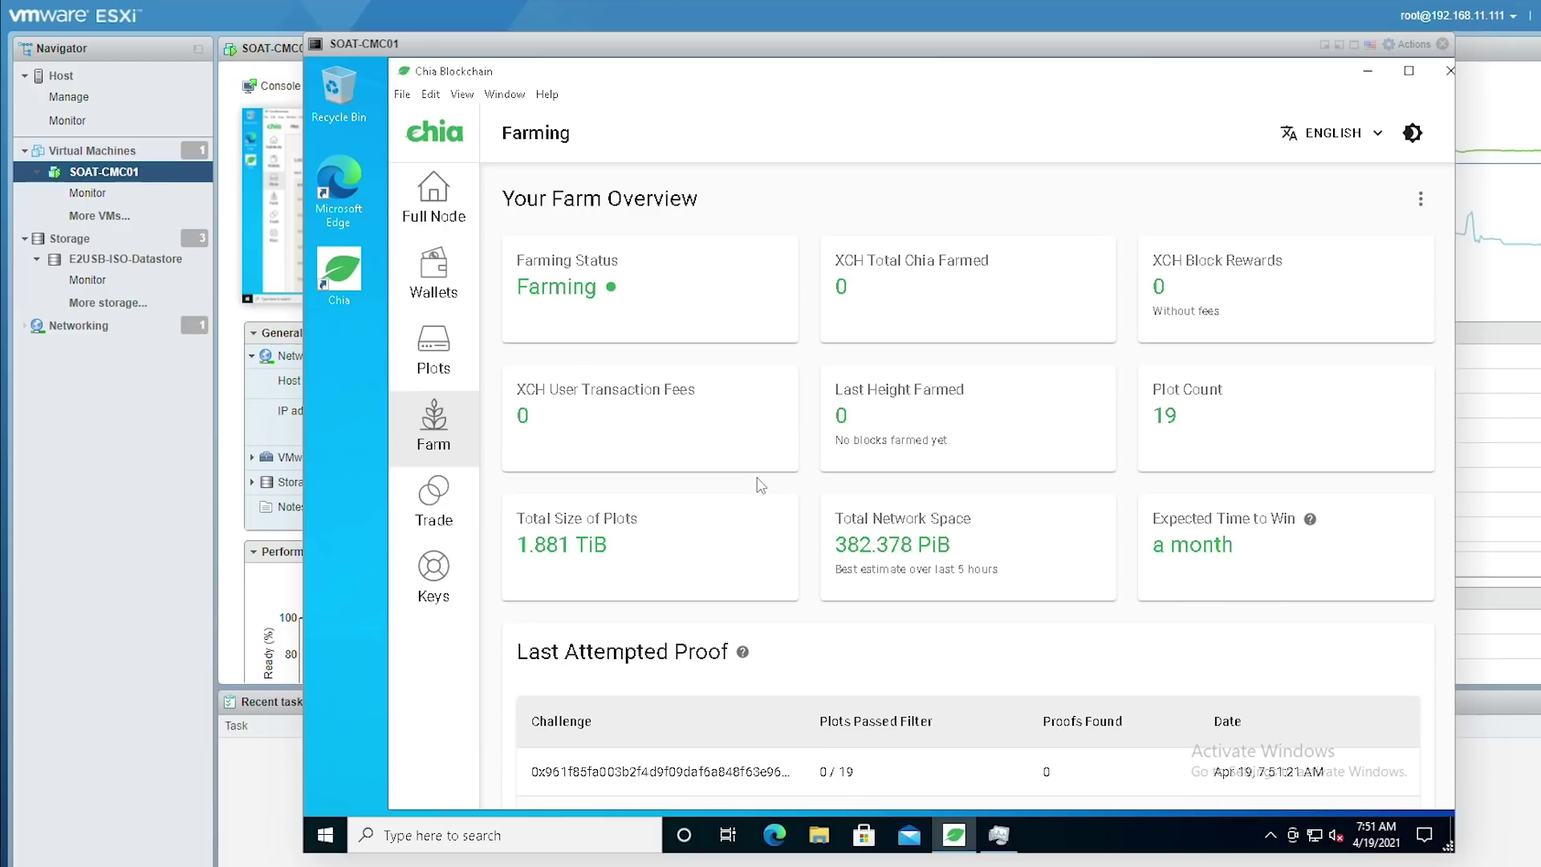
left_click(819, 837)
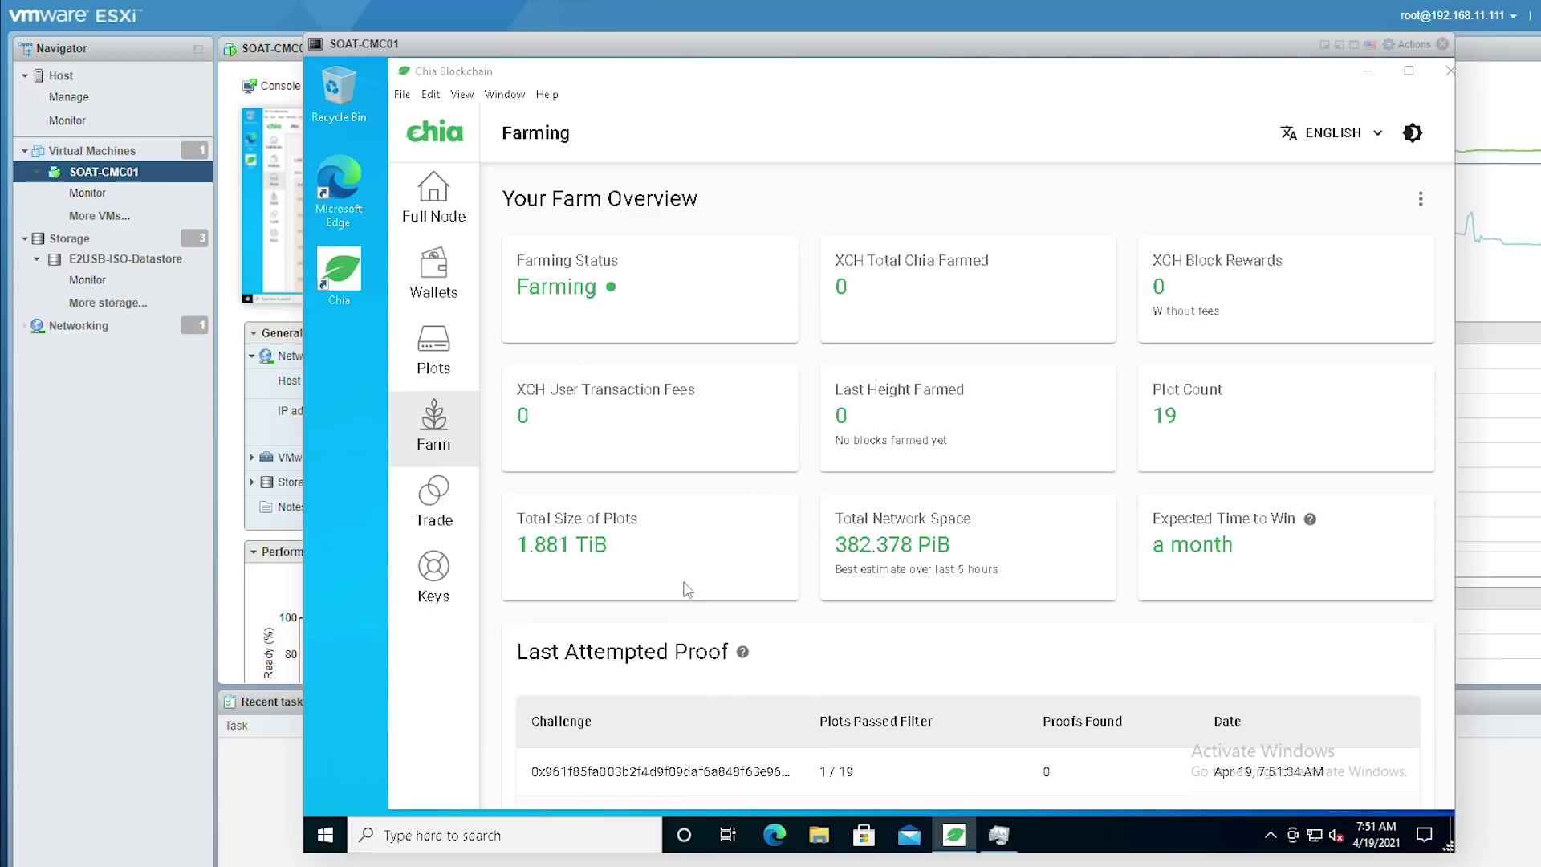
Confirm P:\Plots holds 19 plot files, close Explorer, and show Chia's Plots list
left_click(591, 505)
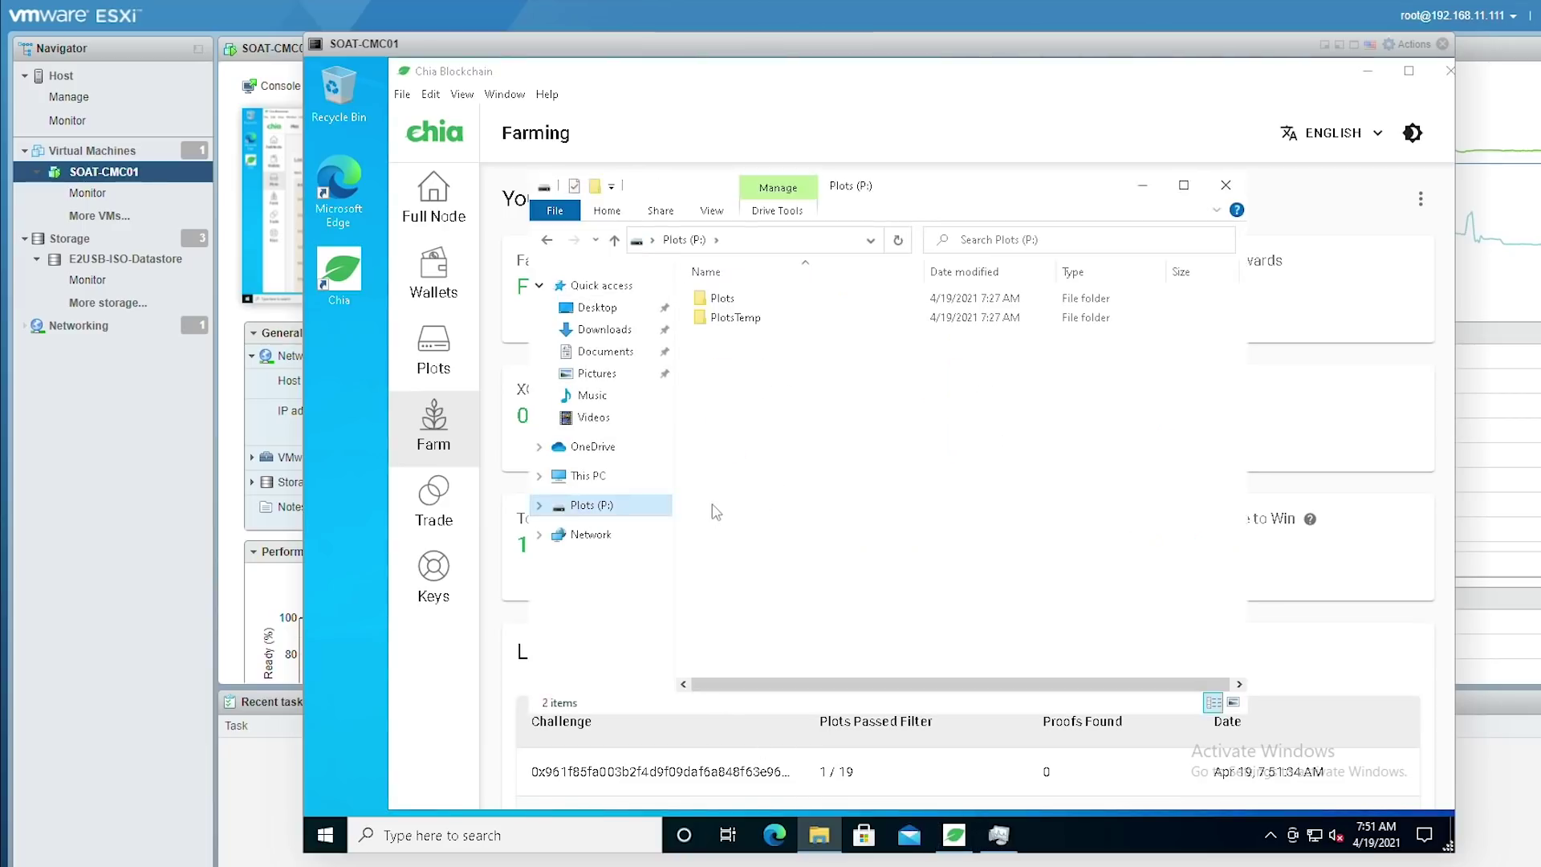
key("Return")
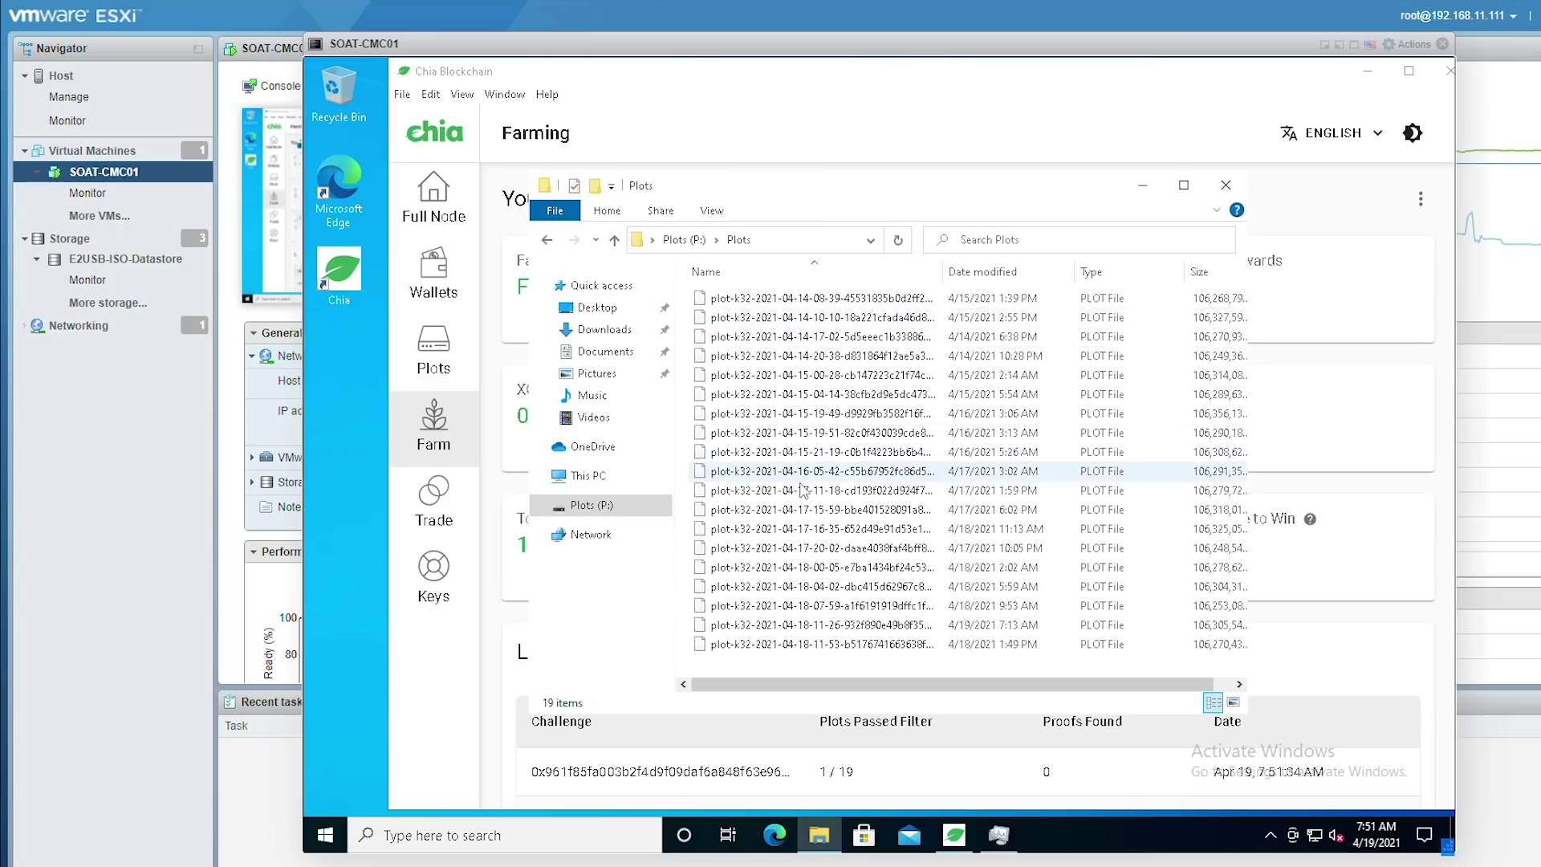
left_click(1226, 184)
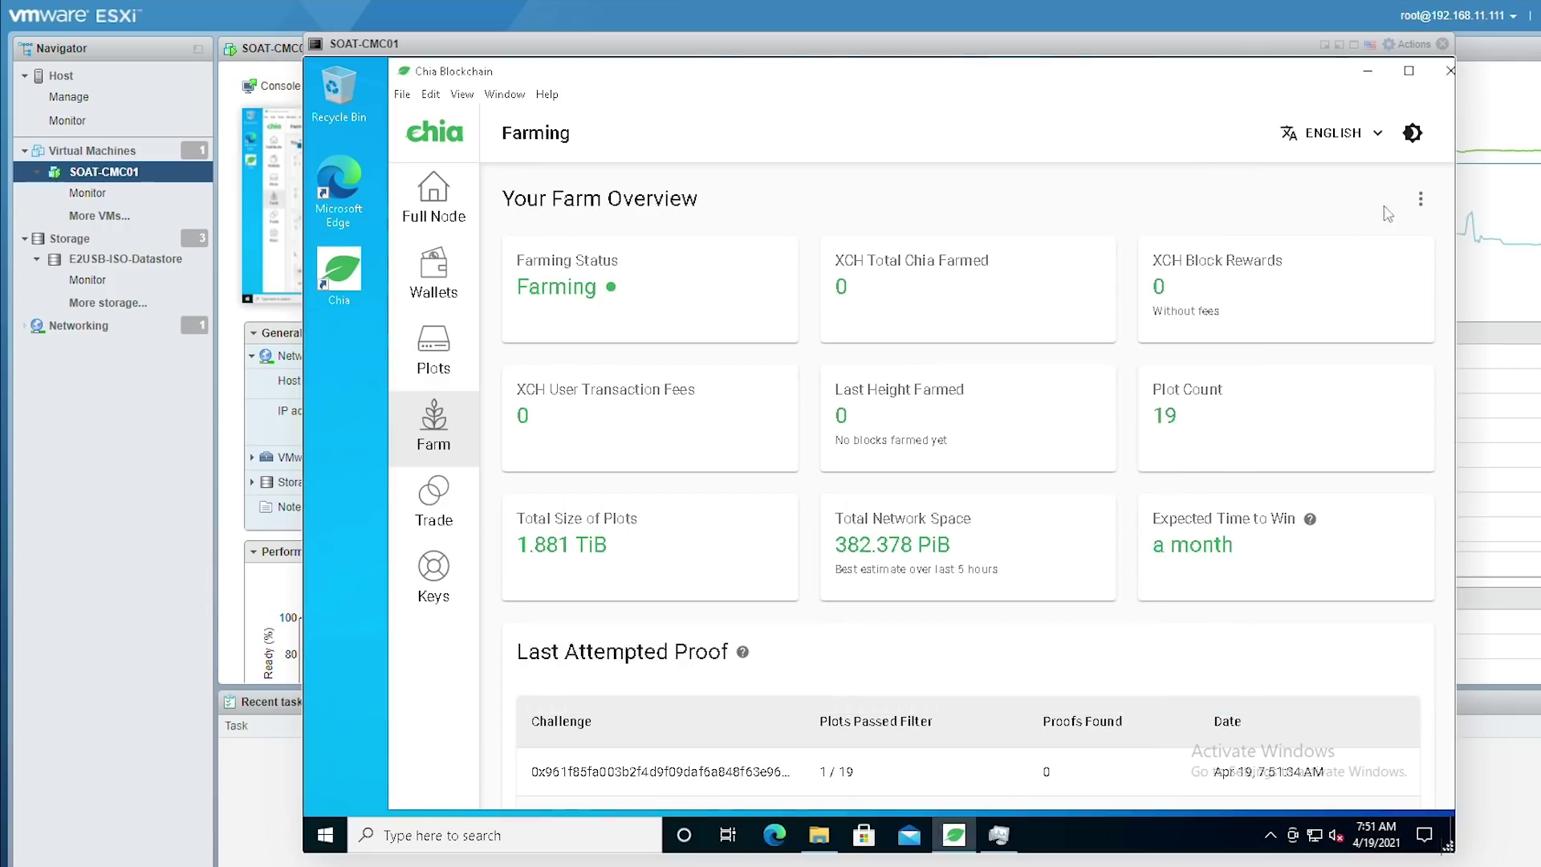
left_click(1421, 198)
left_click(1003, 200)
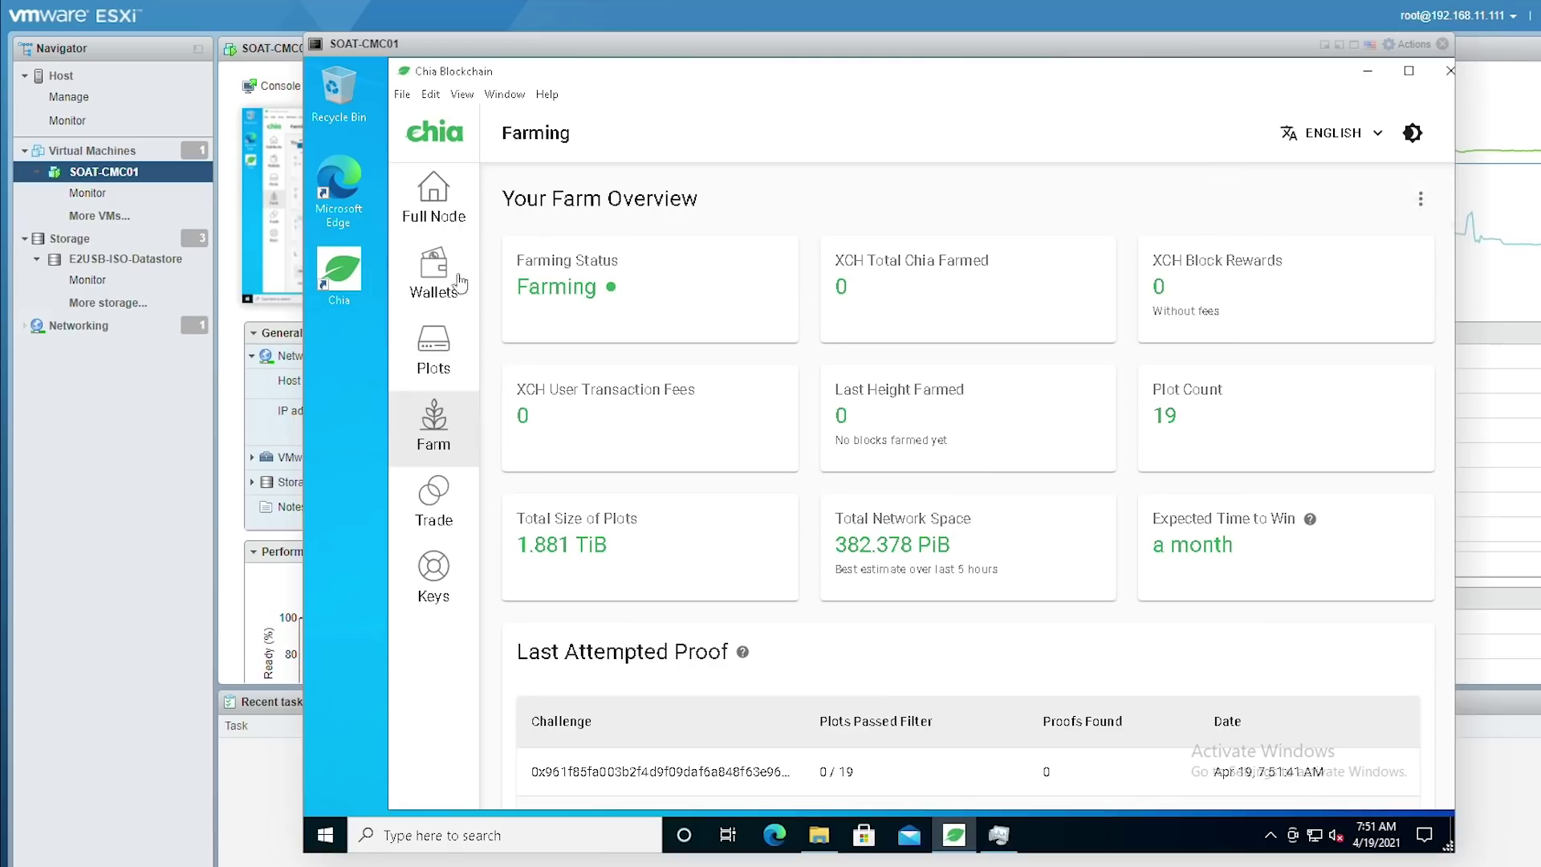
left_click(433, 353)
left_click(1421, 202)
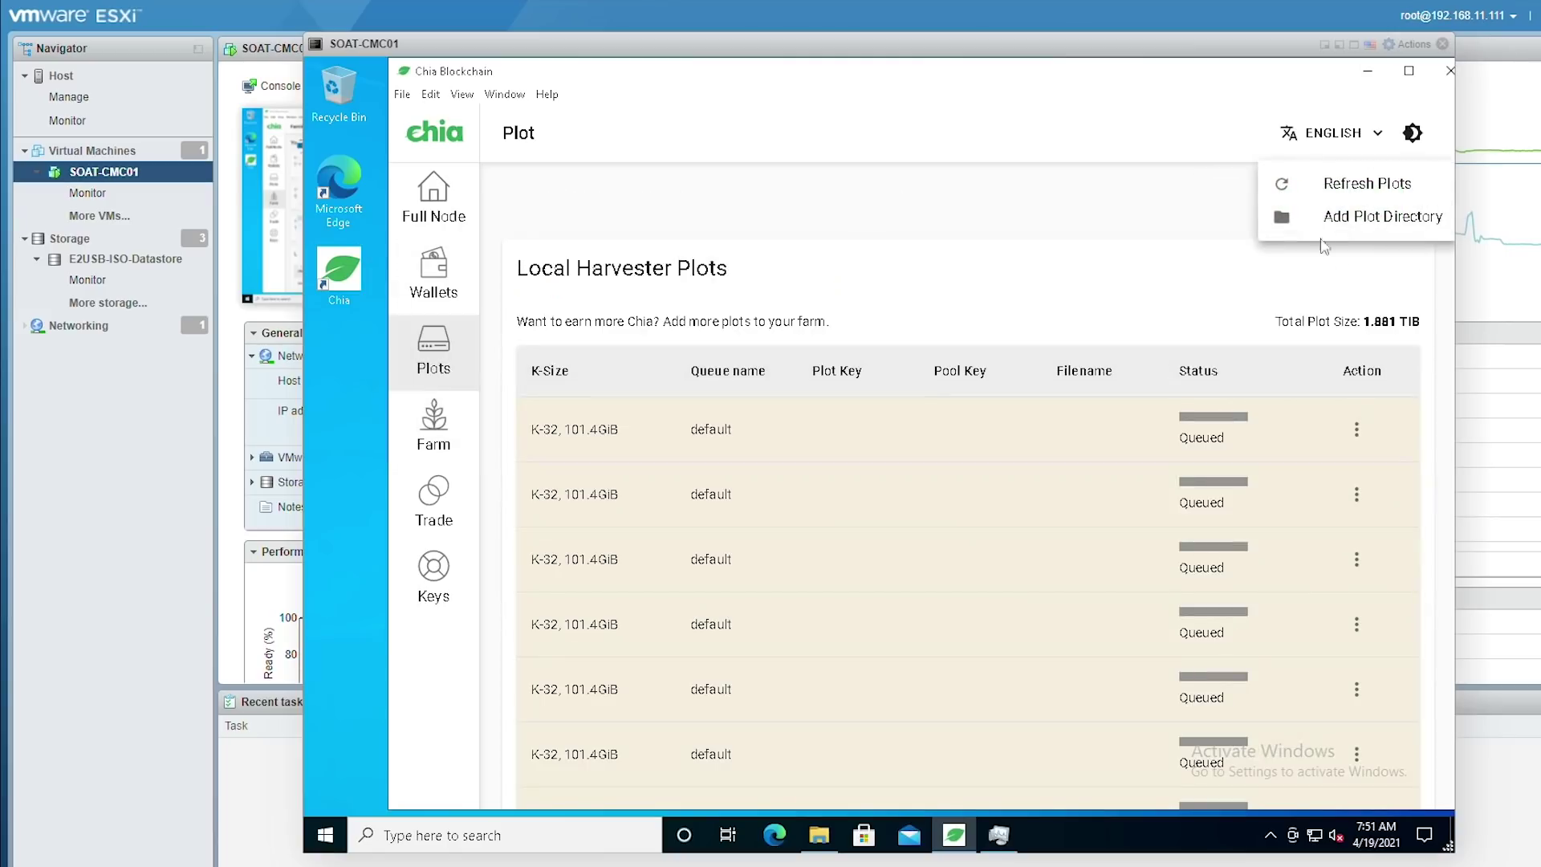
left_click(933, 199)
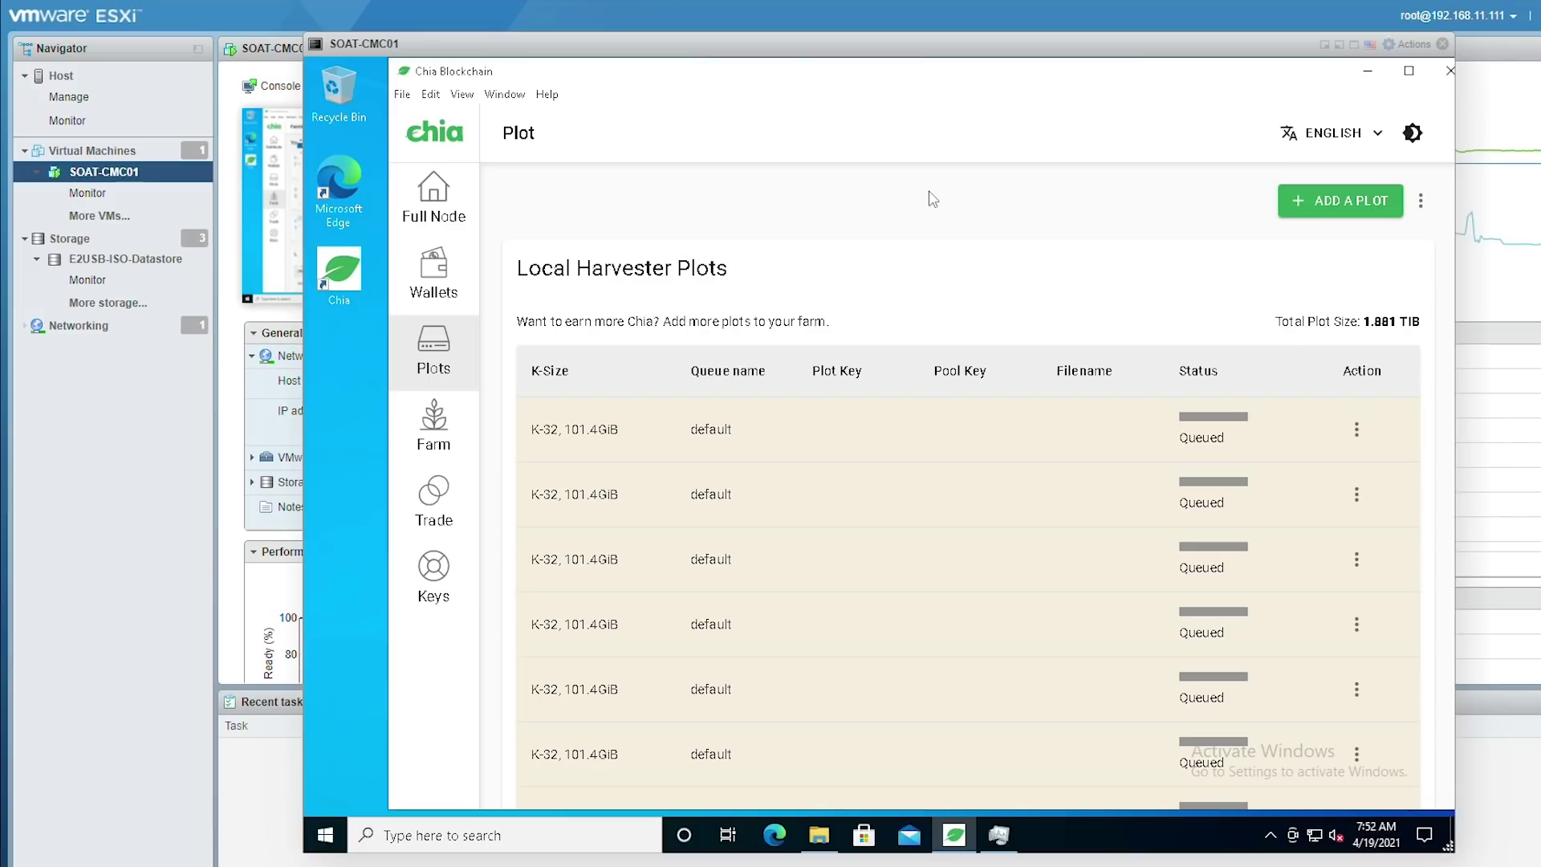
scroll(835, 523, "down", 4)
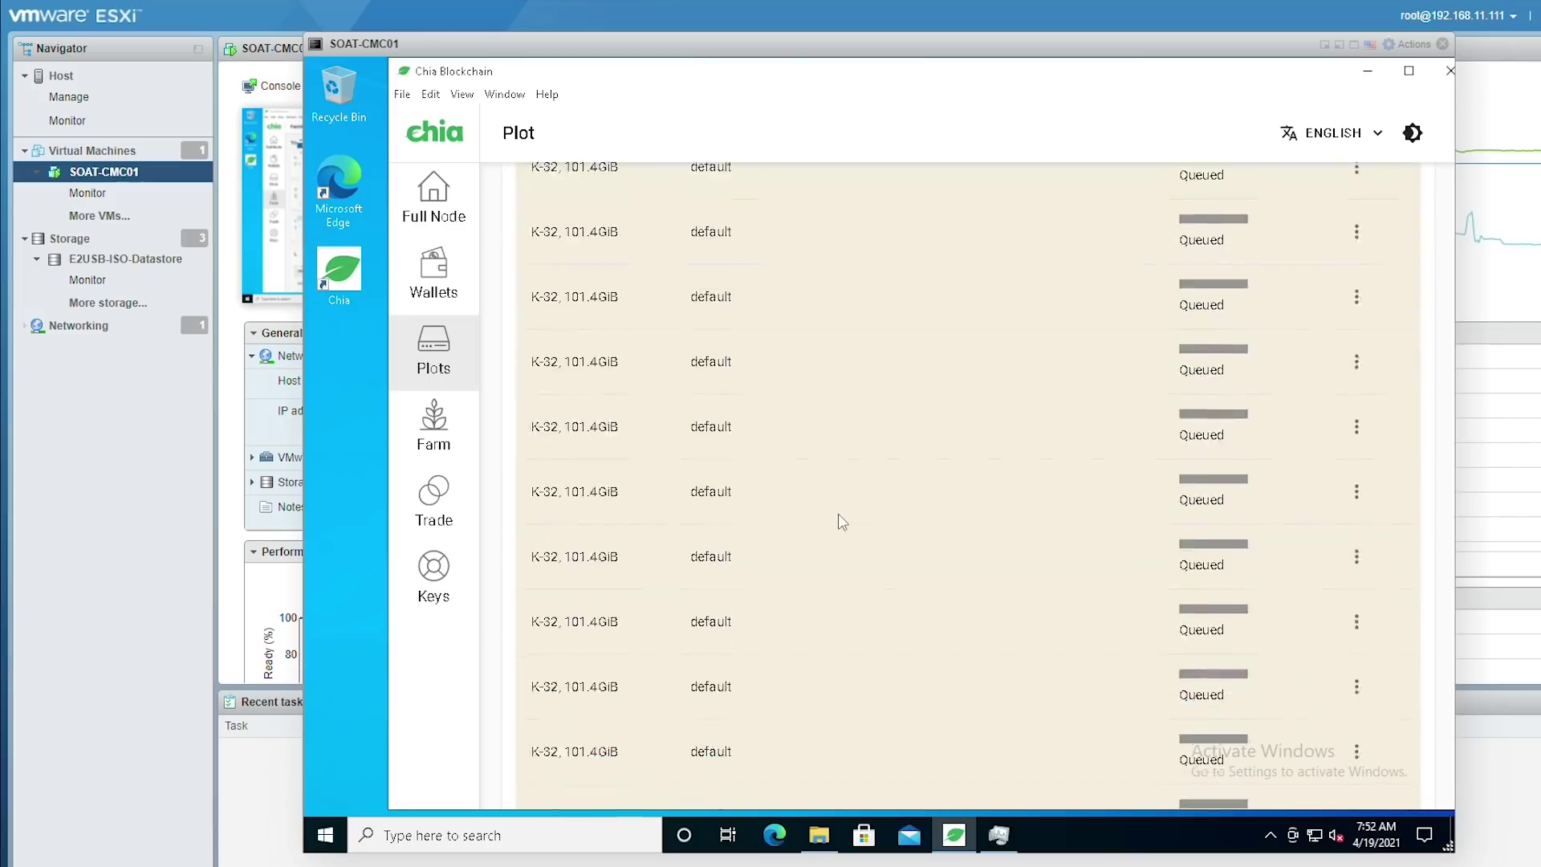
scroll(841, 522, "down", 6)
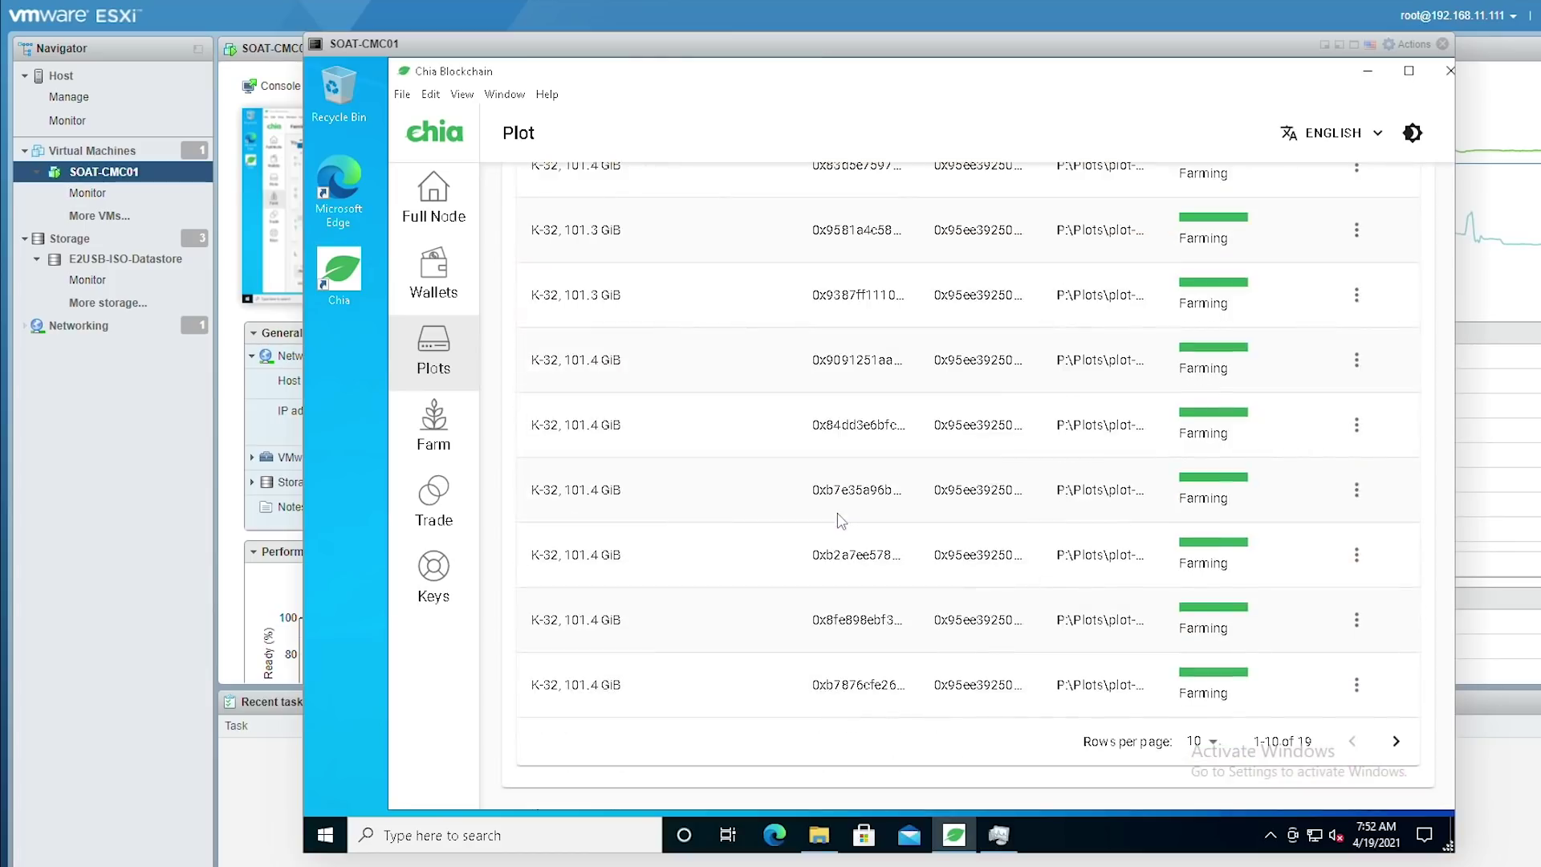